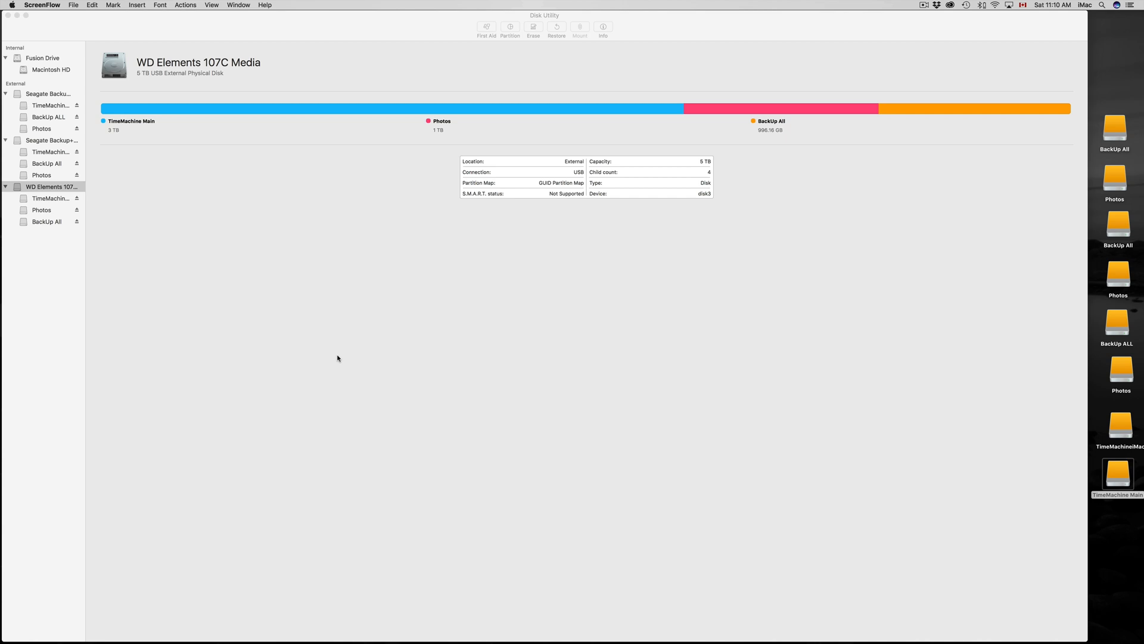
Search the Mac with Spotlight for "disk u" to locate Disk Utility, and close the search.
{"action": "left_click", "coordinate": [375, 23]}
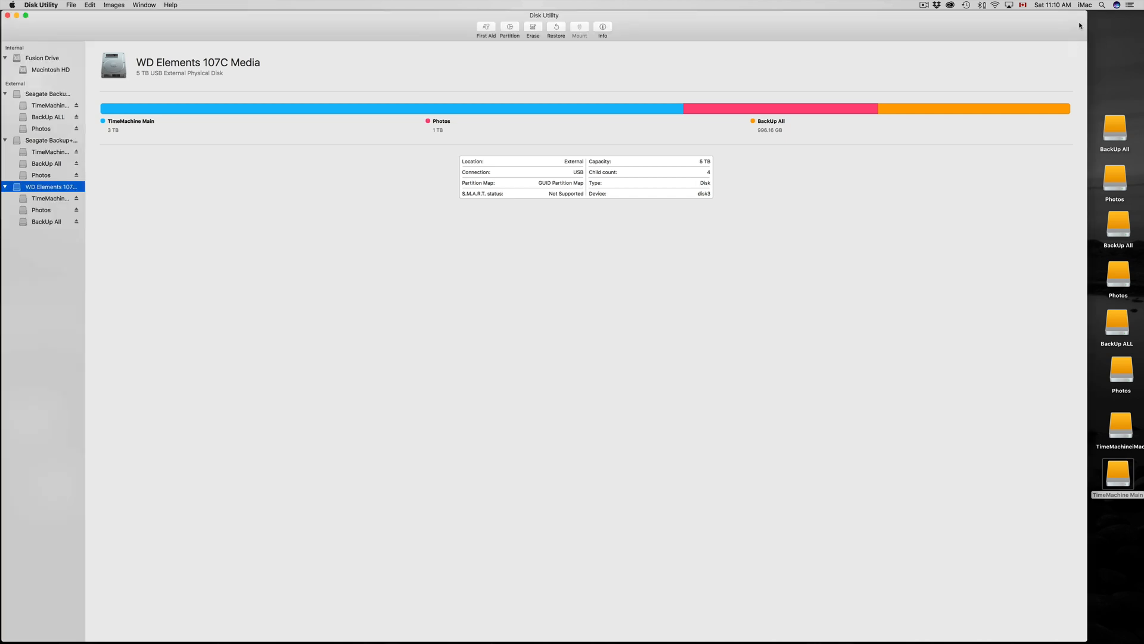
{"action": "left_click", "coordinate": [1103, 4]}
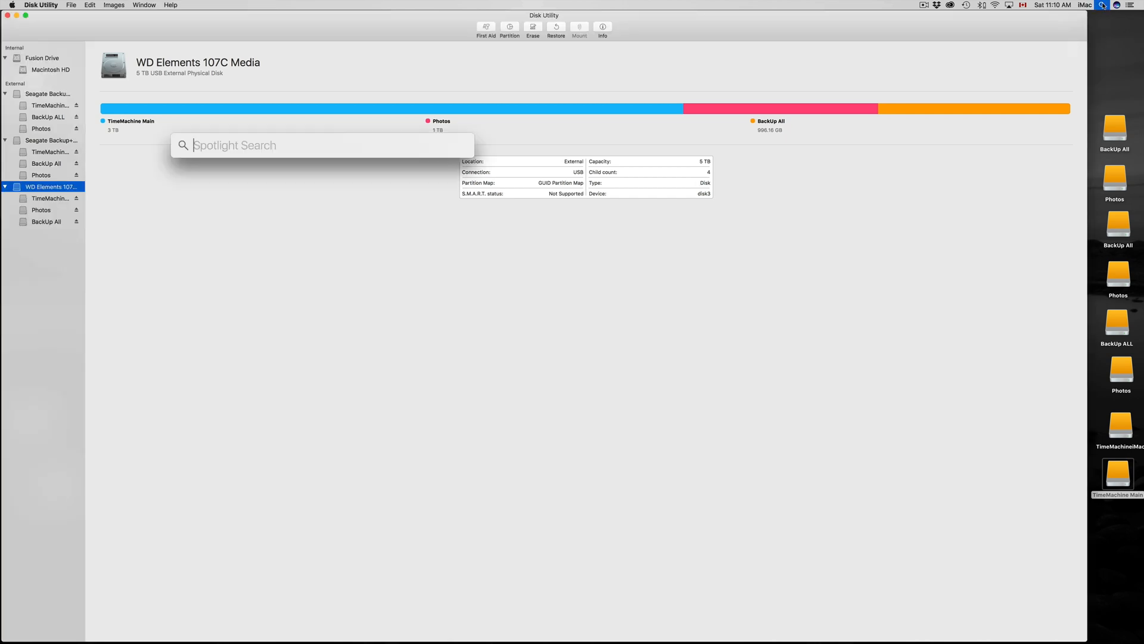
{"action": "type", "text": "disk u"}
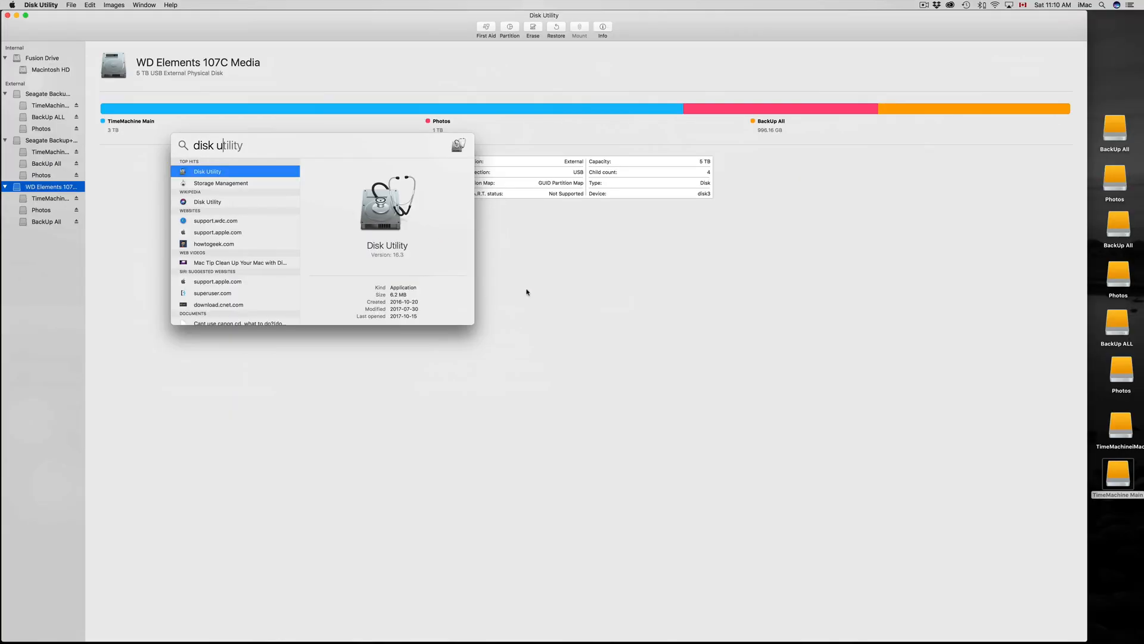
{"action": "left_click", "coordinate": [843, 365]}
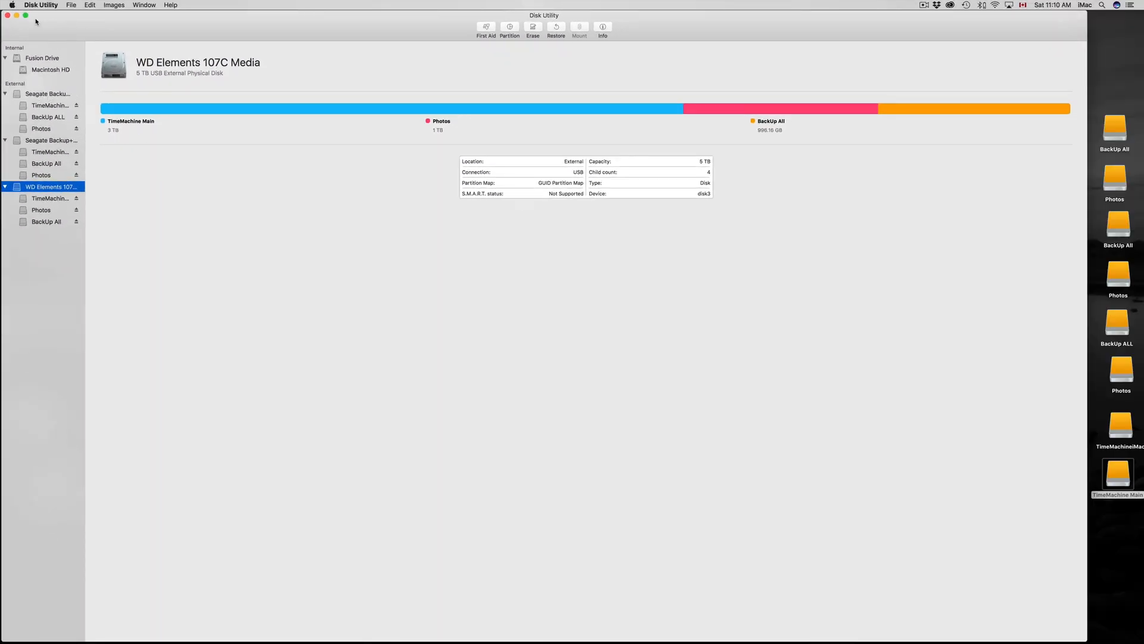
Examine the partition layouts of the two Seagate Backup+ disks and the WD Elements 107C disk.
{"action": "left_click_drag", "start_coordinate": [1, 15], "coordinate": [16, 15]}
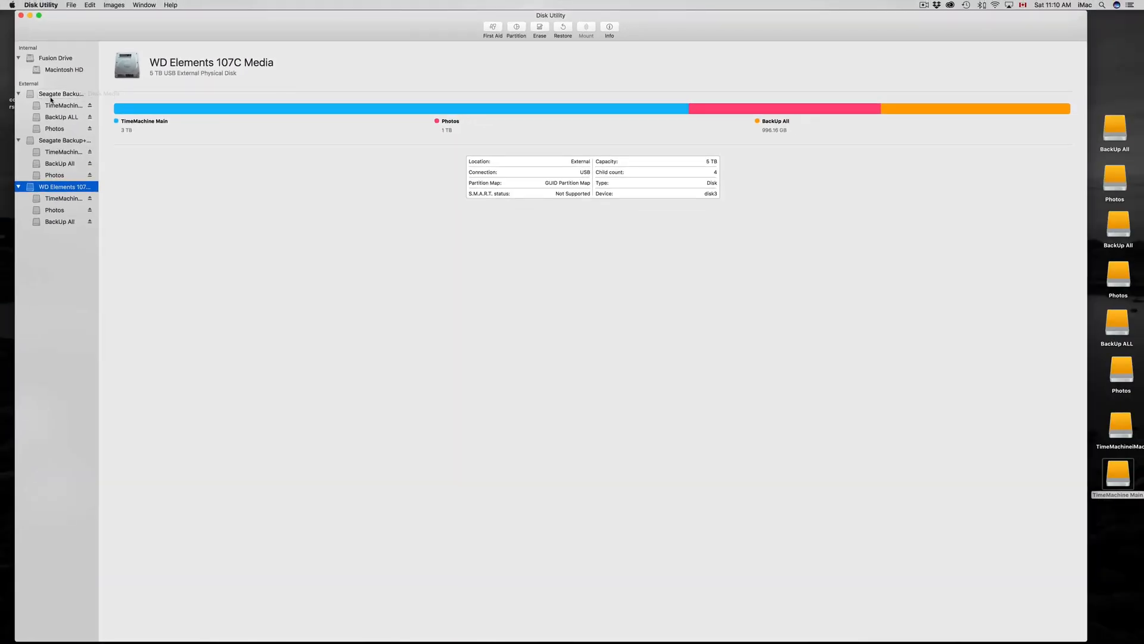
{"action": "left_click", "coordinate": [54, 188]}
{"action": "left_click", "coordinate": [56, 96]}
{"action": "left_click", "coordinate": [49, 141]}
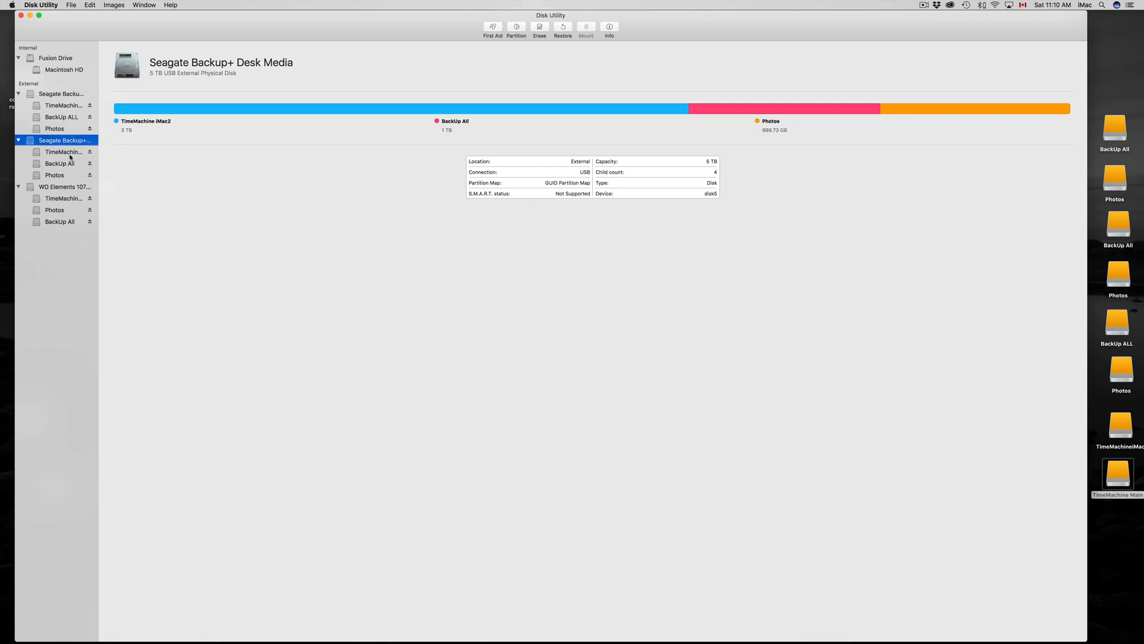
{"action": "left_click", "coordinate": [56, 189]}
{"action": "left_click", "coordinate": [57, 187]}
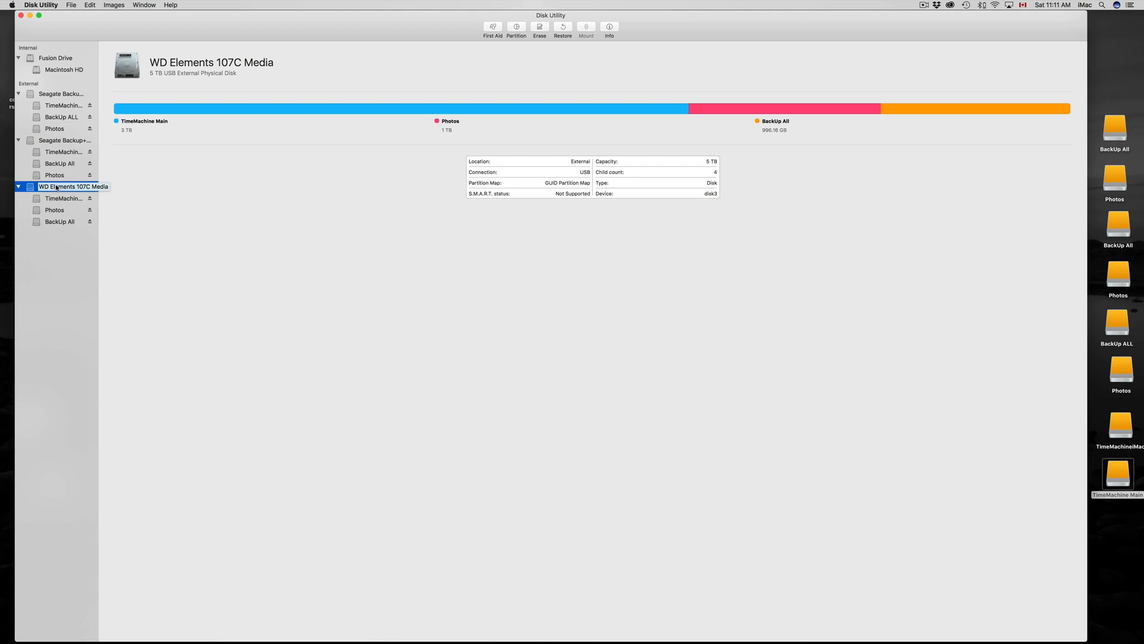
{"action": "left_click", "coordinate": [59, 95]}
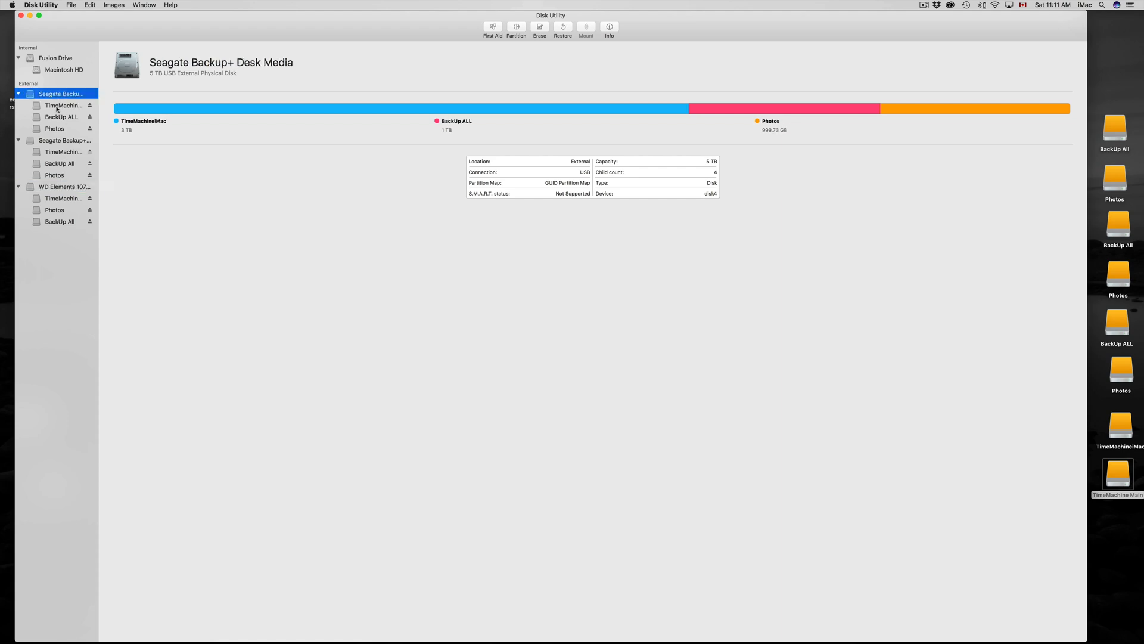
{"action": "left_click", "coordinate": [59, 141]}
{"action": "left_click", "coordinate": [55, 188]}
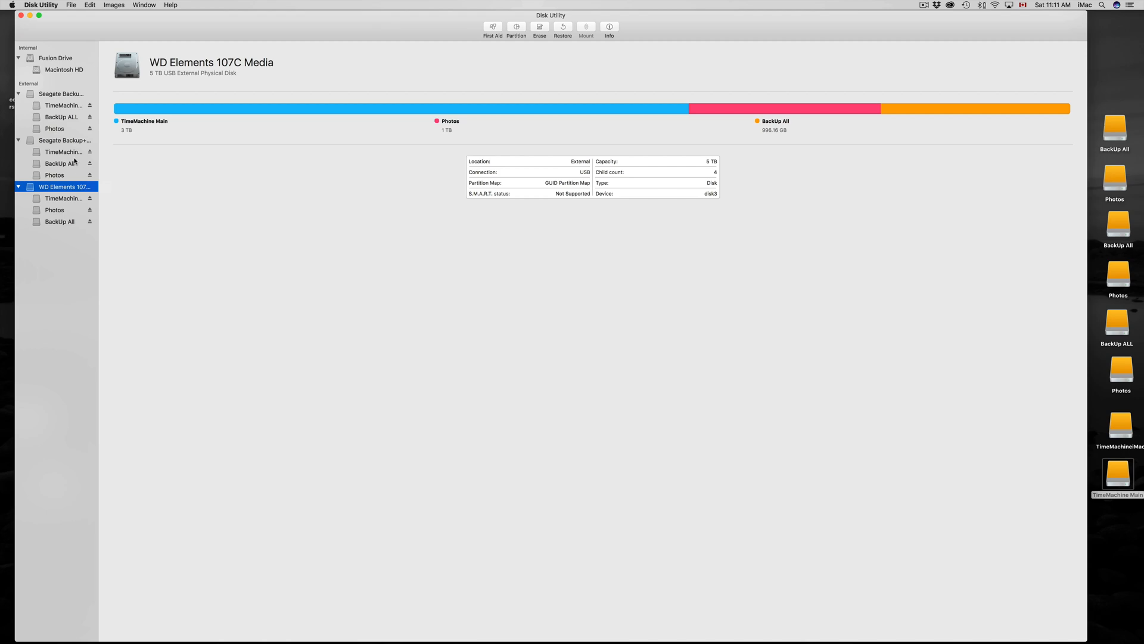
{"action": "left_click", "coordinate": [55, 94]}
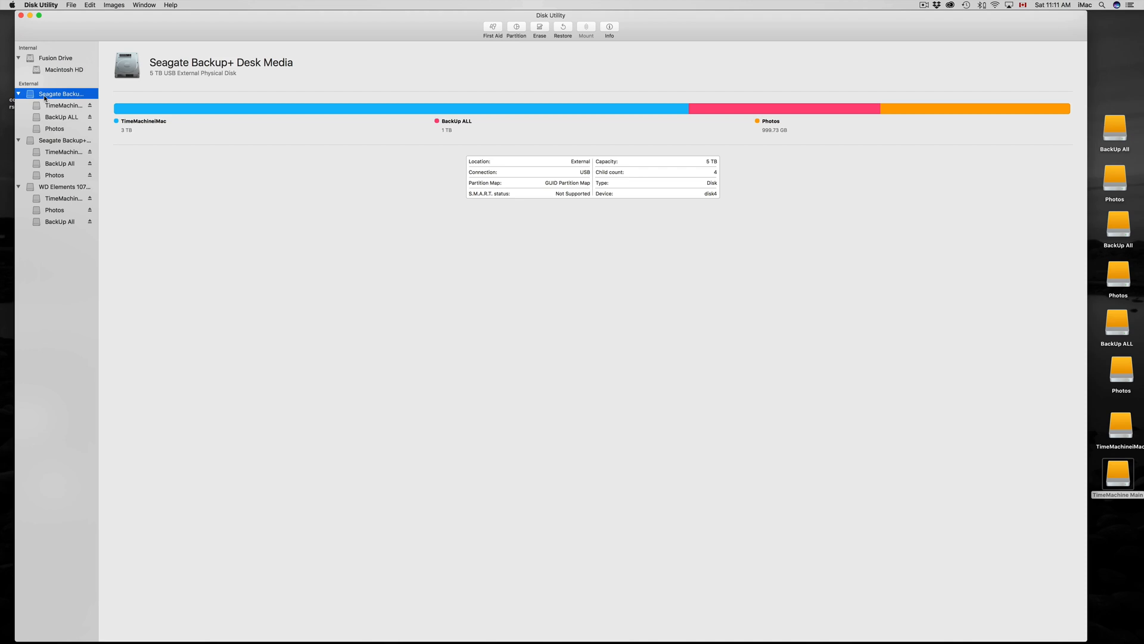
{"action": "left_click", "coordinate": [61, 141]}
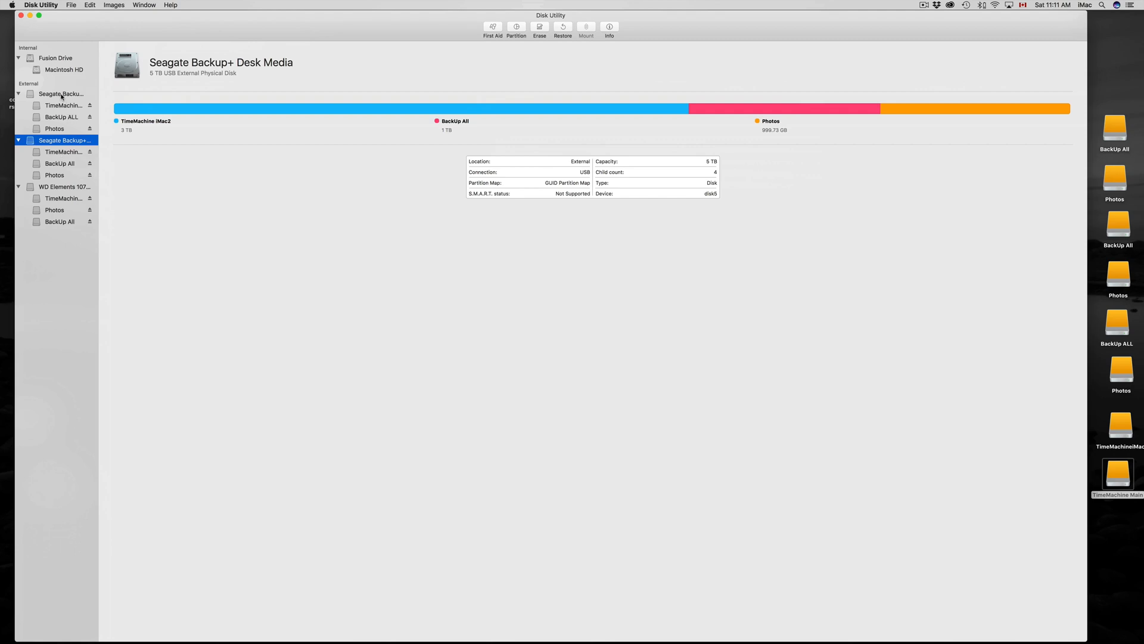
Try to erase the first Seagate Backup+ disk with the name Seagate, Mac OS Extended (Journaled) format and GUID Partition Map scheme.
{"action": "left_click", "coordinate": [61, 95]}
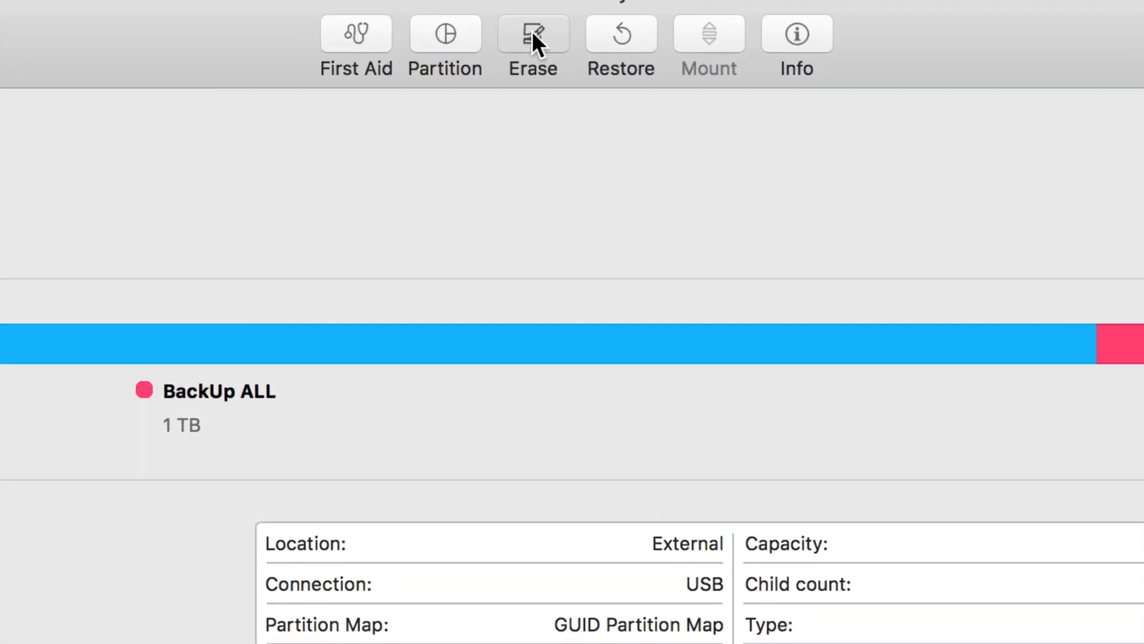
{"action": "left_click", "coordinate": [532, 34]}
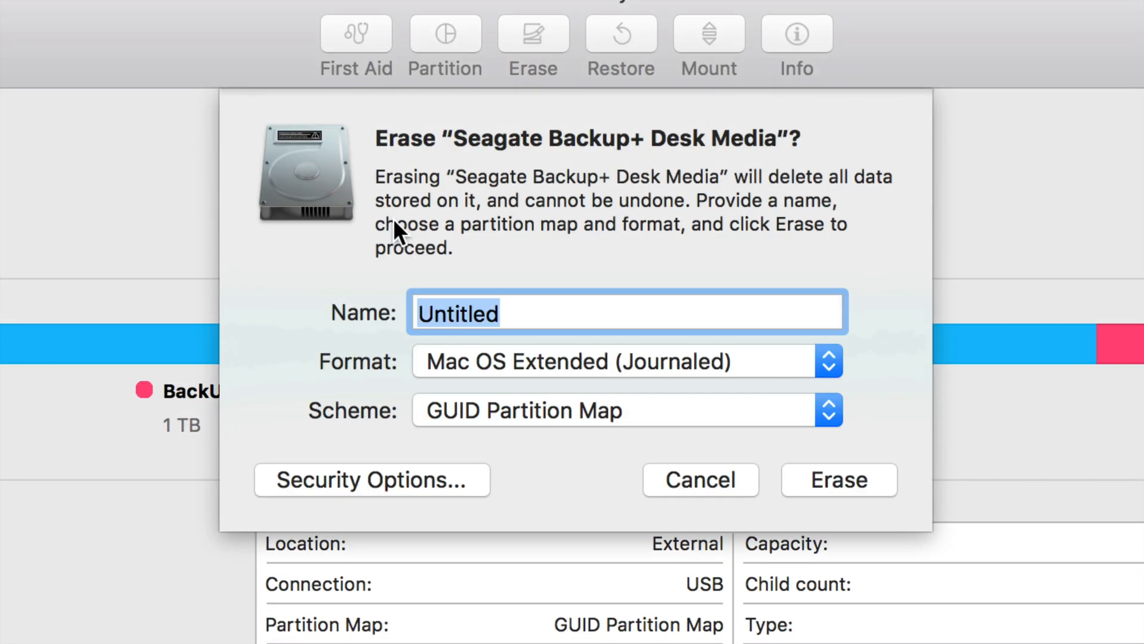
{"action": "type", "text": "Seagate"}
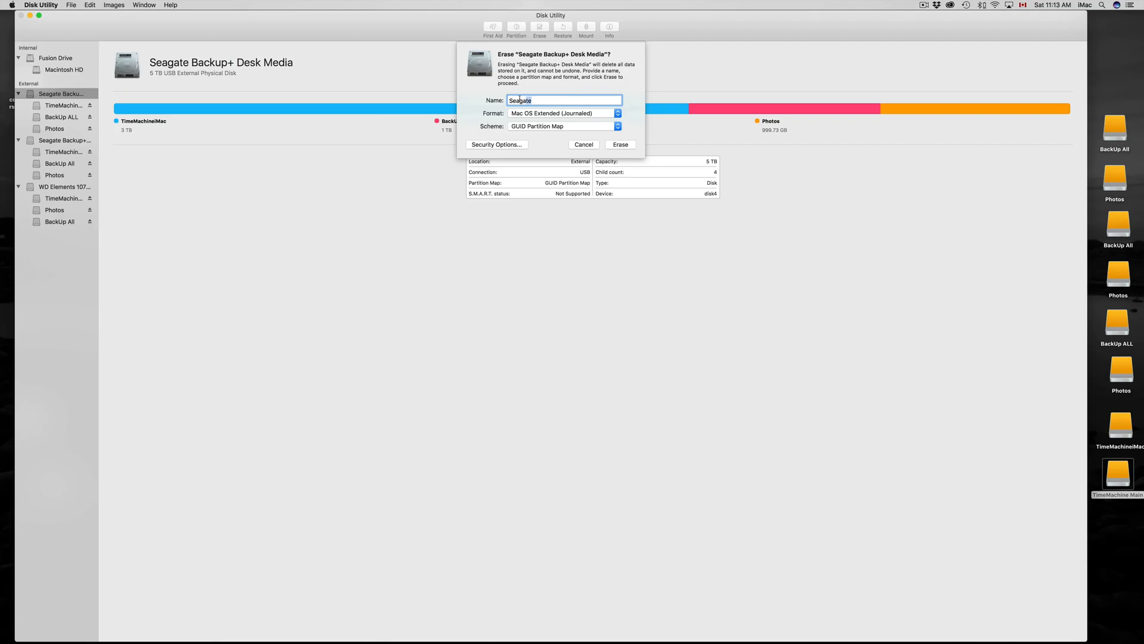
{"action": "left_click_drag", "start_coordinate": [519, 99], "coordinate": [508, 100]}
{"action": "left_click", "coordinate": [618, 113]}
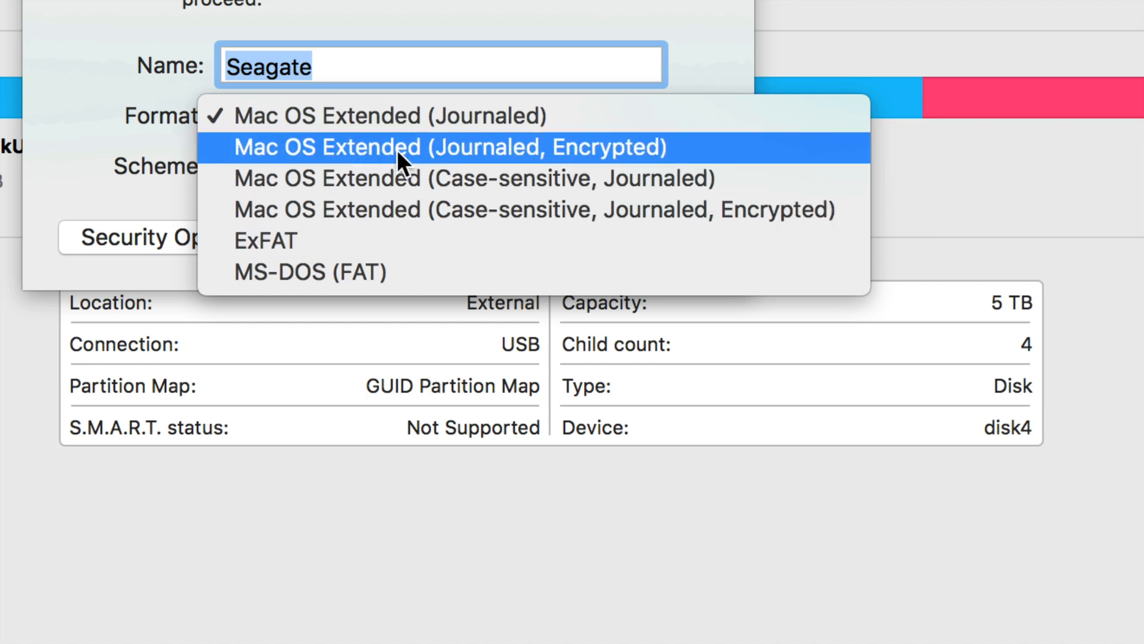
{"action": "left_click", "coordinate": [482, 118]}
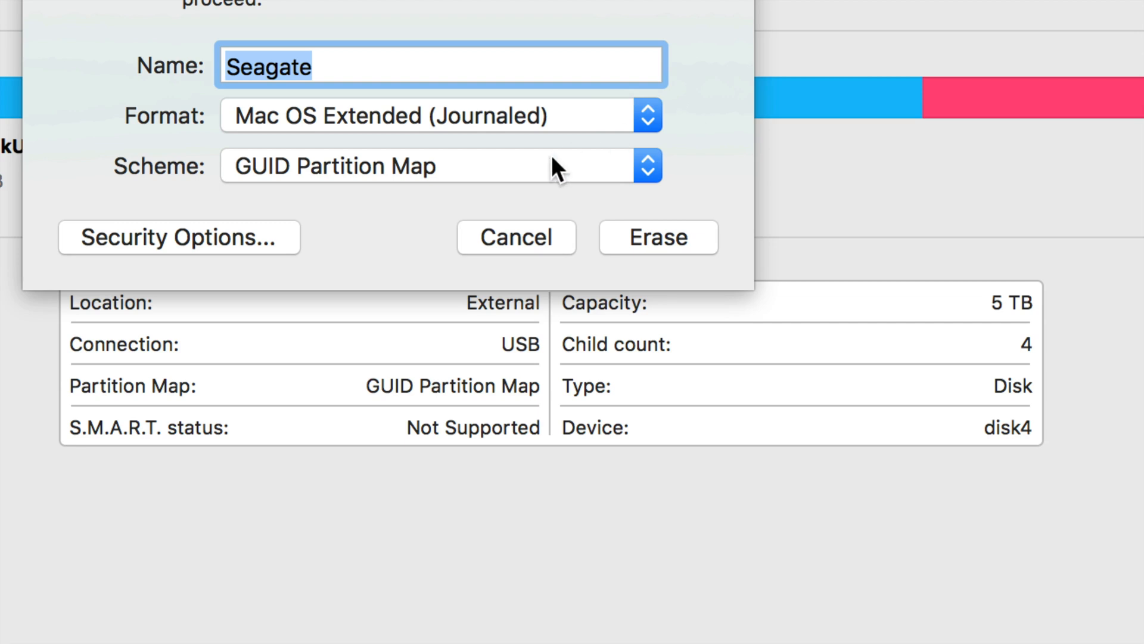
{"action": "left_click", "coordinate": [658, 238]}
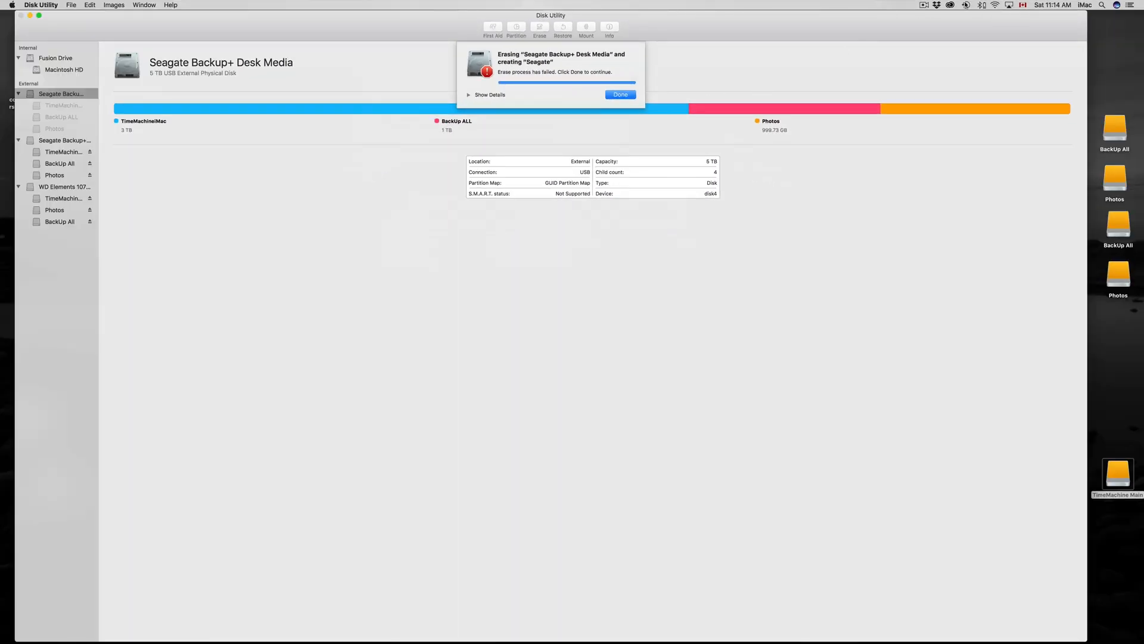
Turn off automatic backups in the Time Machine preferences.
{"action": "left_click", "coordinate": [966, 5]}
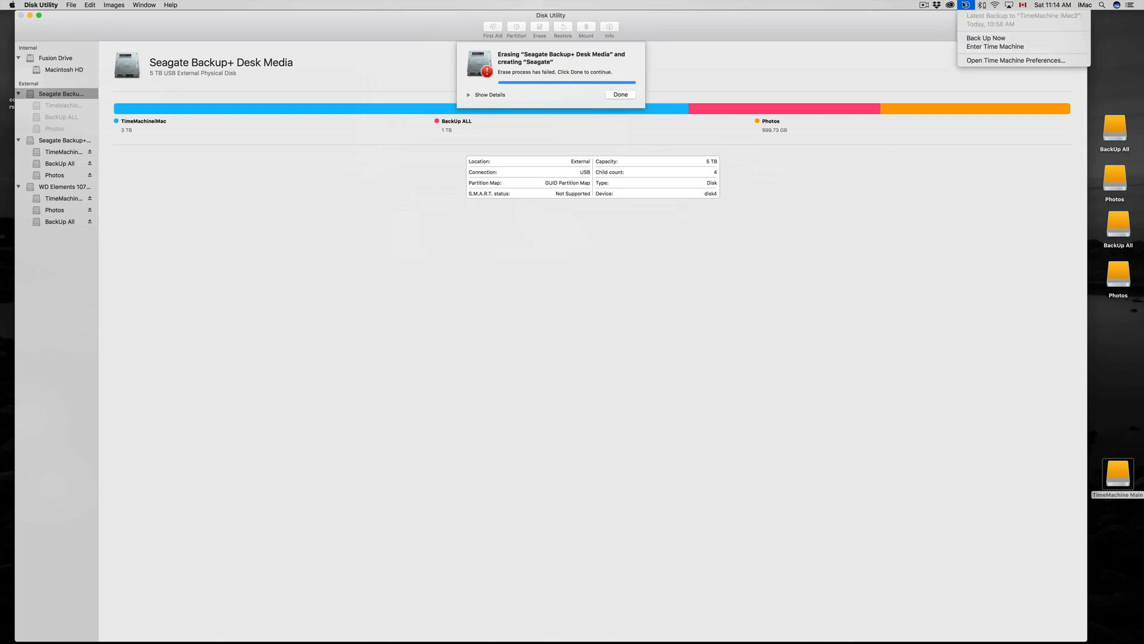
{"action": "left_click", "coordinate": [989, 61]}
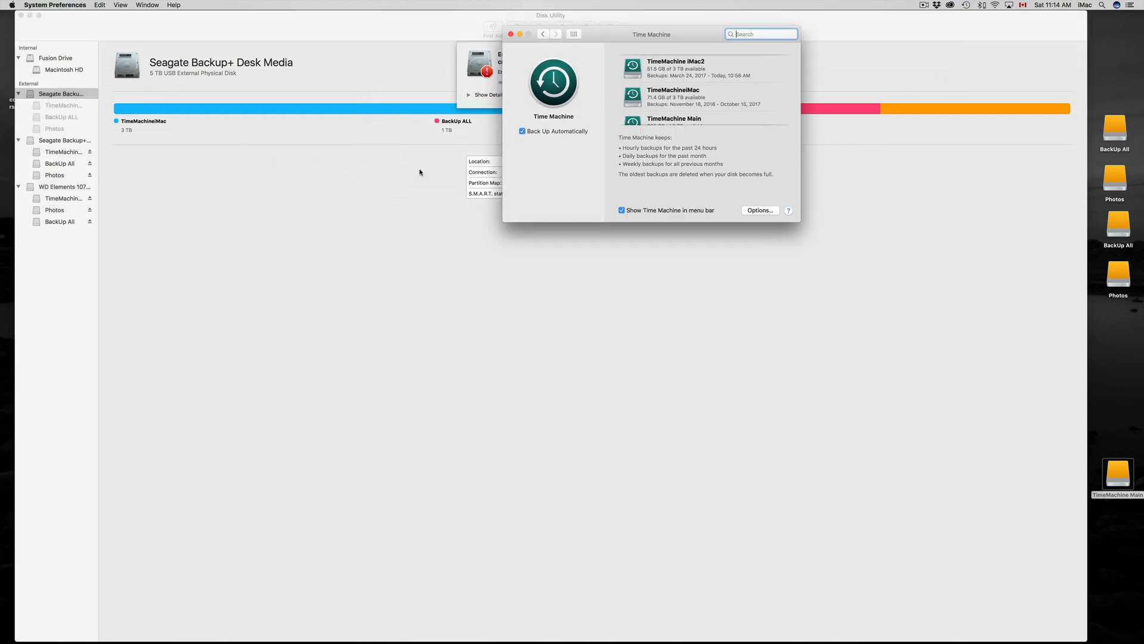
{"action": "left_click", "coordinate": [522, 132]}
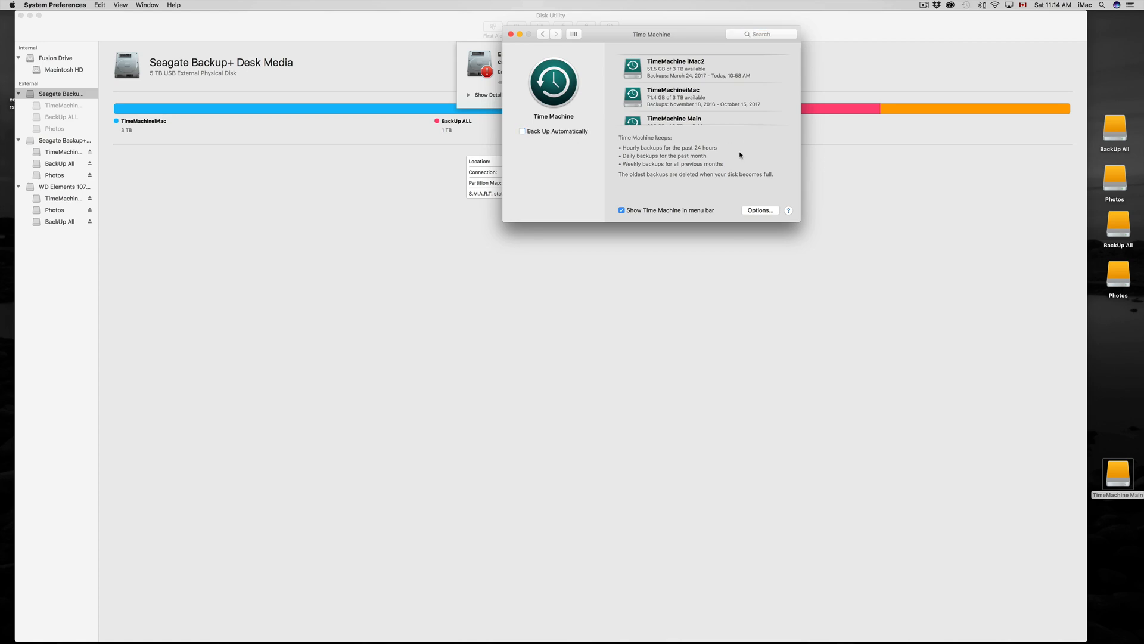
Review the backup exclusions and the list of backup disks in Time Machine, and close its preferences.
{"action": "left_click", "coordinate": [751, 212]}
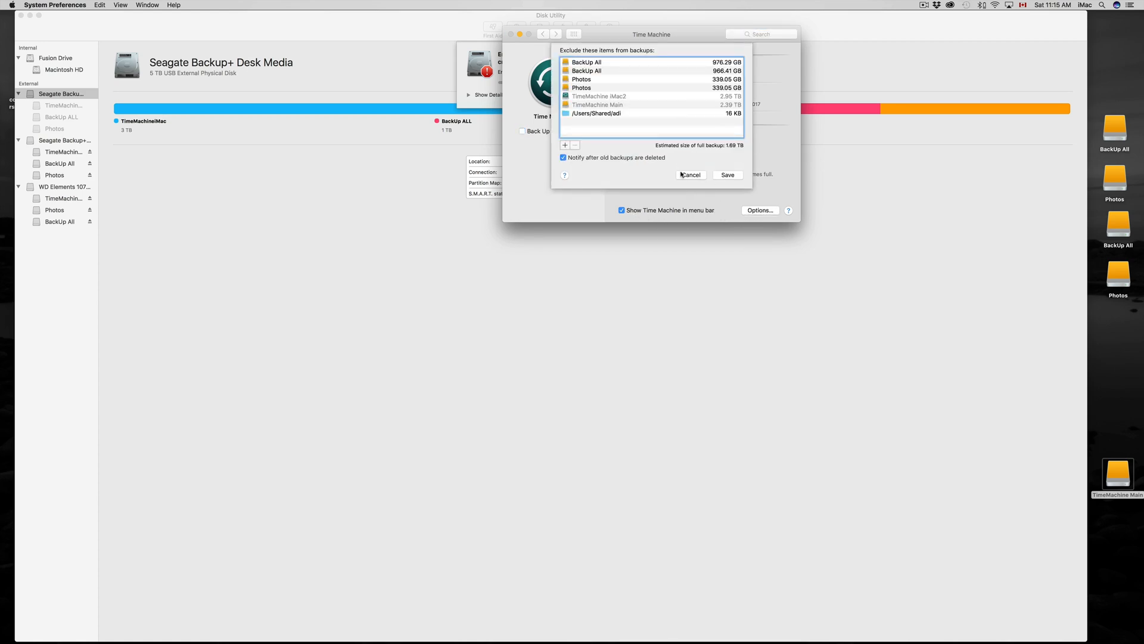
{"action": "left_click", "coordinate": [689, 173]}
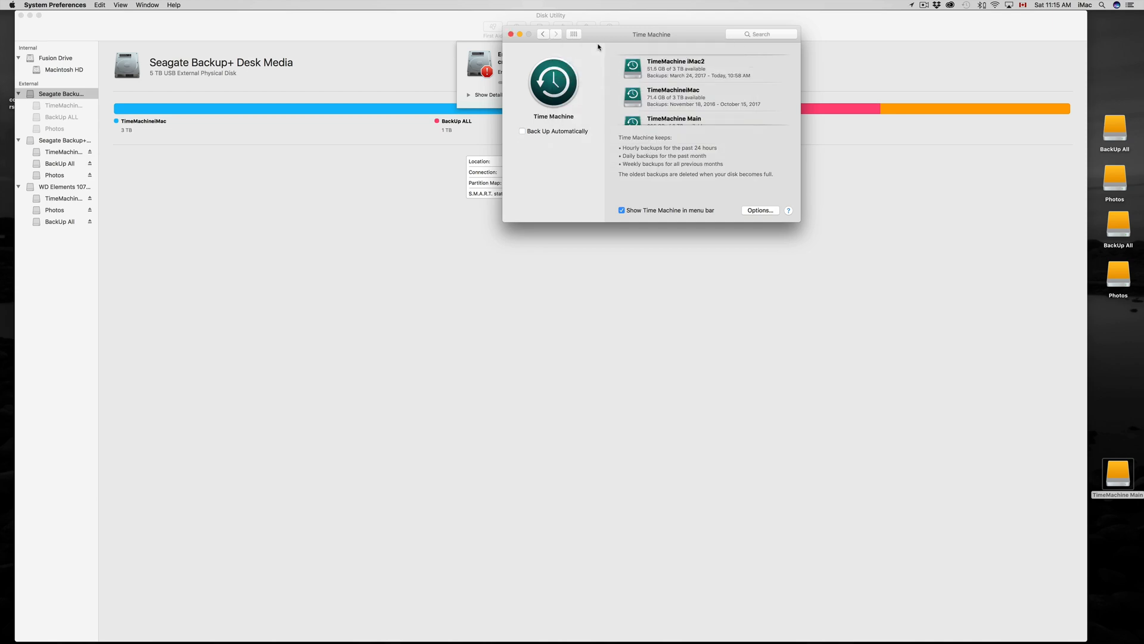
{"action": "left_click_drag", "start_coordinate": [598, 46], "coordinate": [562, 106]}
{"action": "scroll", "coordinate": [628, 160], "scroll_direction": "down", "scroll_amount": 3}
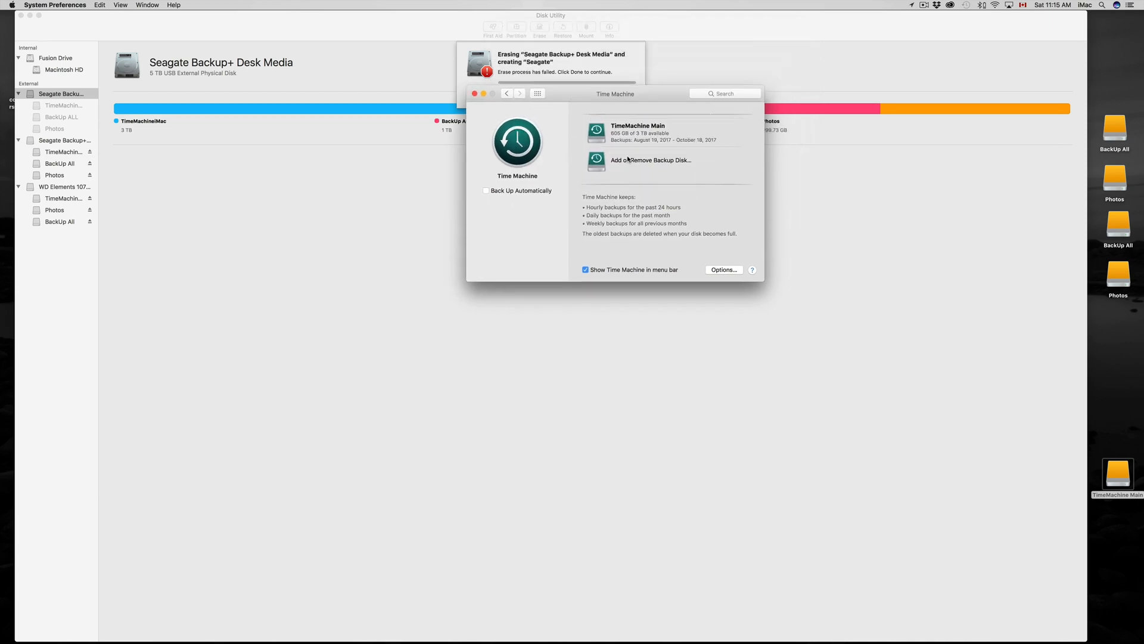
{"action": "left_click", "coordinate": [474, 93]}
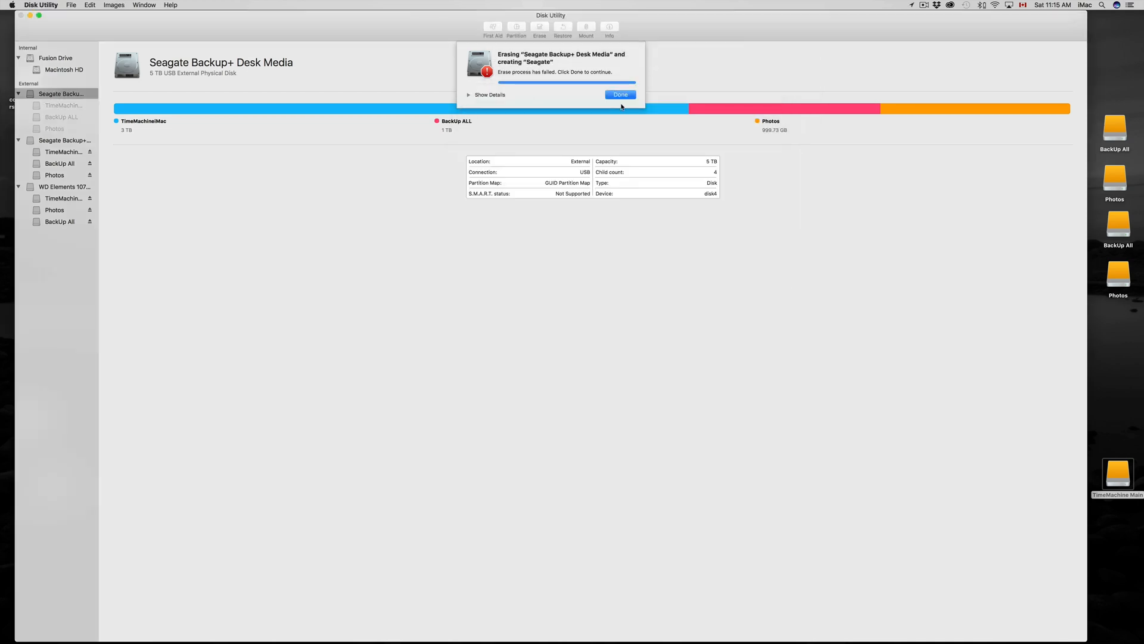
Erase the first Seagate Backup+ disk as Untitled with Mac OS Extended (Journaled) format and GUID Partition Map scheme.
{"action": "left_click", "coordinate": [625, 96]}
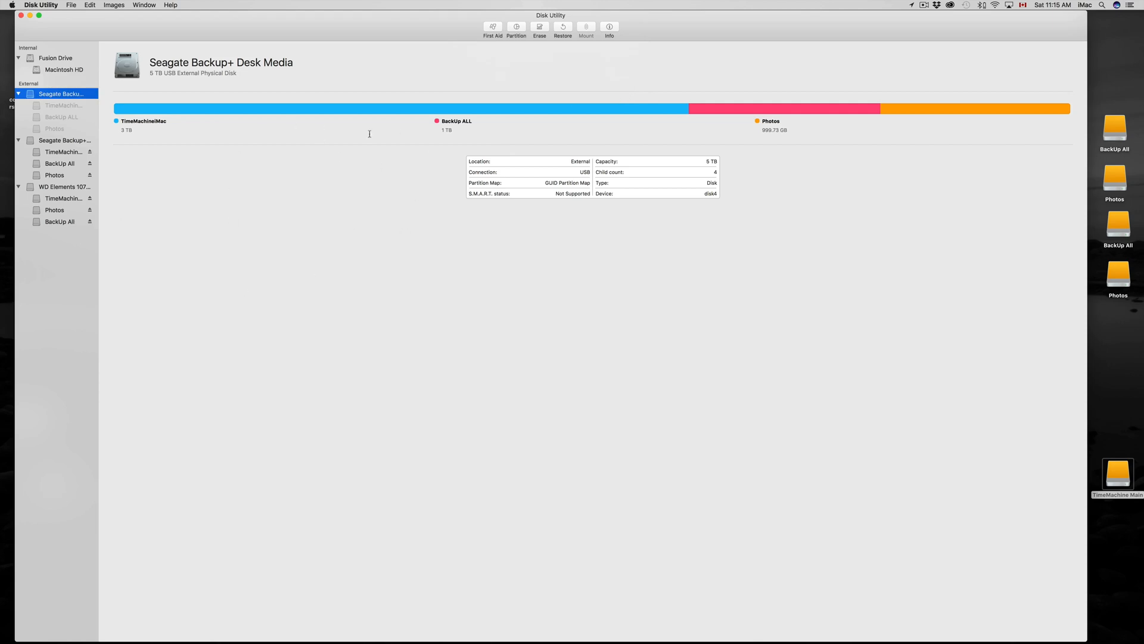
{"action": "left_click", "coordinate": [50, 118]}
{"action": "left_click", "coordinate": [59, 97]}
{"action": "left_click", "coordinate": [540, 28]}
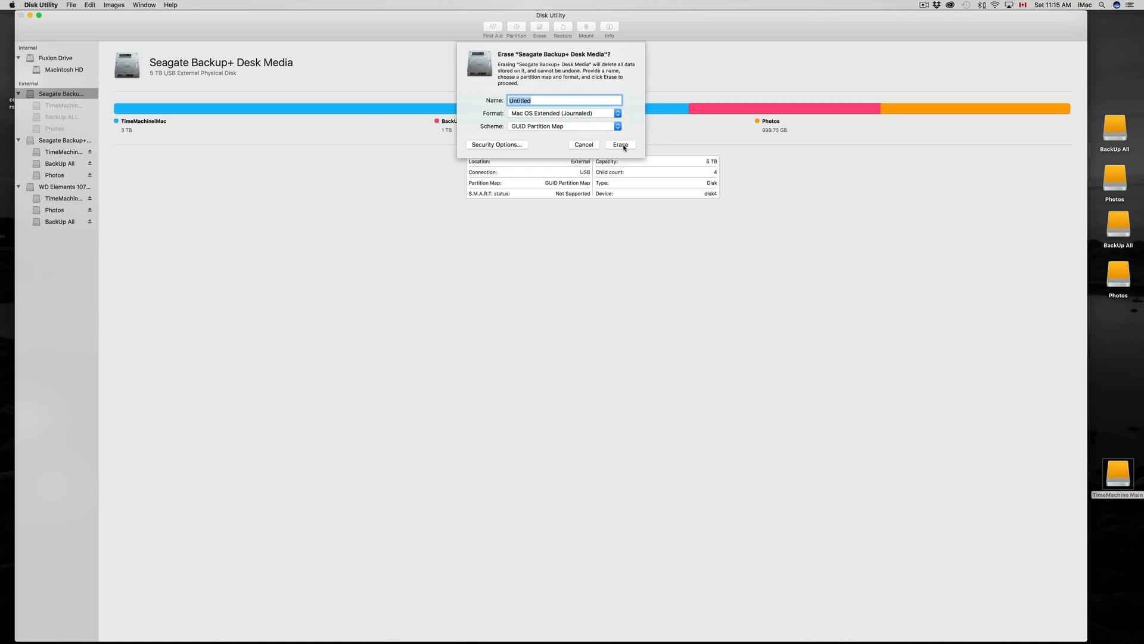
{"action": "left_click", "coordinate": [621, 113]}
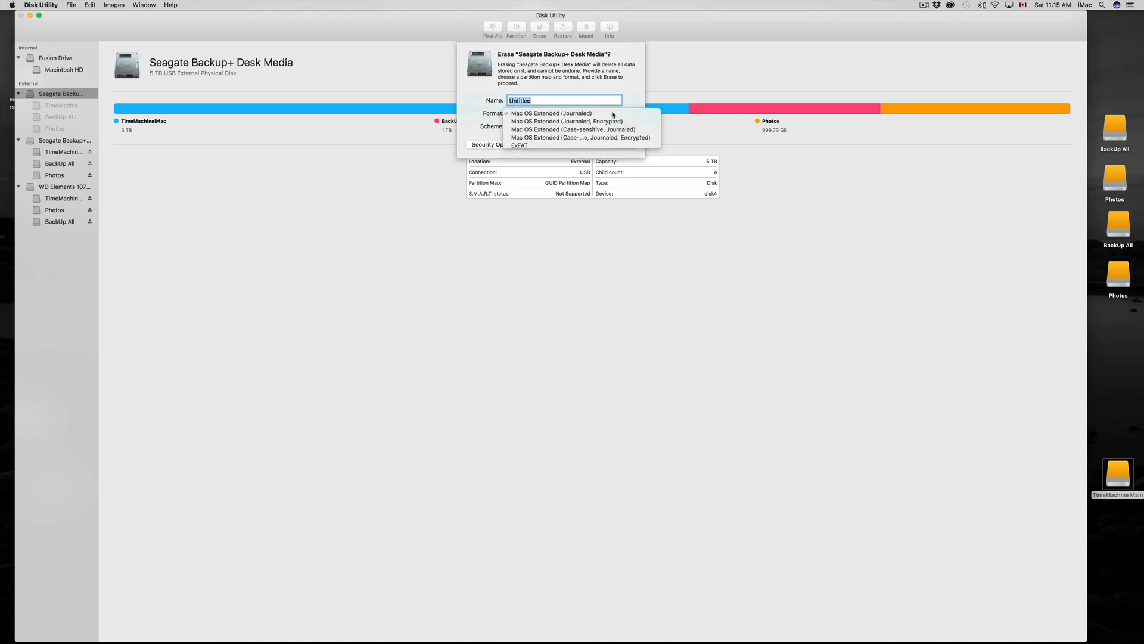
{"action": "left_click", "coordinate": [616, 115]}
{"action": "left_click", "coordinate": [619, 145]}
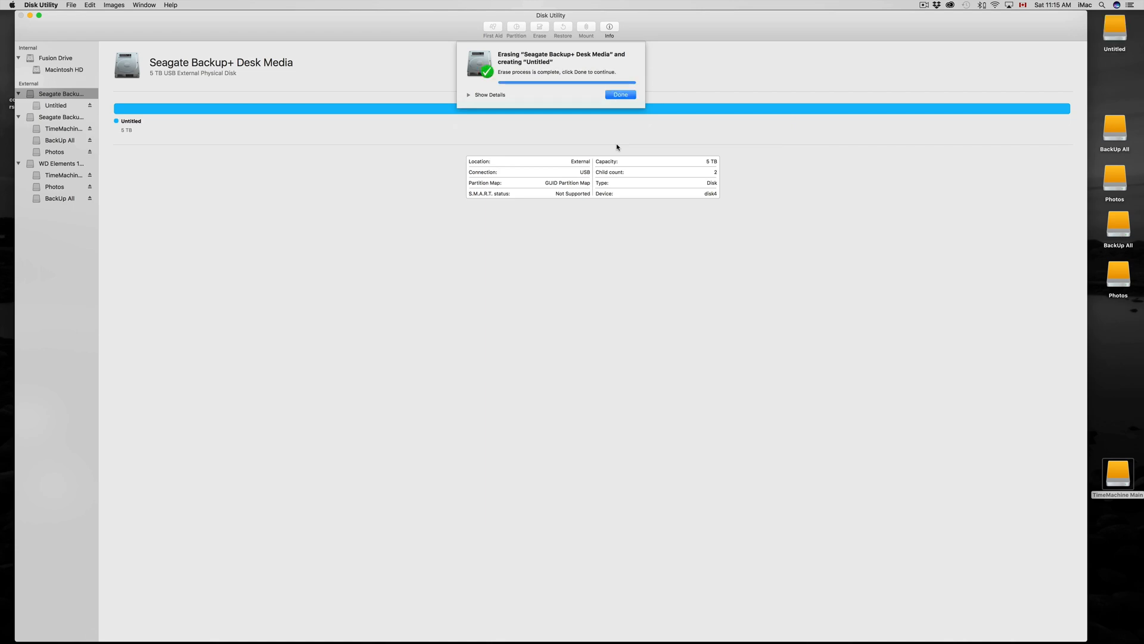
{"action": "left_click", "coordinate": [621, 95]}
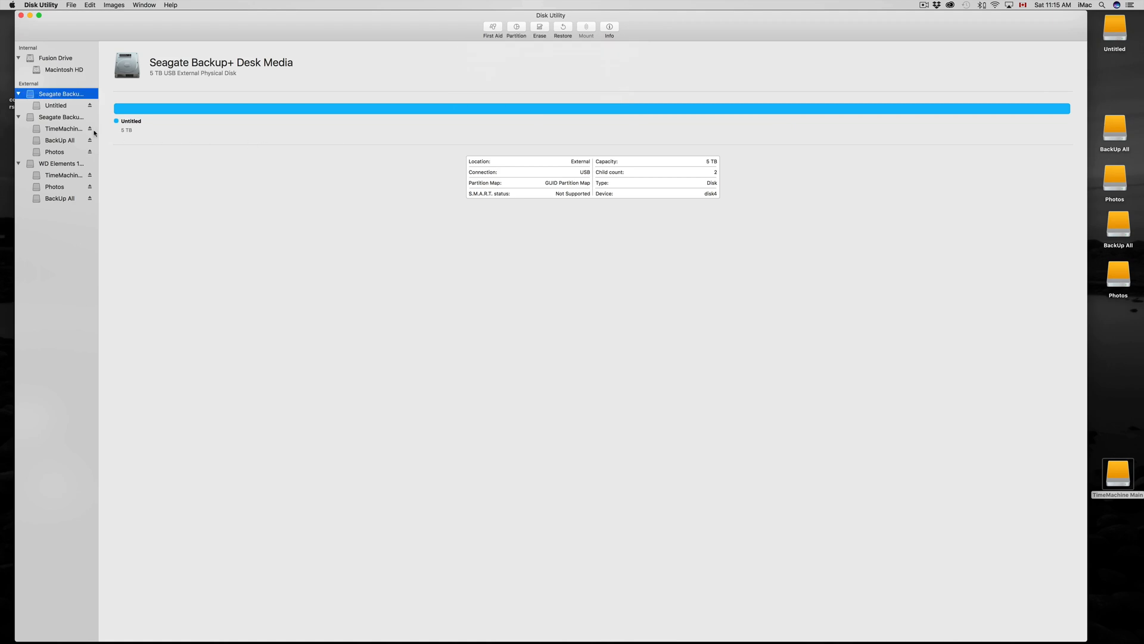
Try to erase the second Seagate Backup+ disk as Untitled with Mac OS Extended (Journaled) format and GUID Partition Map scheme.
{"action": "left_click", "coordinate": [61, 117]}
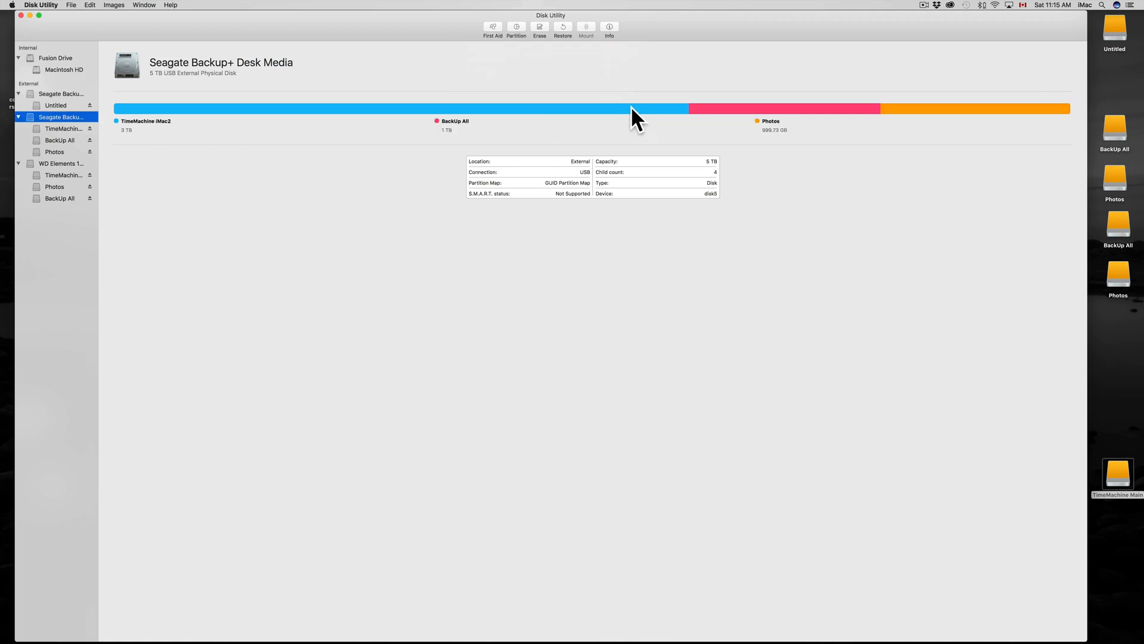
{"action": "left_click", "coordinate": [540, 27]}
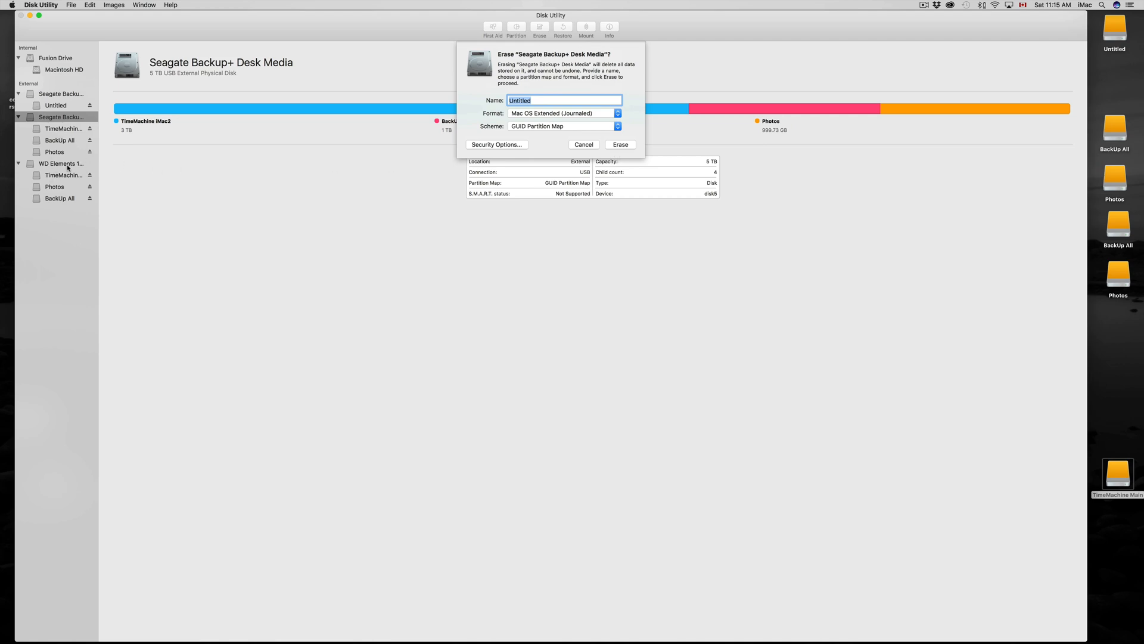
{"action": "left_click", "coordinate": [624, 145]}
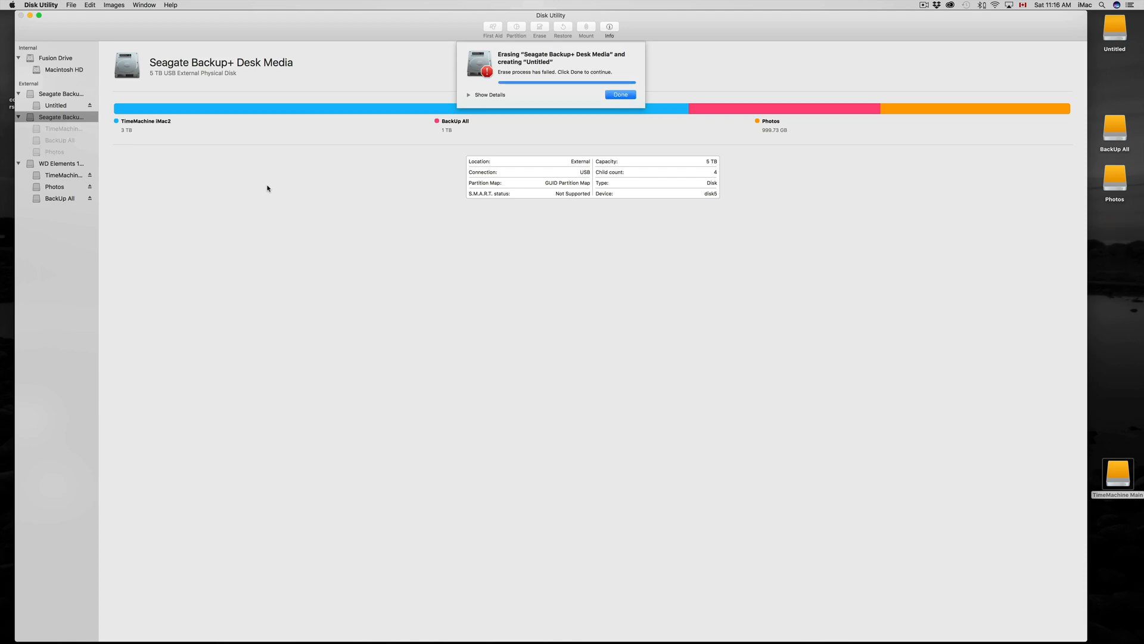
{"action": "left_click", "coordinate": [630, 95]}
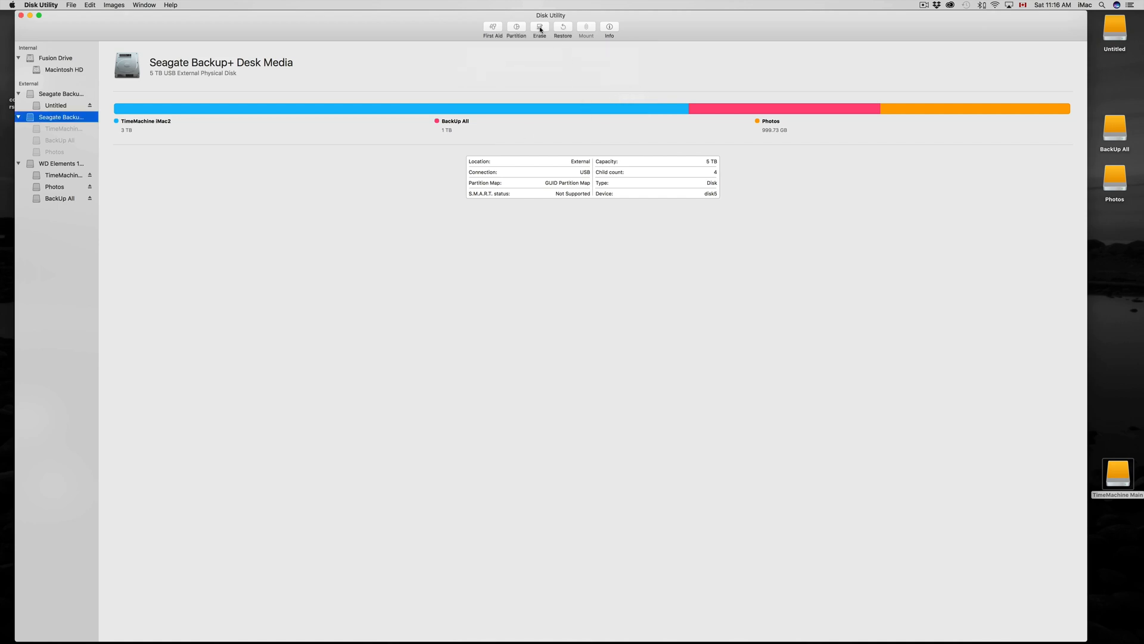
Erase the second Seagate Backup+ disk as Untitled in Mac OS Extended (Journaled) format with GUID Partition Map, and show the operation details.
{"action": "left_click", "coordinate": [539, 28]}
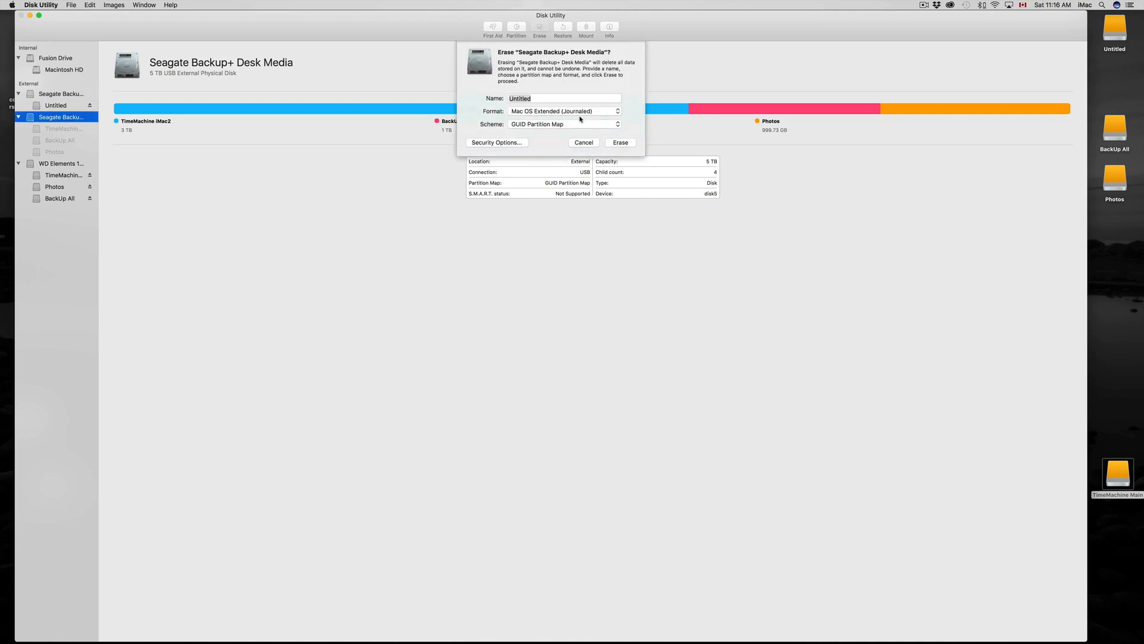
{"action": "left_click", "coordinate": [621, 145]}
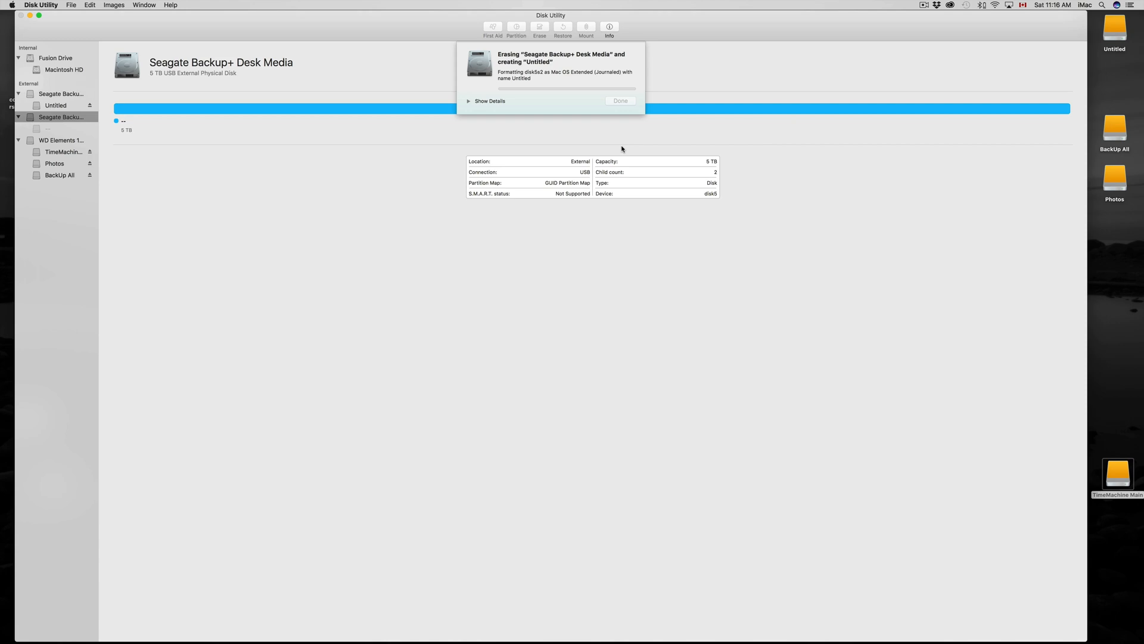
{"action": "left_click", "coordinate": [469, 96]}
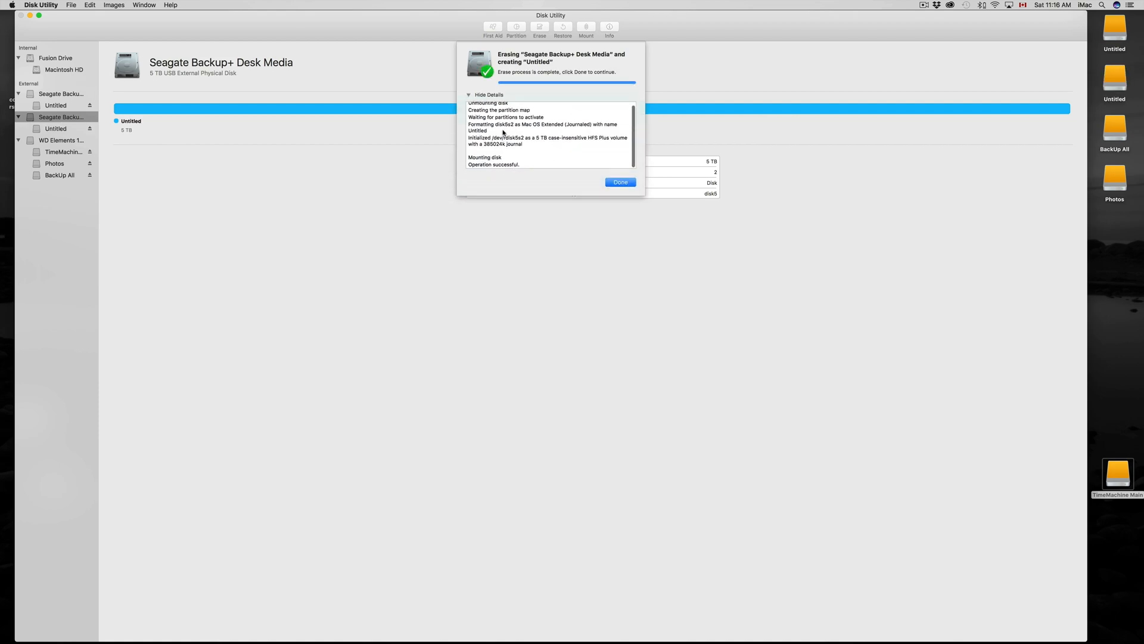
{"action": "left_click", "coordinate": [619, 181]}
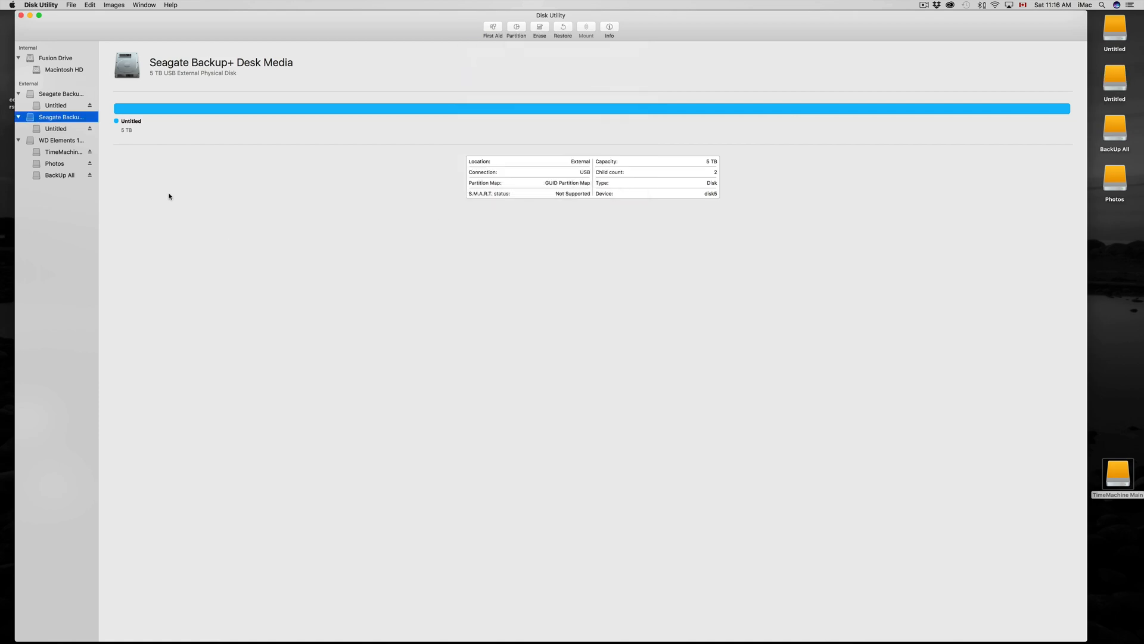
Compare the two erased Seagate Backup+ disks with the partition layout of the WD Elements disk, and inspect the first Untitled volume.
{"action": "left_click", "coordinate": [52, 95]}
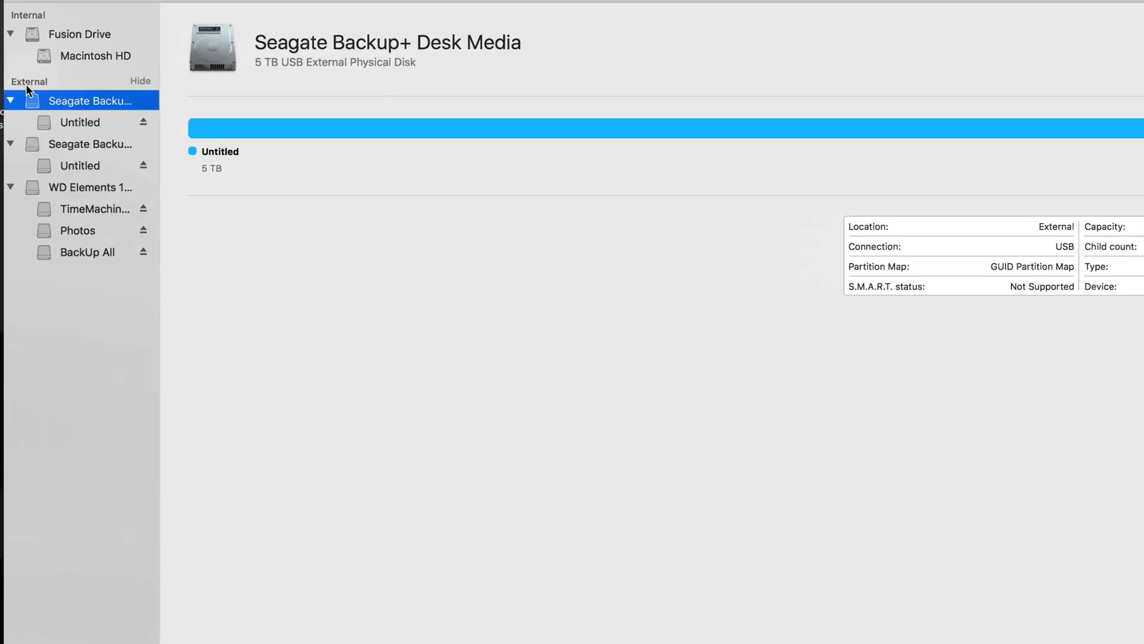
{"action": "left_click", "coordinate": [83, 150]}
{"action": "left_click", "coordinate": [84, 102]}
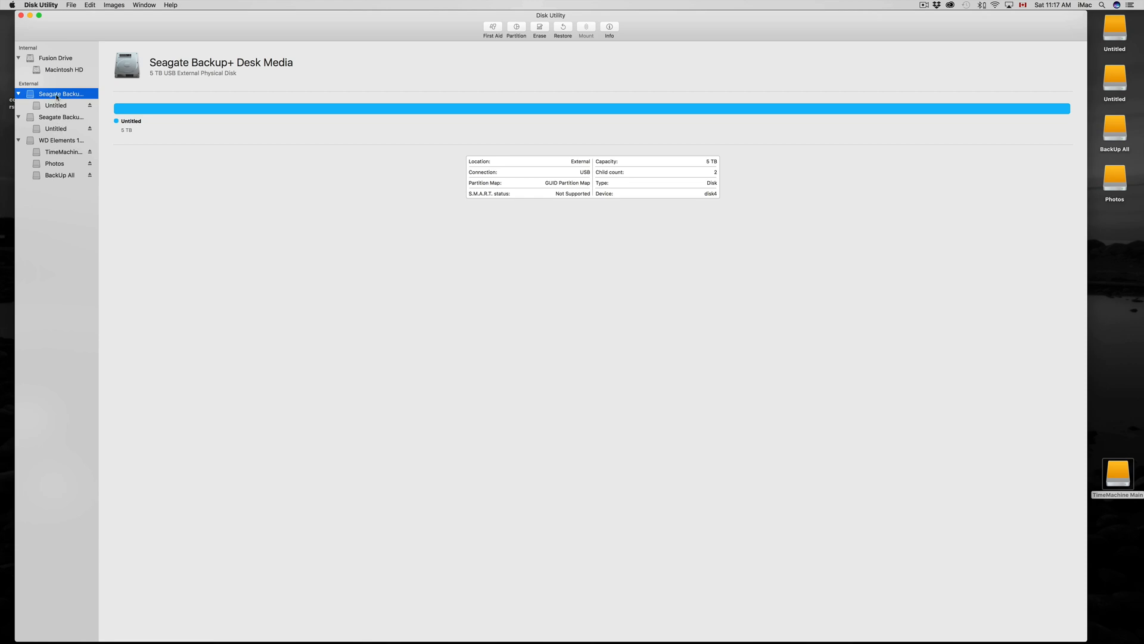
{"action": "left_click", "coordinate": [60, 142]}
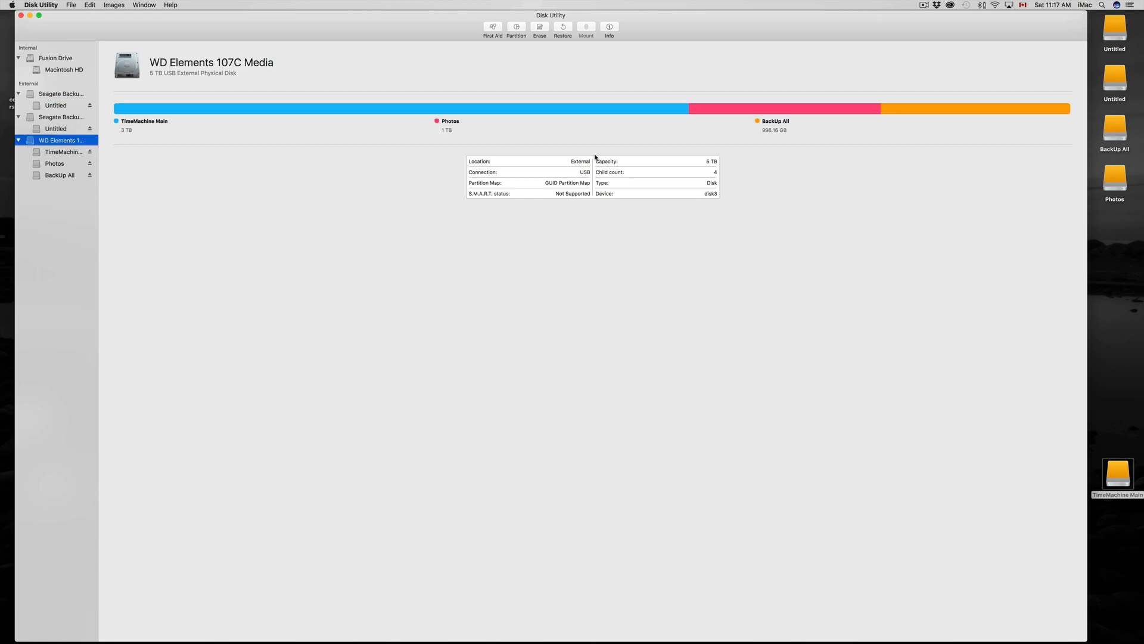
{"action": "left_click", "coordinate": [58, 94]}
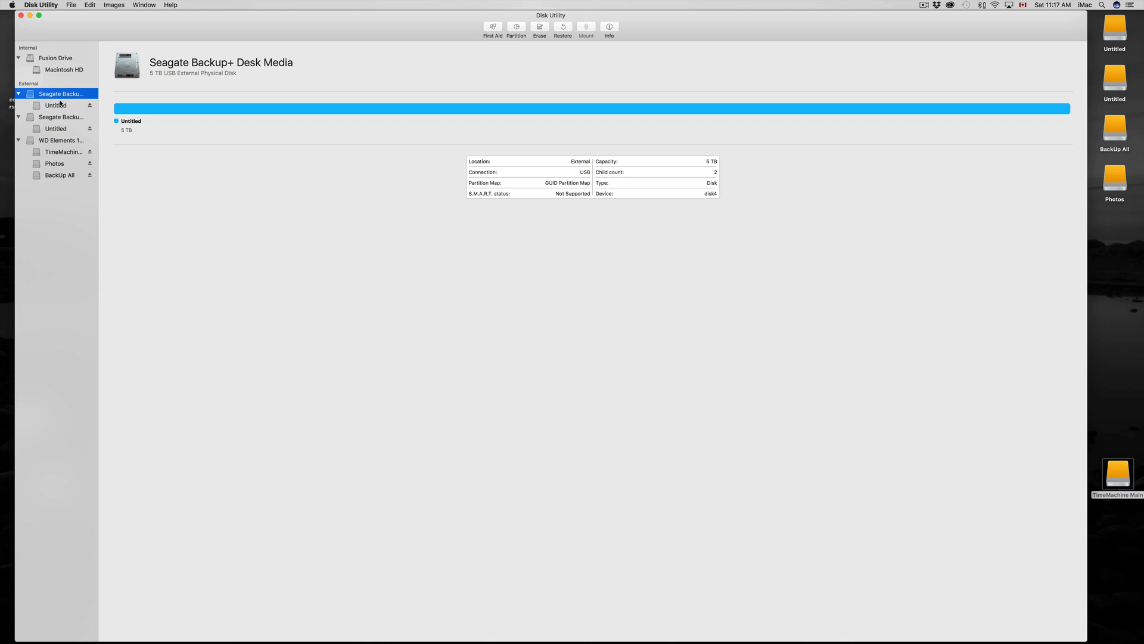
{"action": "left_click", "coordinate": [60, 105]}
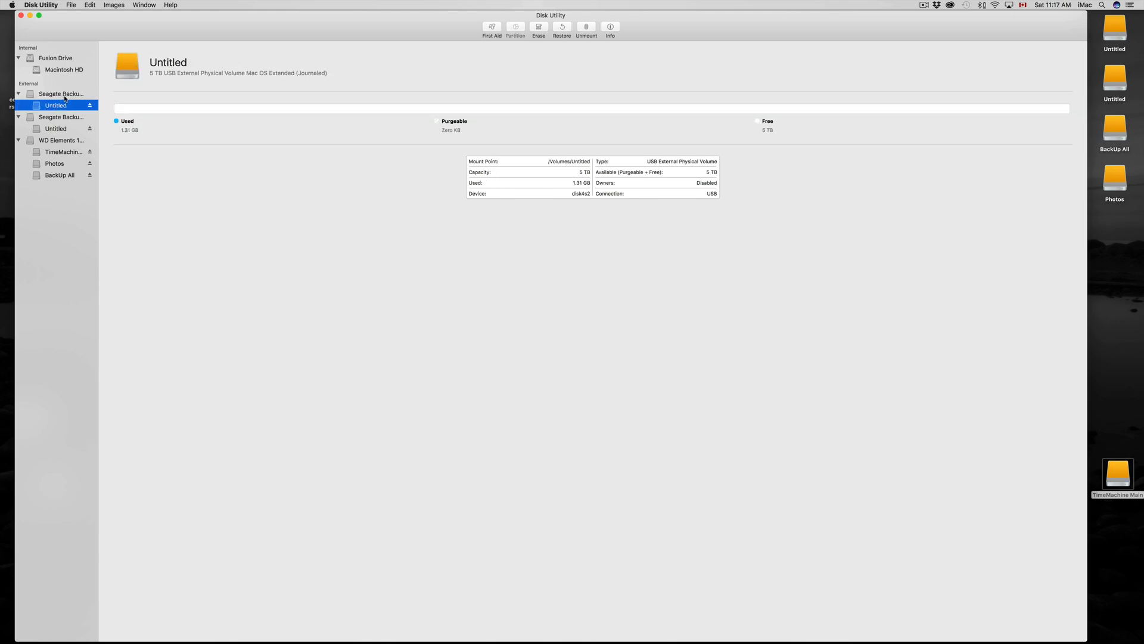
Start partitioning the first Seagate Backup+ disk, with its existing partition named Time Machine in Mac OS Extended (Journaled) format.
{"action": "left_click", "coordinate": [58, 94]}
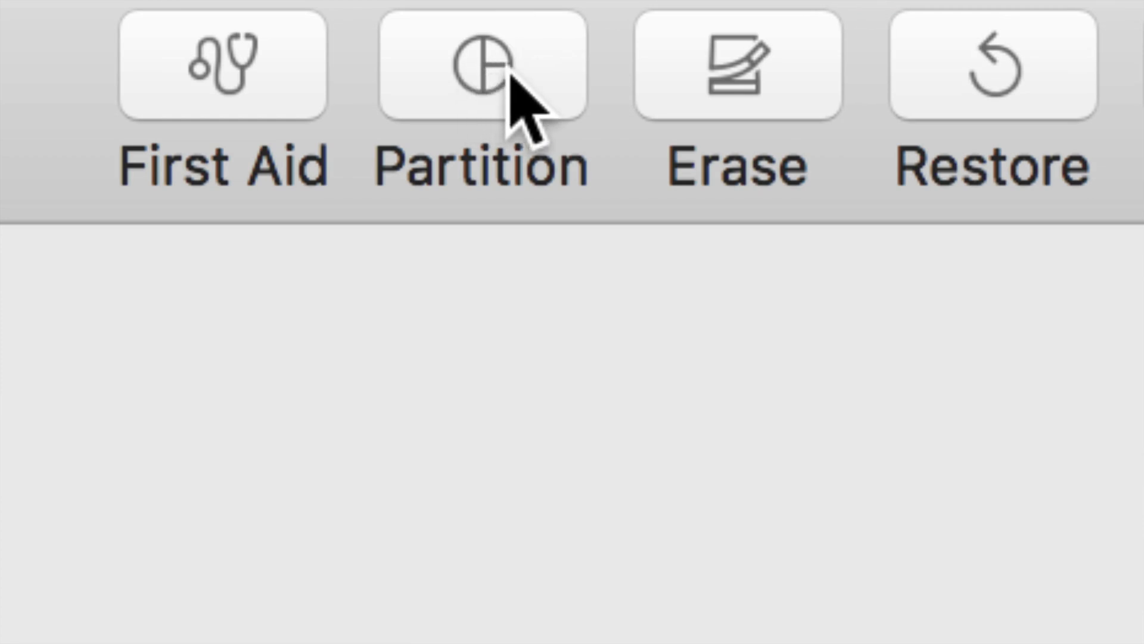
{"action": "left_click", "coordinate": [502, 73]}
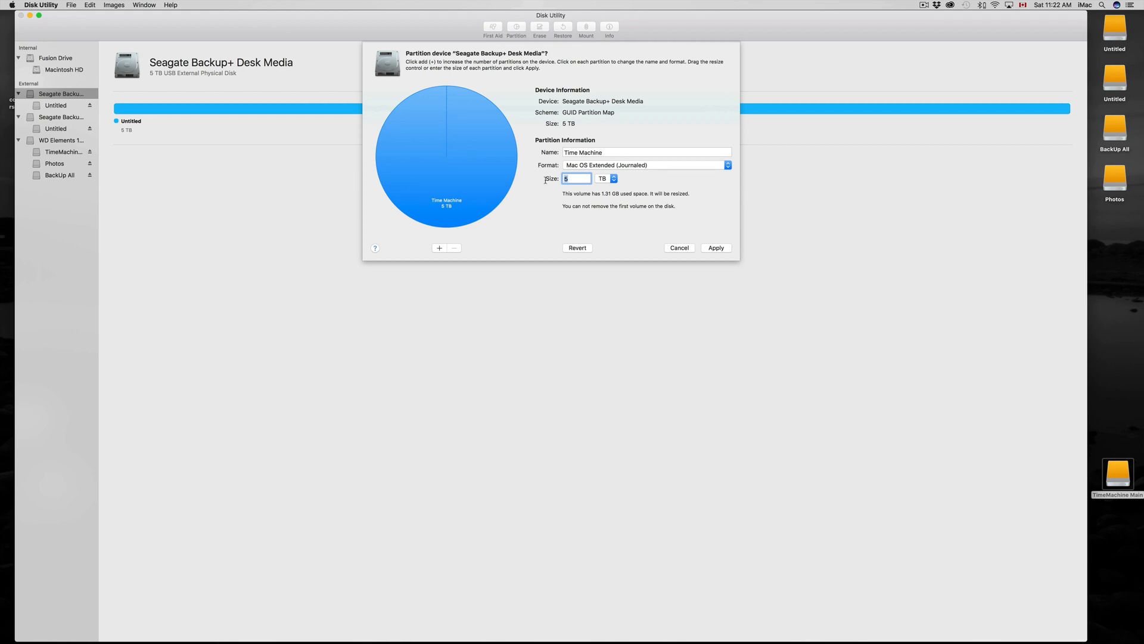
{"action": "left_click", "coordinate": [595, 152]}
{"action": "triple_click", "coordinate": [597, 152]}
{"action": "left_click", "coordinate": [646, 165]}
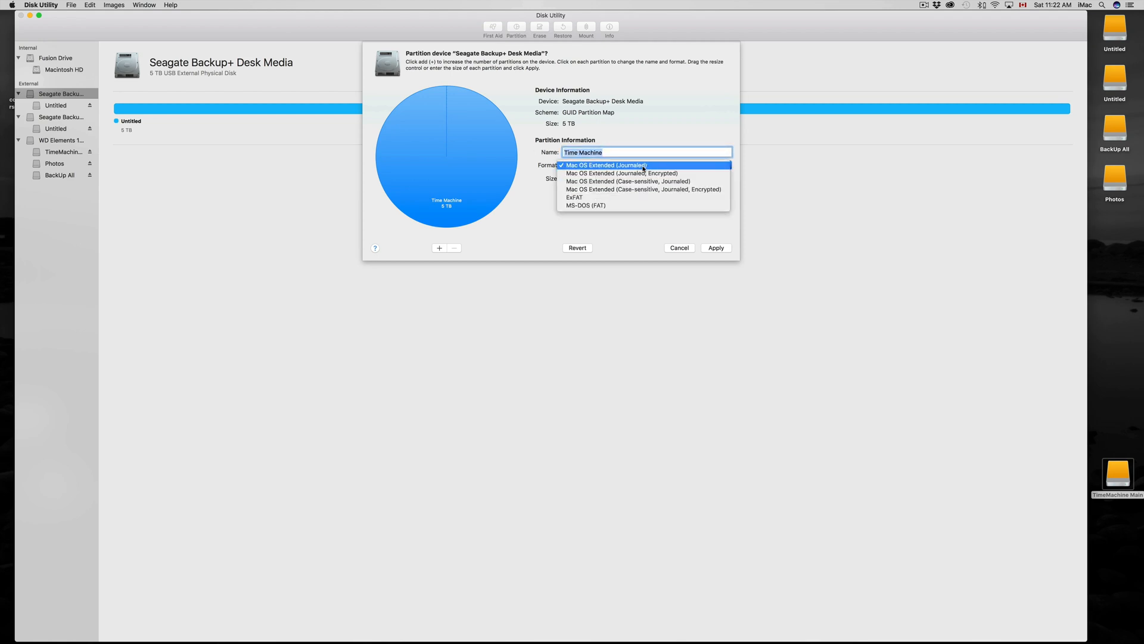
{"action": "left_click", "coordinate": [642, 169]}
{"action": "key", "text": "Tab"}
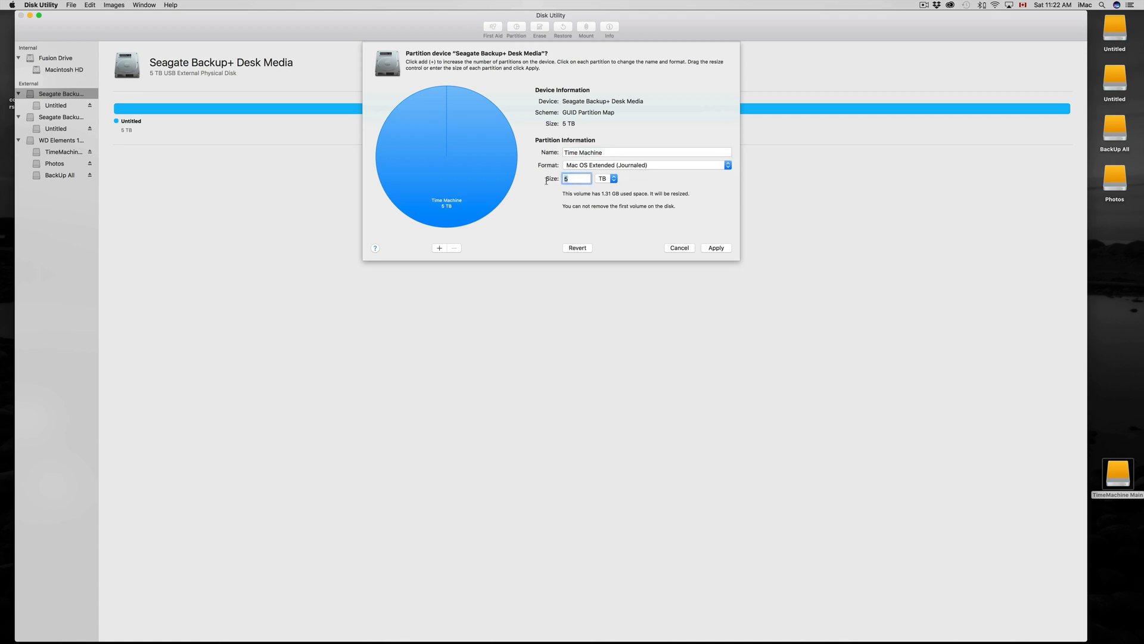
Try the ExFAT format on the Time Machine partition, and return it to Mac OS Extended (Journaled).
{"action": "left_click", "coordinate": [647, 167]}
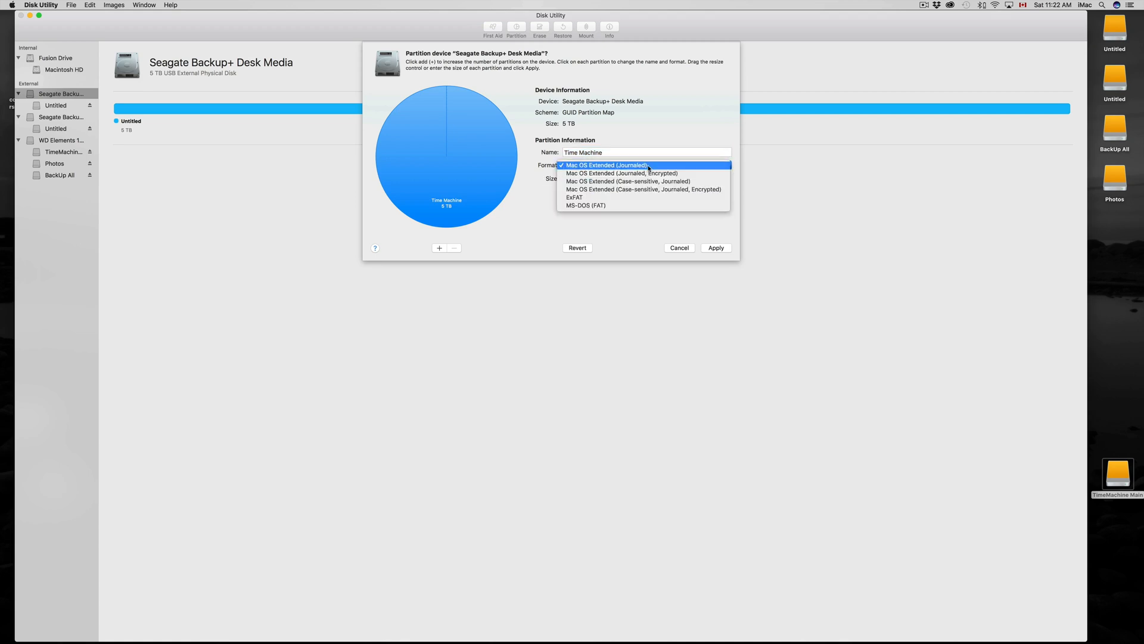
{"action": "left_click", "coordinate": [625, 197]}
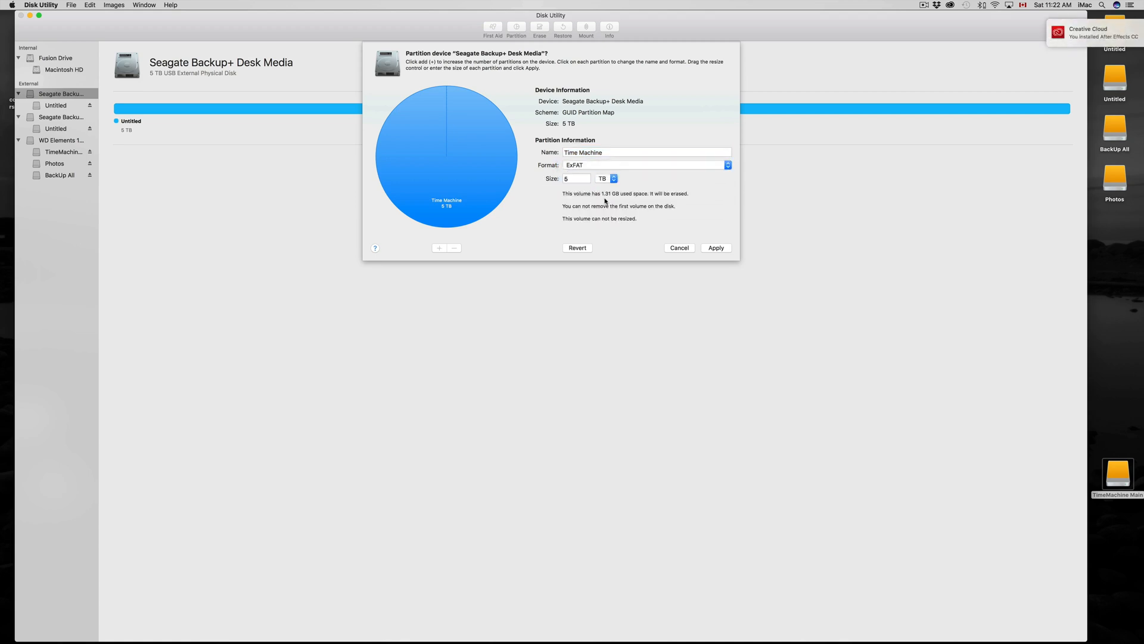
{"action": "left_click", "coordinate": [625, 167]}
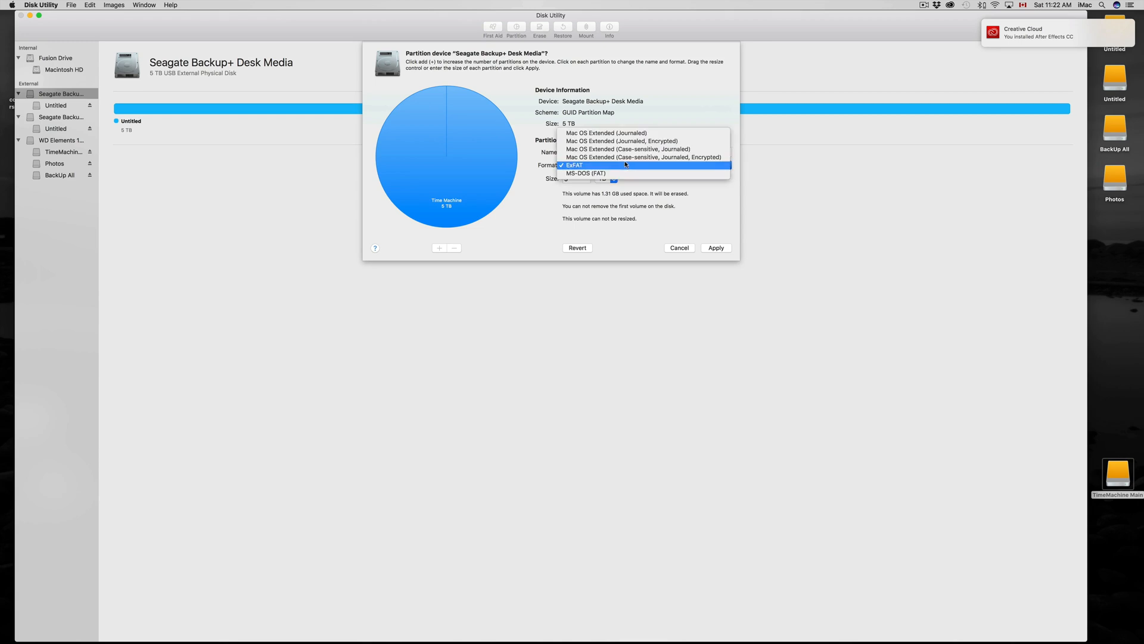
{"action": "left_click", "coordinate": [636, 133]}
Set the size of the Time Machine partition to 3 TB.
{"action": "double_click", "coordinate": [576, 179]}
{"action": "type", "text": "3"}
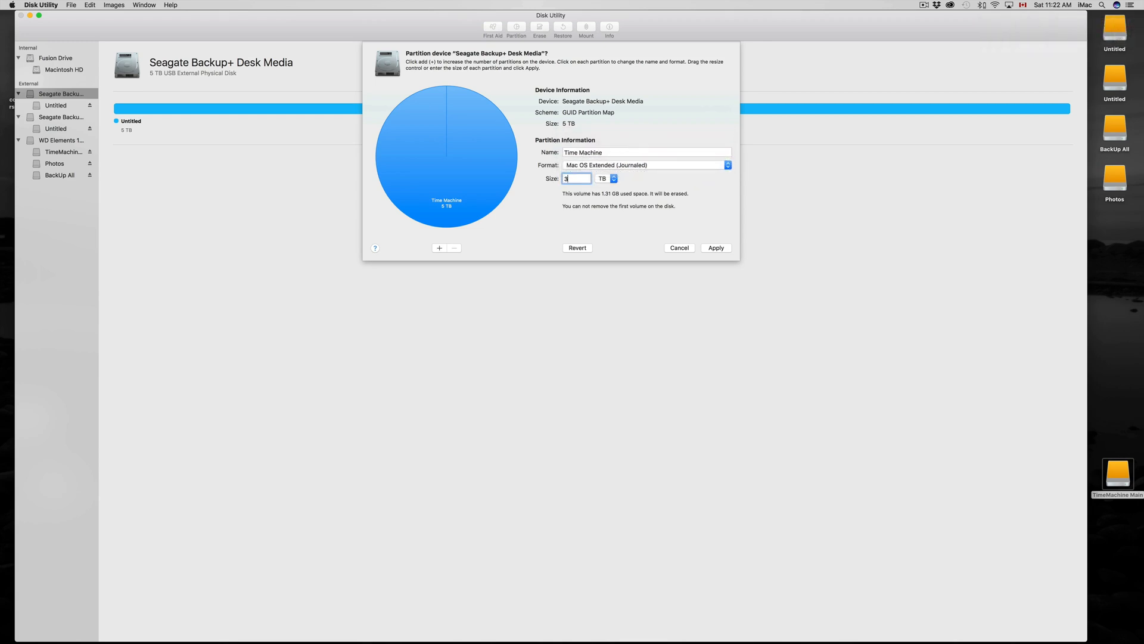
{"action": "left_click", "coordinate": [603, 178]}
{"action": "left_click", "coordinate": [662, 183]}
Add a second partition named Photos and set its size to 400 GB.
{"action": "left_click", "coordinate": [440, 248]}
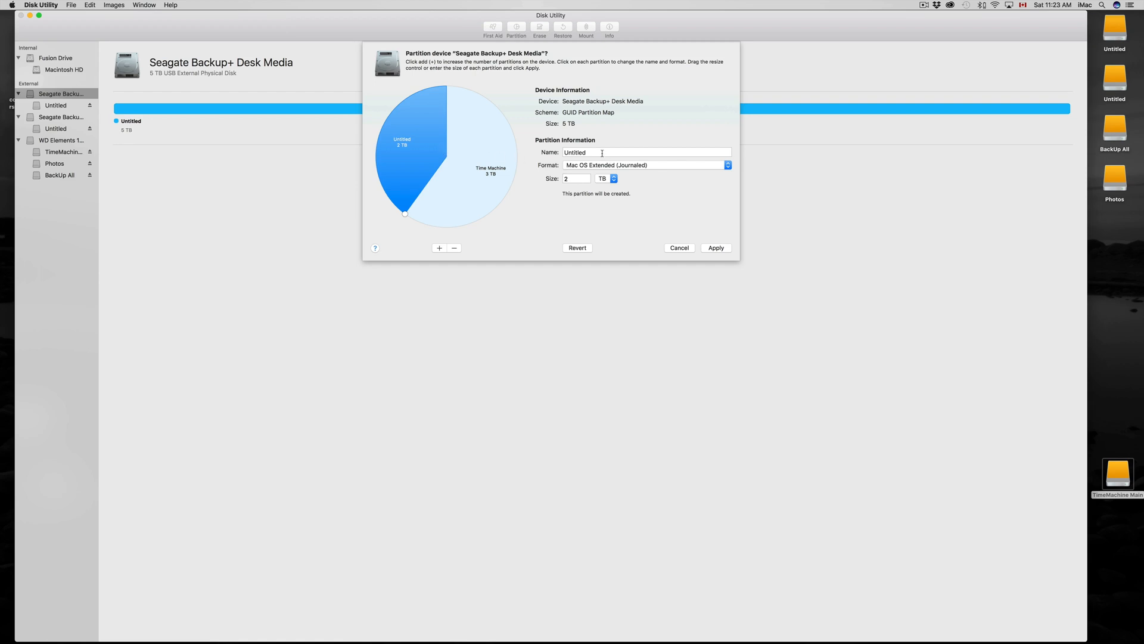
{"action": "double_click", "coordinate": [602, 153]}
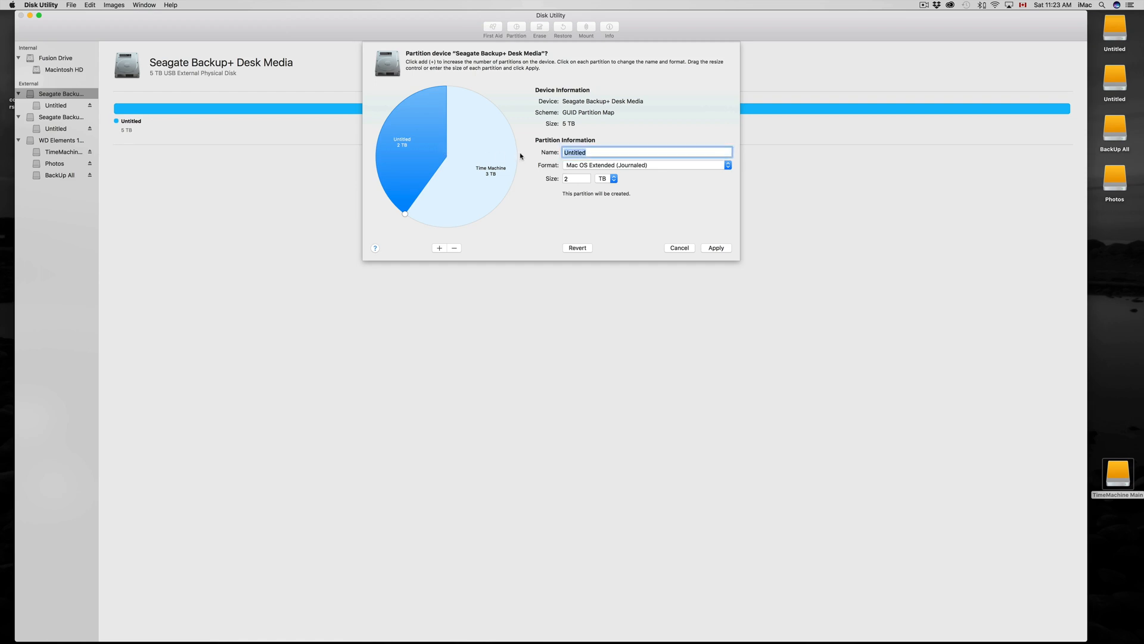
{"action": "type", "text": "Photos"}
{"action": "left_click", "coordinate": [578, 178]}
{"action": "left_click", "coordinate": [614, 179]}
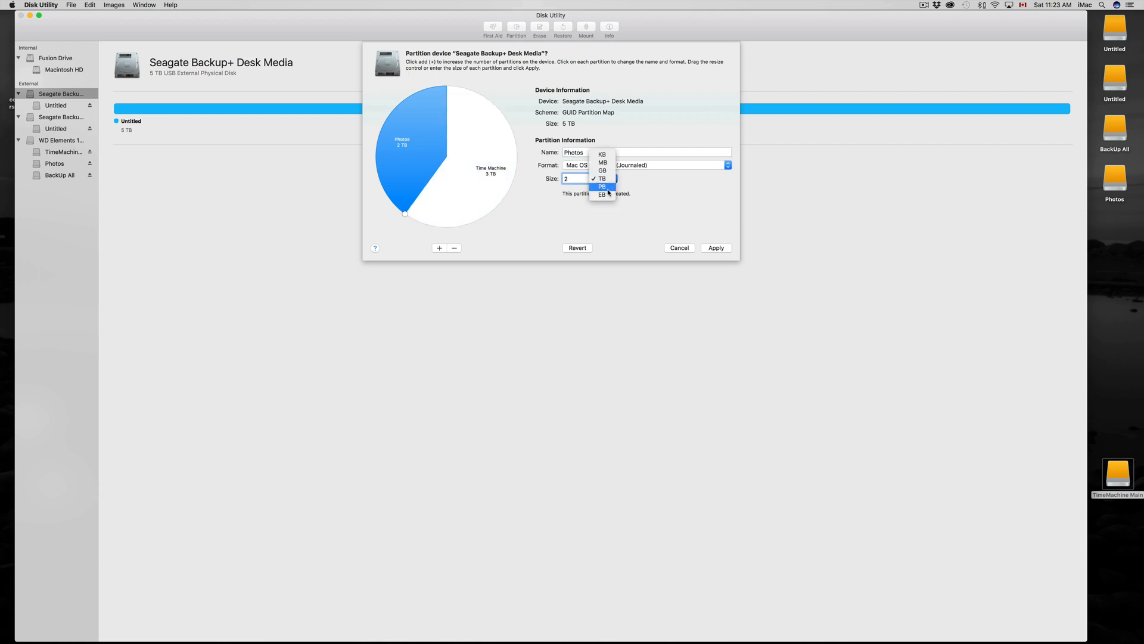
{"action": "left_click", "coordinate": [603, 170]}
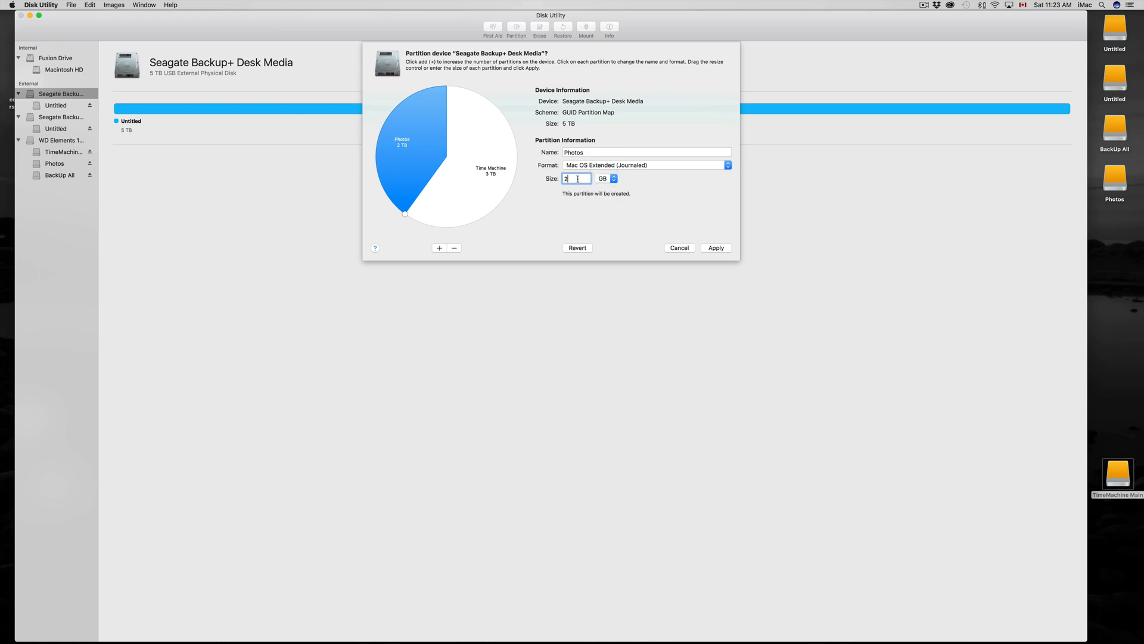
{"action": "type", "text": "400"}
{"action": "left_click", "coordinate": [609, 180]}
{"action": "left_click", "coordinate": [609, 179]}
{"action": "left_click", "coordinate": [585, 153]}
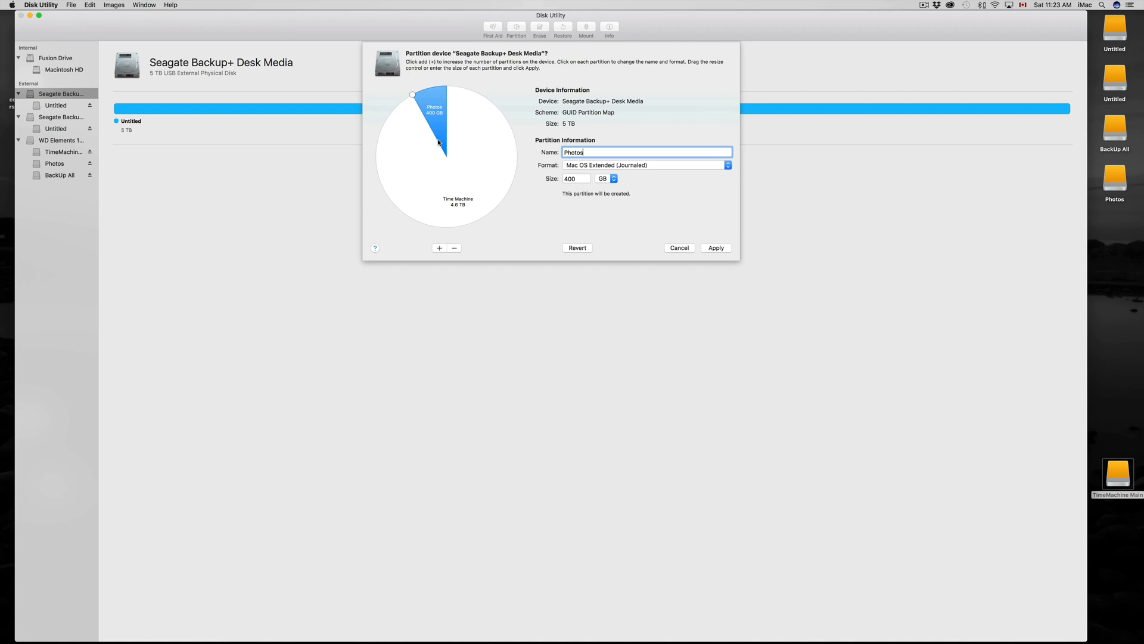
Add a third partition named Backup in Mac OS Extended (Journaled) format.
{"action": "left_click", "coordinate": [440, 249]}
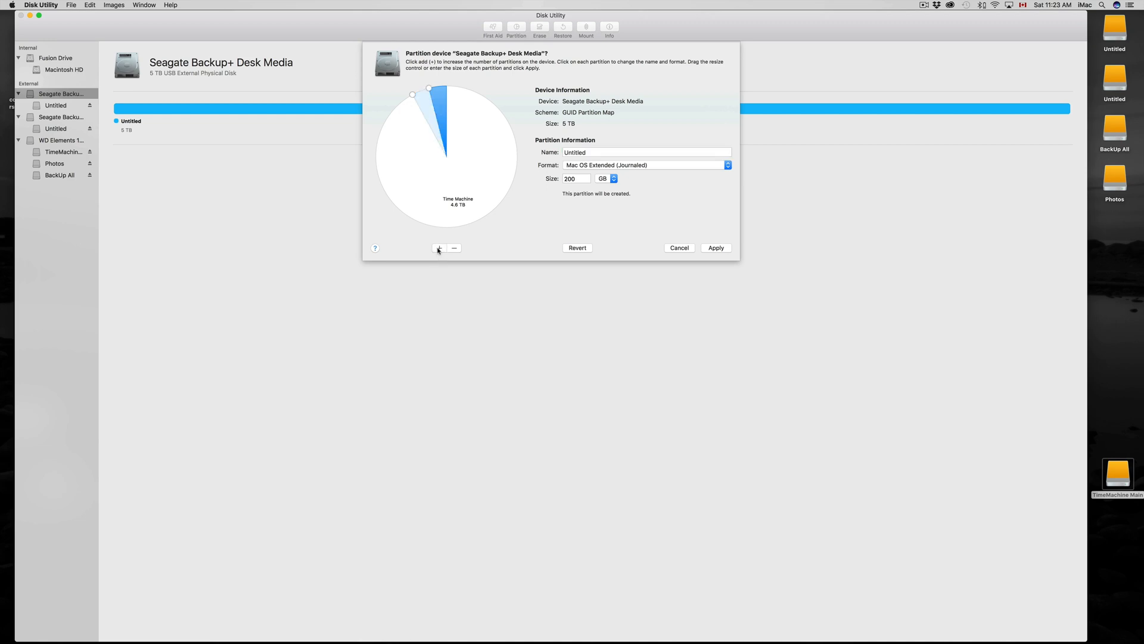
{"action": "left_click", "coordinate": [594, 153]}
{"action": "left_click_drag", "start_coordinate": [594, 153], "coordinate": [535, 149]}
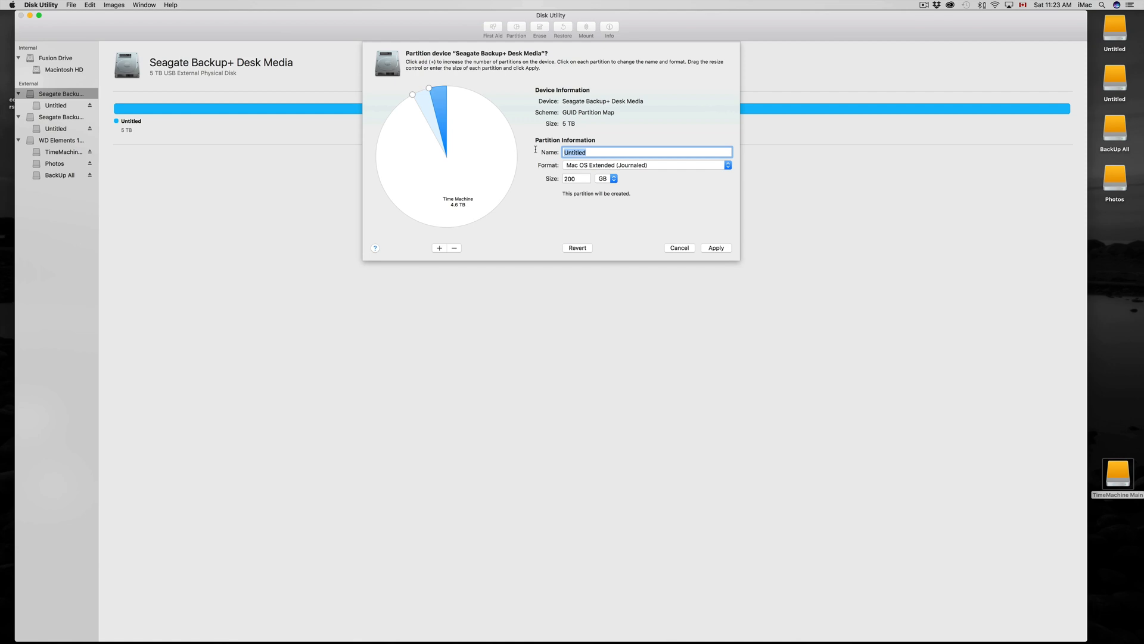
{"action": "type", "text": "Backup"}
{"action": "left_click", "coordinate": [581, 178]}
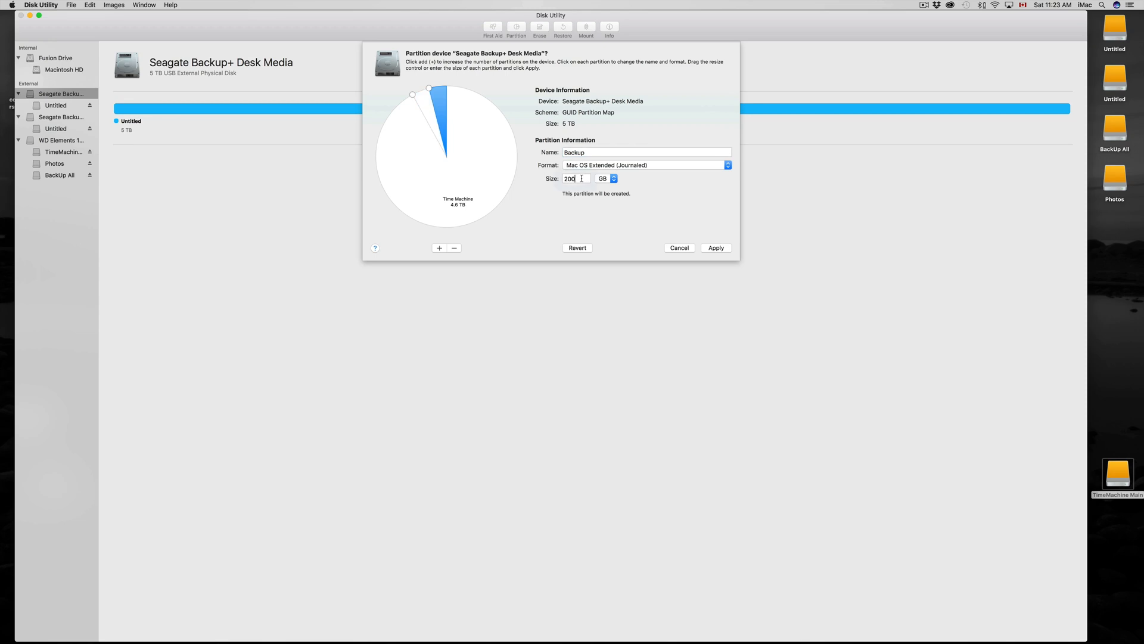
Resize the partitions in the pie chart to about 2.57 TB for Time Machine, 400 GB for Photos and 2.03 TB for Backup.
{"action": "left_click", "coordinate": [429, 89]}
{"action": "left_click_drag", "start_coordinate": [428, 88], "coordinate": [441, 234]}
{"action": "left_click_drag", "start_coordinate": [424, 91], "coordinate": [405, 191]}
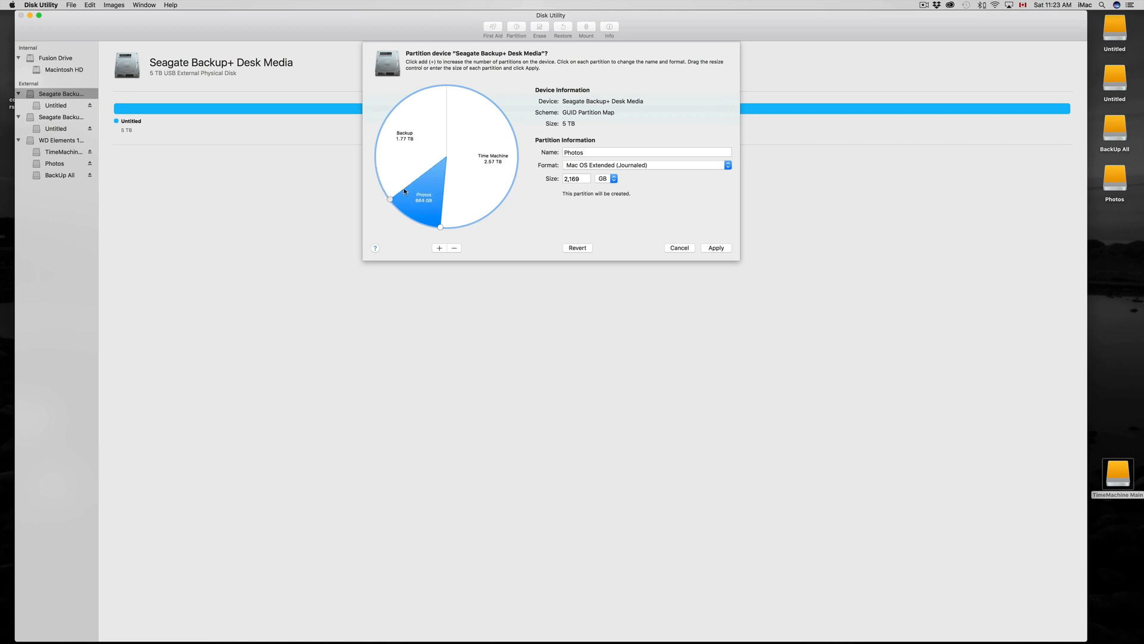
{"action": "left_click_drag", "start_coordinate": [405, 191], "coordinate": [411, 212]}
{"action": "left_click_drag", "start_coordinate": [411, 211], "coordinate": [411, 211]}
Review the name, format and size of the Backup, Time Machine and Photos partitions.
{"action": "left_click", "coordinate": [416, 154]}
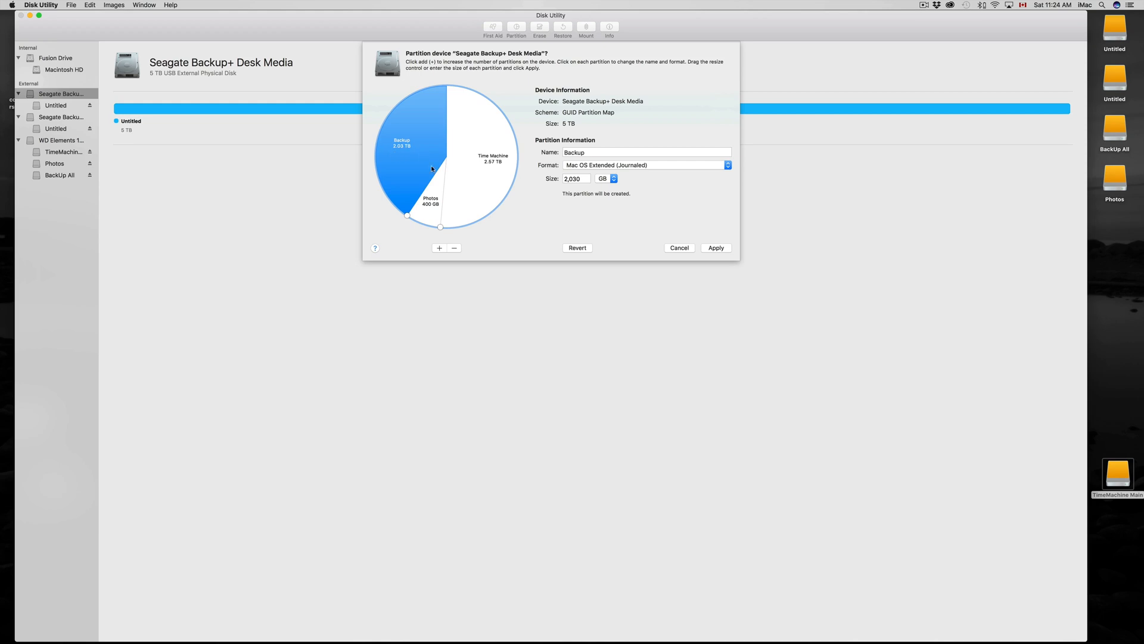
{"action": "left_click", "coordinate": [498, 174]}
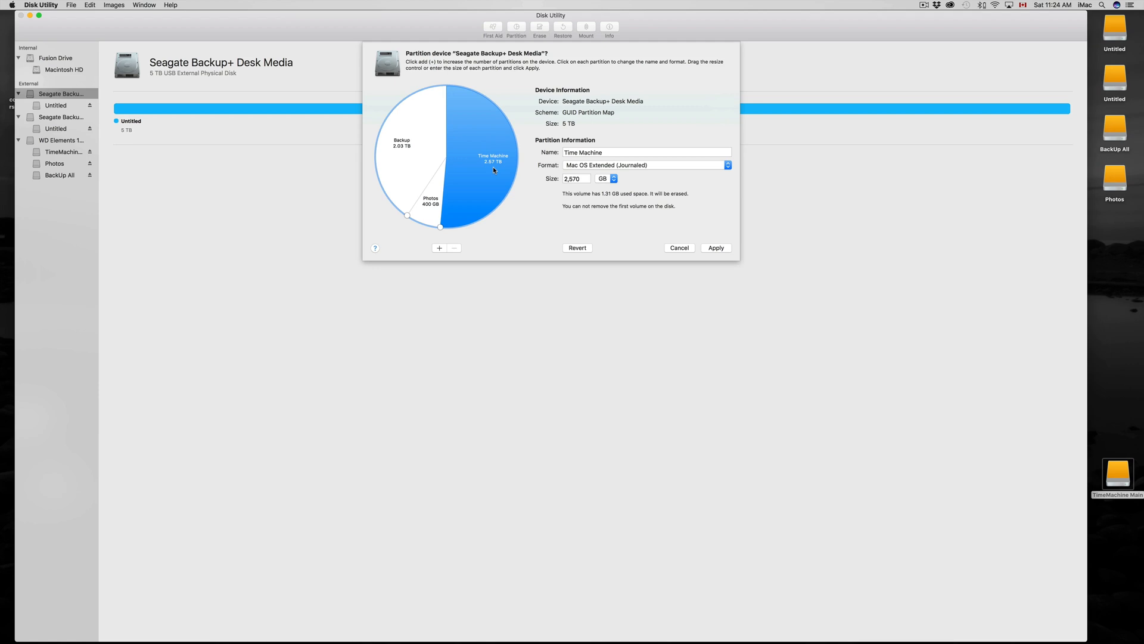
{"action": "left_click", "coordinate": [407, 157]}
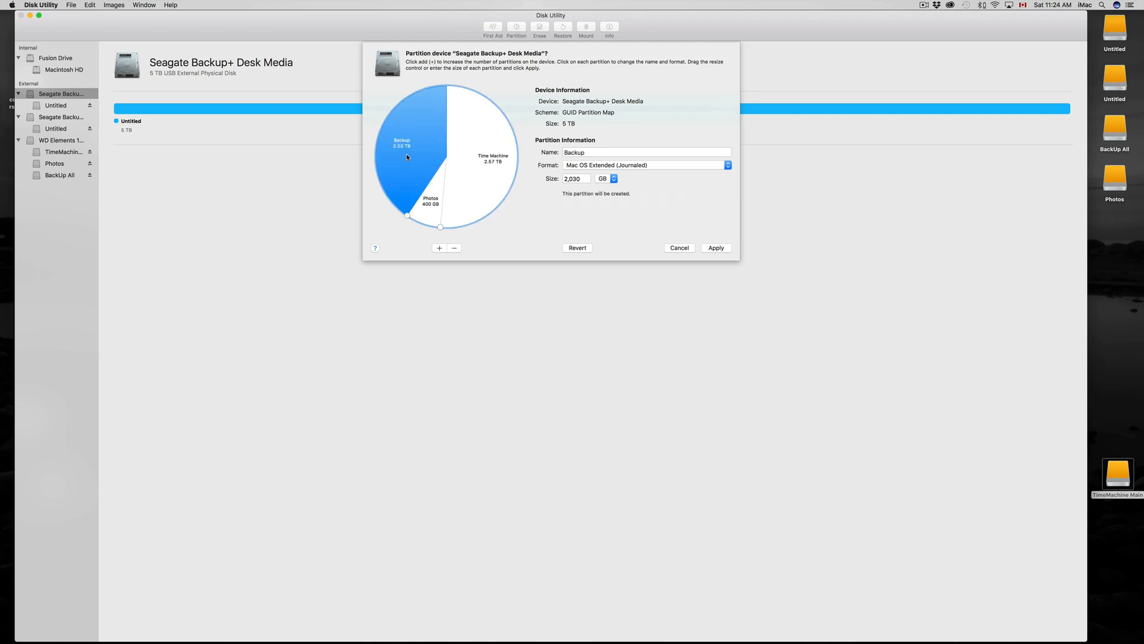
{"action": "left_click", "coordinate": [429, 214]}
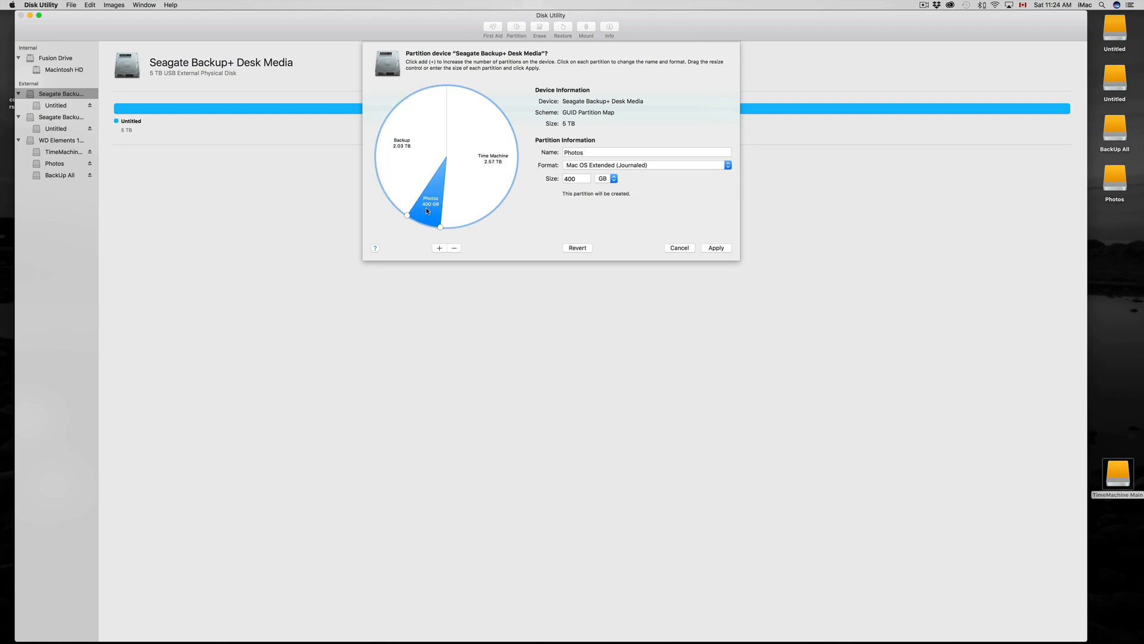
{"action": "left_click", "coordinate": [488, 178]}
{"action": "left_click", "coordinate": [406, 167]}
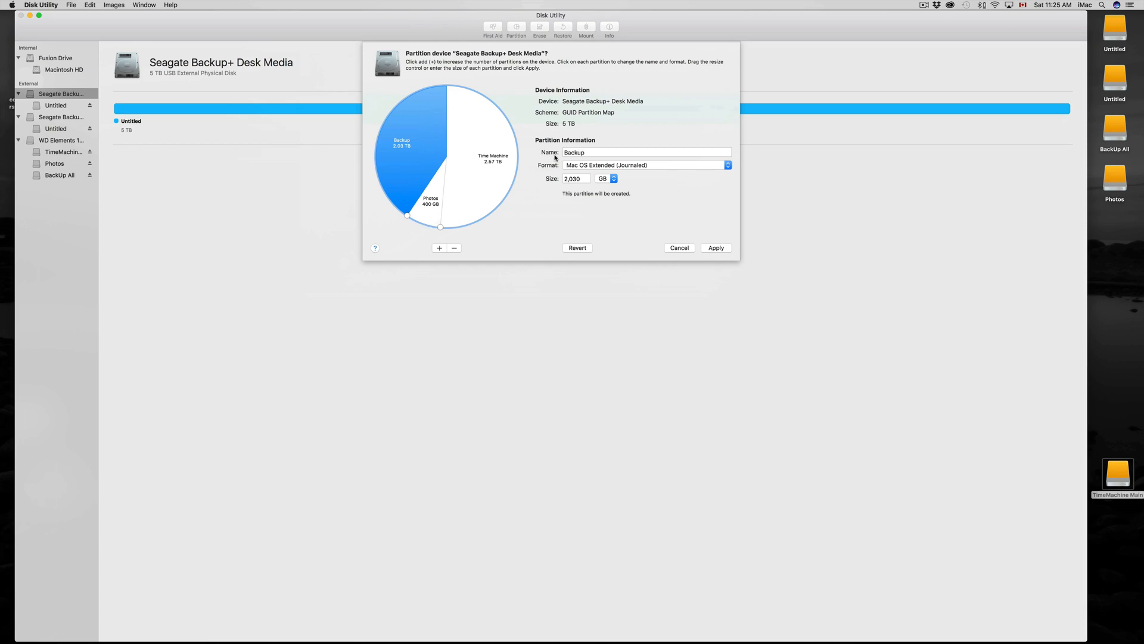
Apply the Time Machine, Photos and Backup partition layout to the first Seagate drive and show the operation's details until it completes.
{"action": "left_click", "coordinate": [468, 178]}
{"action": "left_click", "coordinate": [432, 196]}
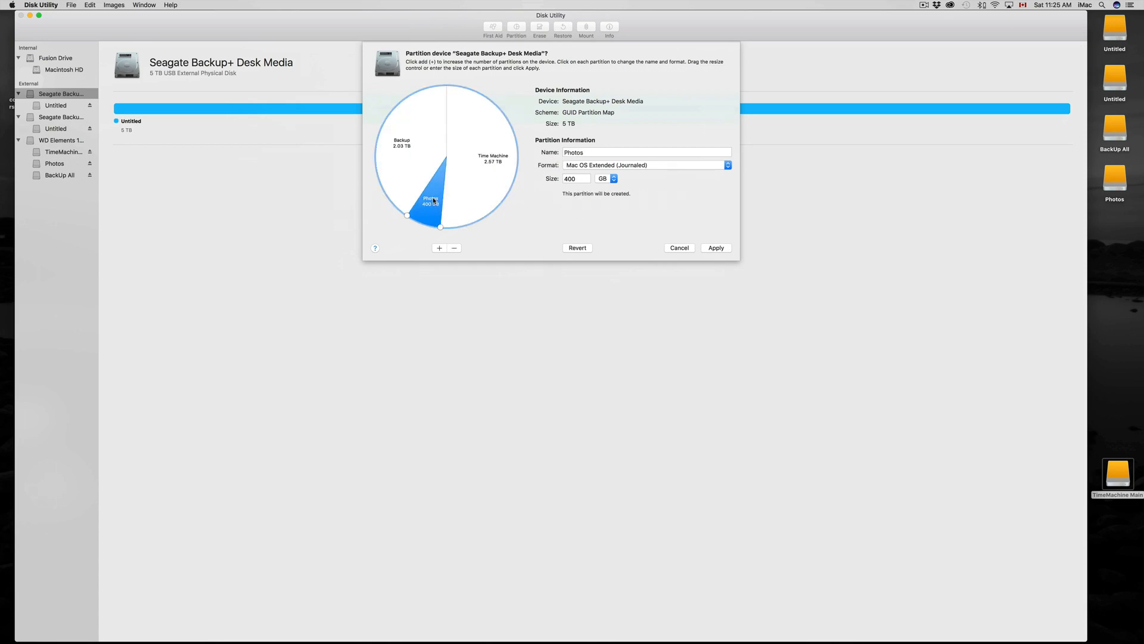
{"action": "left_click", "coordinate": [413, 168]}
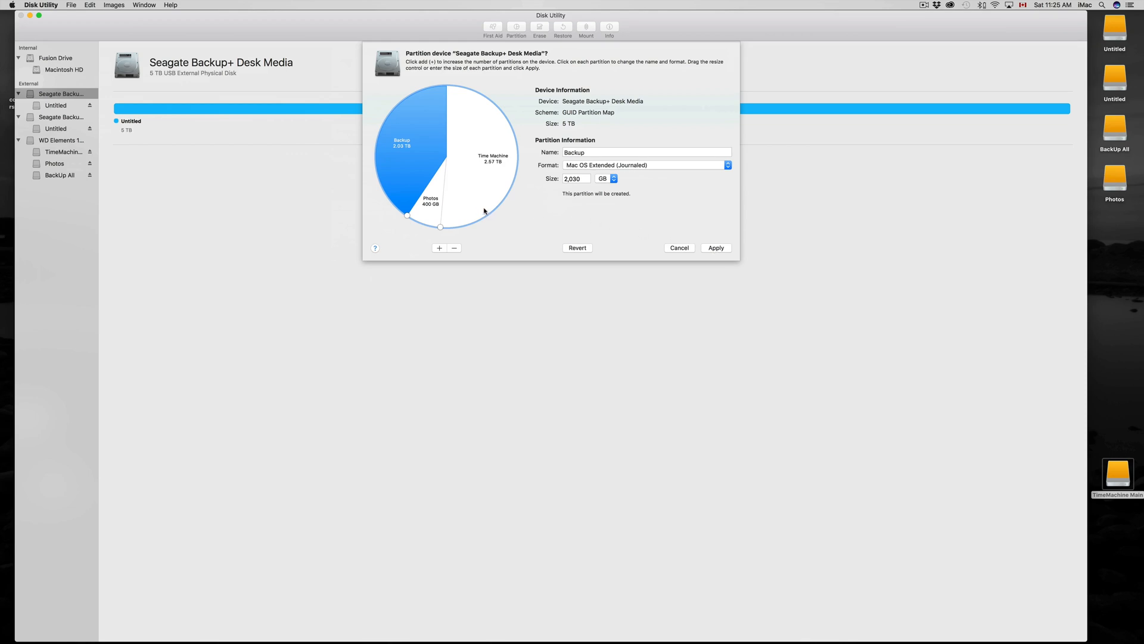
{"action": "left_click", "coordinate": [476, 174]}
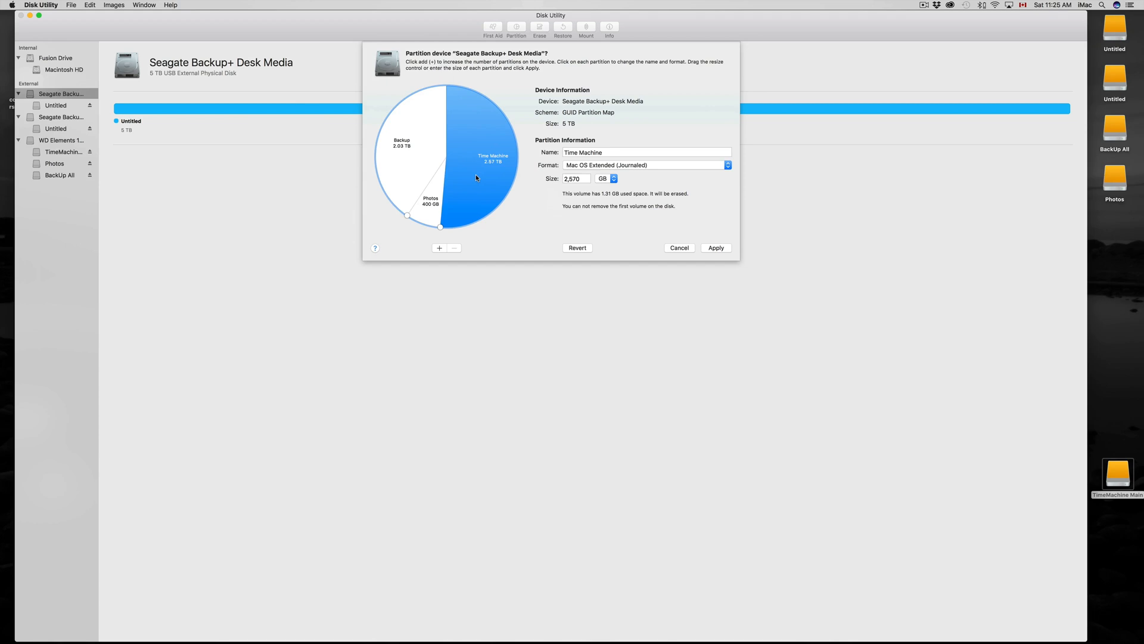
{"action": "left_click", "coordinate": [410, 165]}
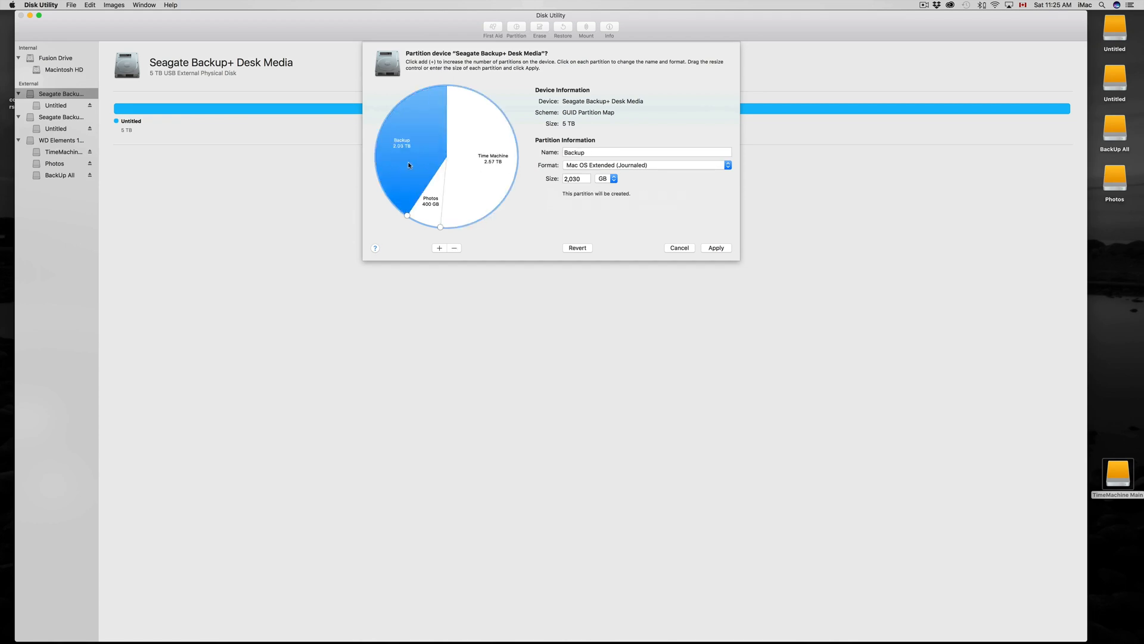
{"action": "left_click", "coordinate": [435, 210]}
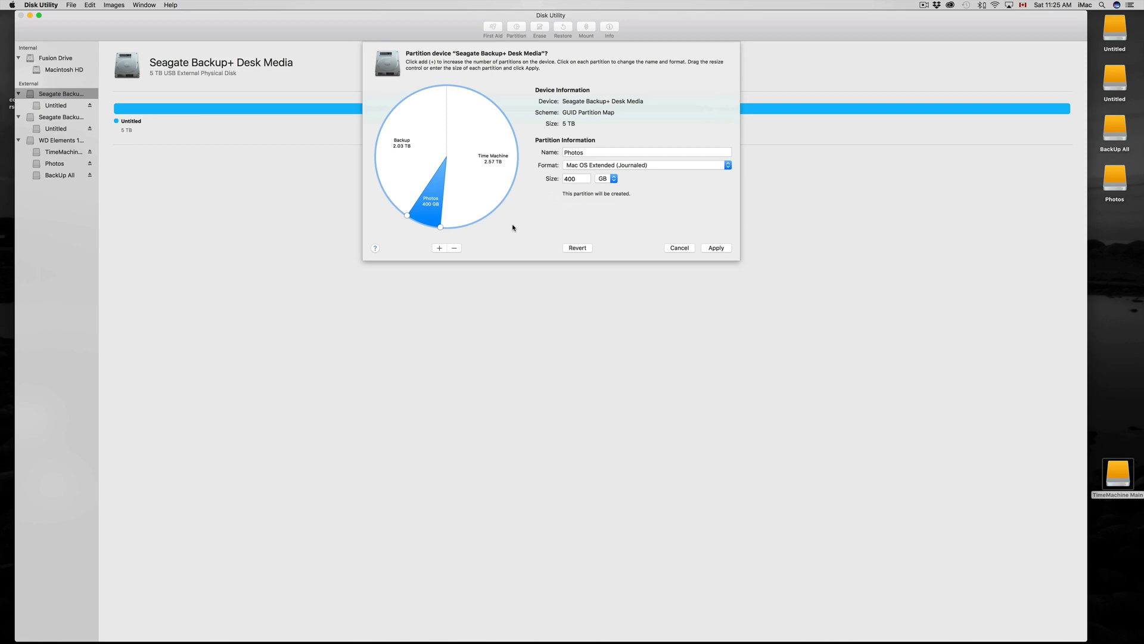
{"action": "left_click", "coordinate": [718, 248]}
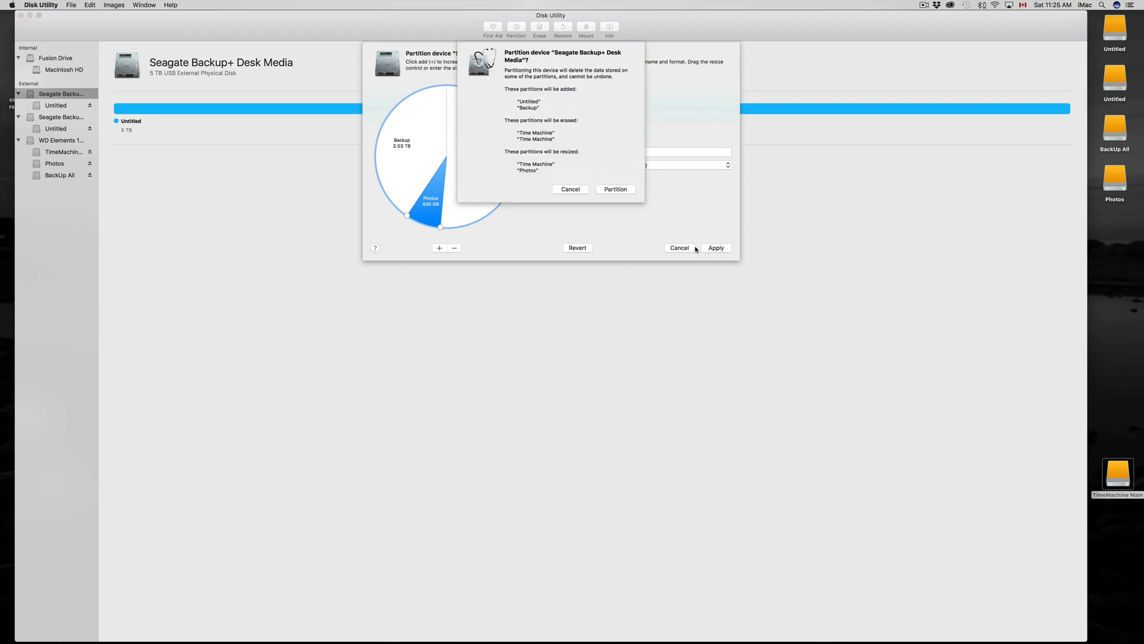
{"action": "left_click", "coordinate": [610, 189]}
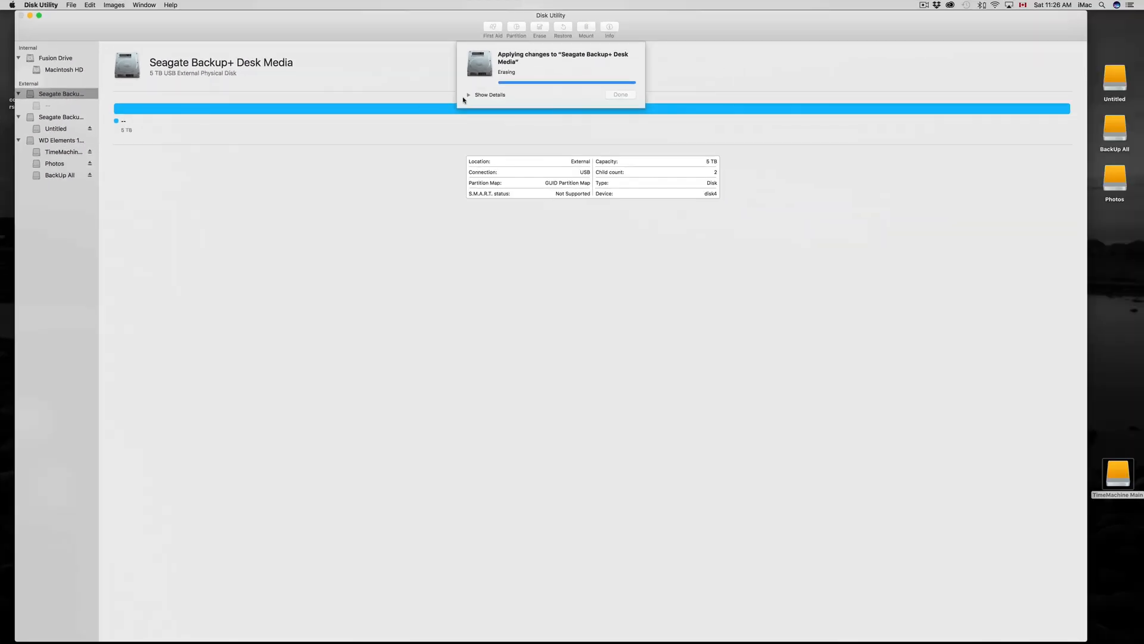
{"action": "left_click", "coordinate": [470, 95]}
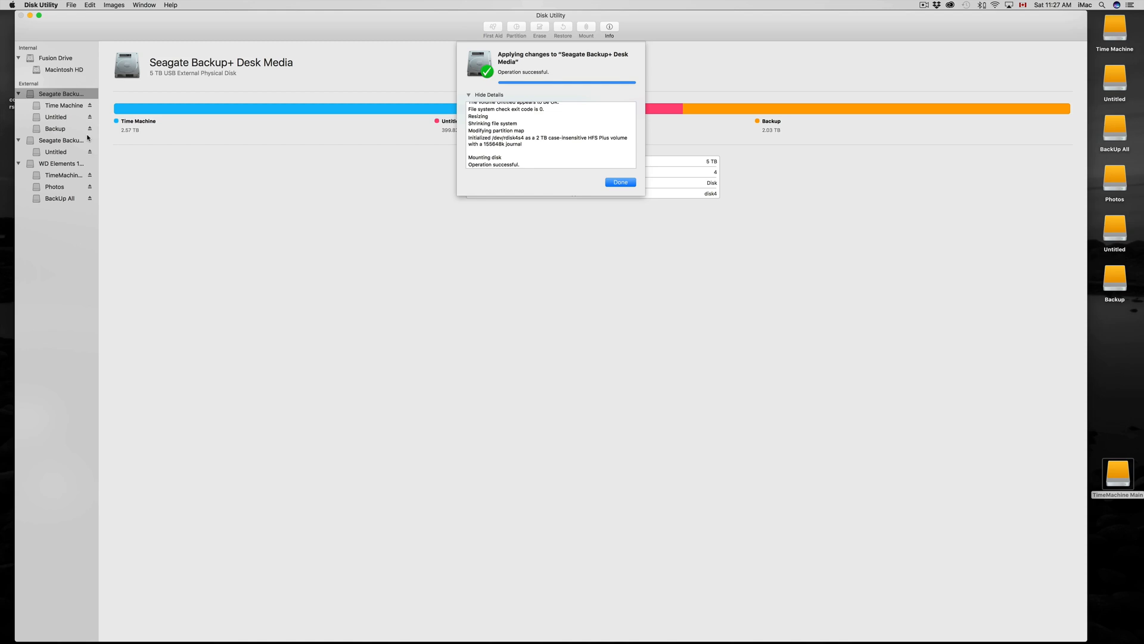
{"action": "left_click", "coordinate": [618, 183]}
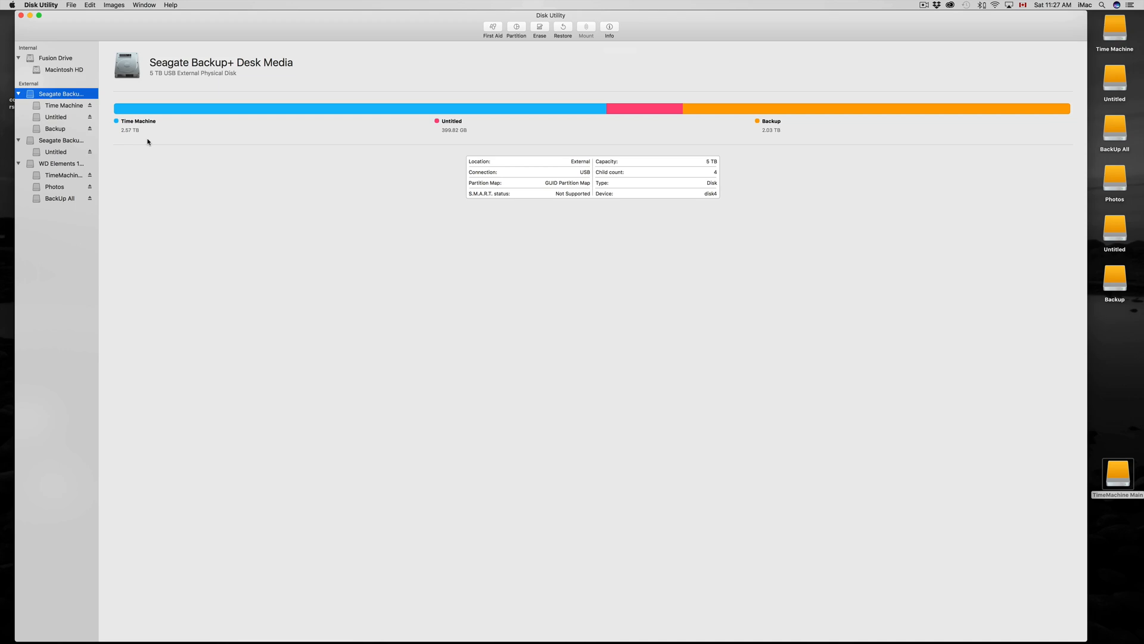
Rename the Untitled volume between Time Machine and Backup on the first Seagate drive to Photos.
{"action": "left_click", "coordinate": [62, 106]}
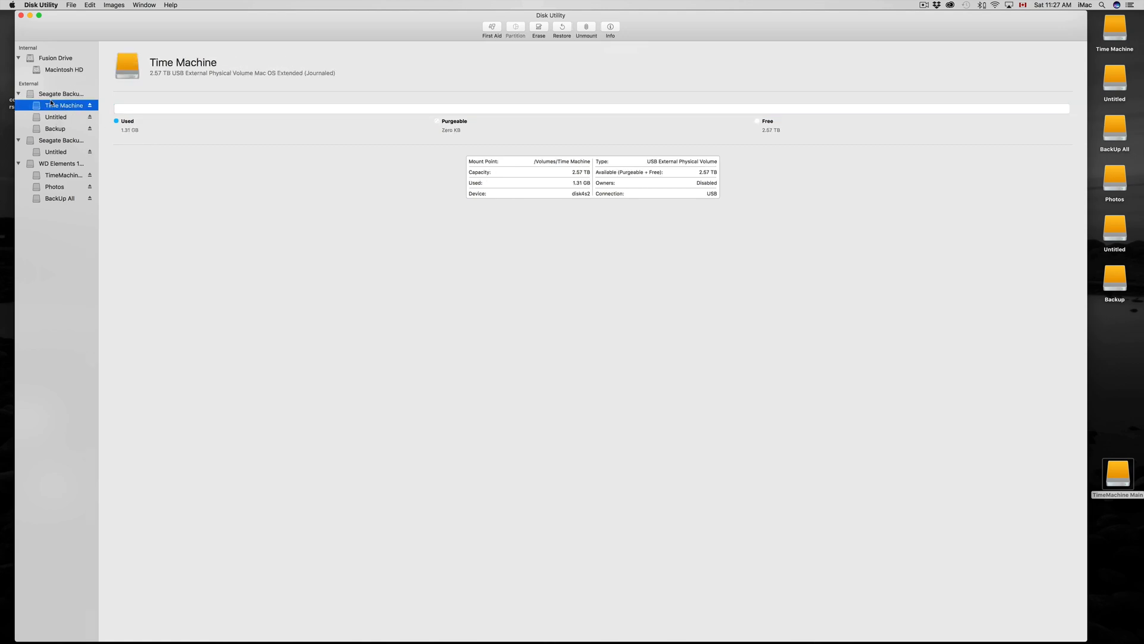
{"action": "left_click", "coordinate": [51, 117]}
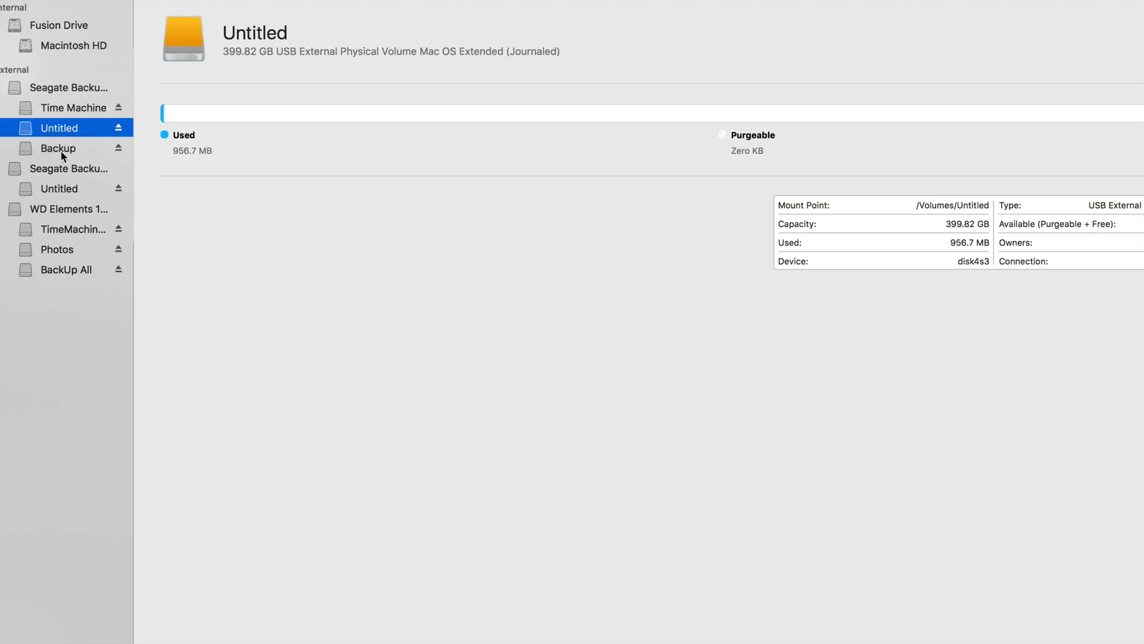
{"action": "left_click", "coordinate": [58, 149]}
{"action": "left_click", "coordinate": [75, 131]}
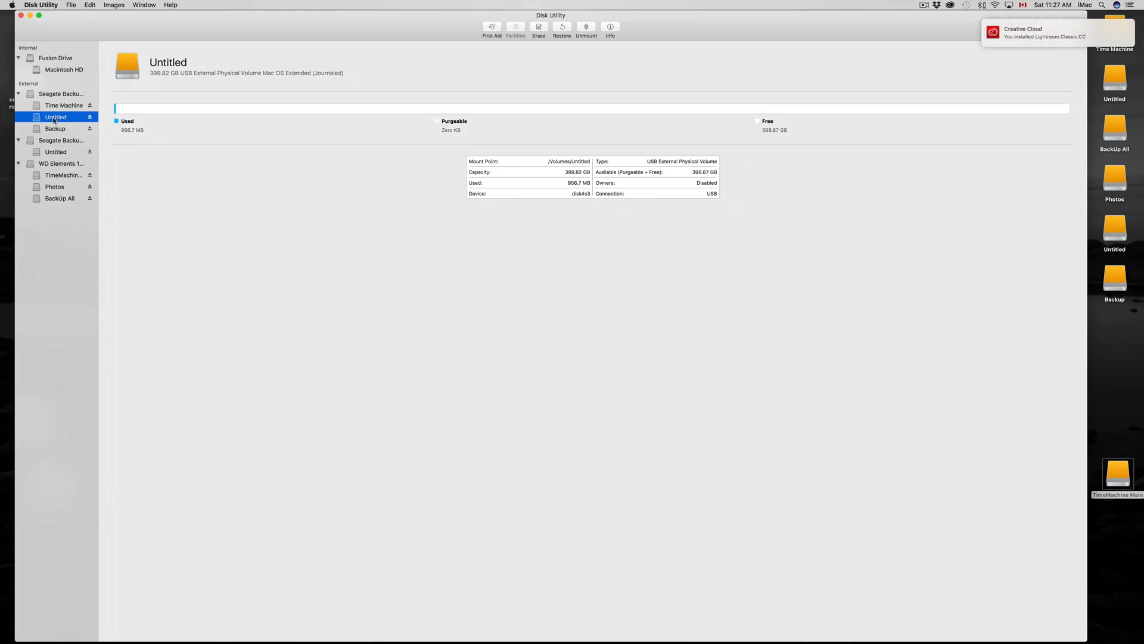
{"action": "left_click", "coordinate": [171, 62]}
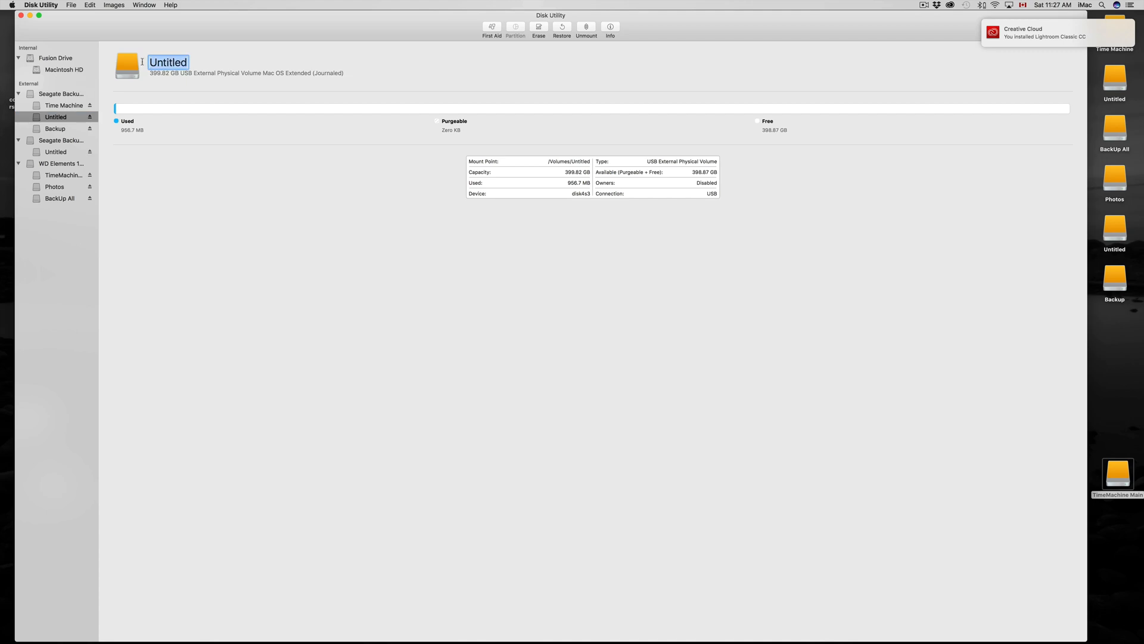
{"action": "type", "text": "Photos"}
{"action": "key", "text": "Return"}
Check the first Seagate drive's Time Machine, Photos and Backup volumes in Disk Utility and among the desktop drive icons.
{"action": "left_click", "coordinate": [59, 130]}
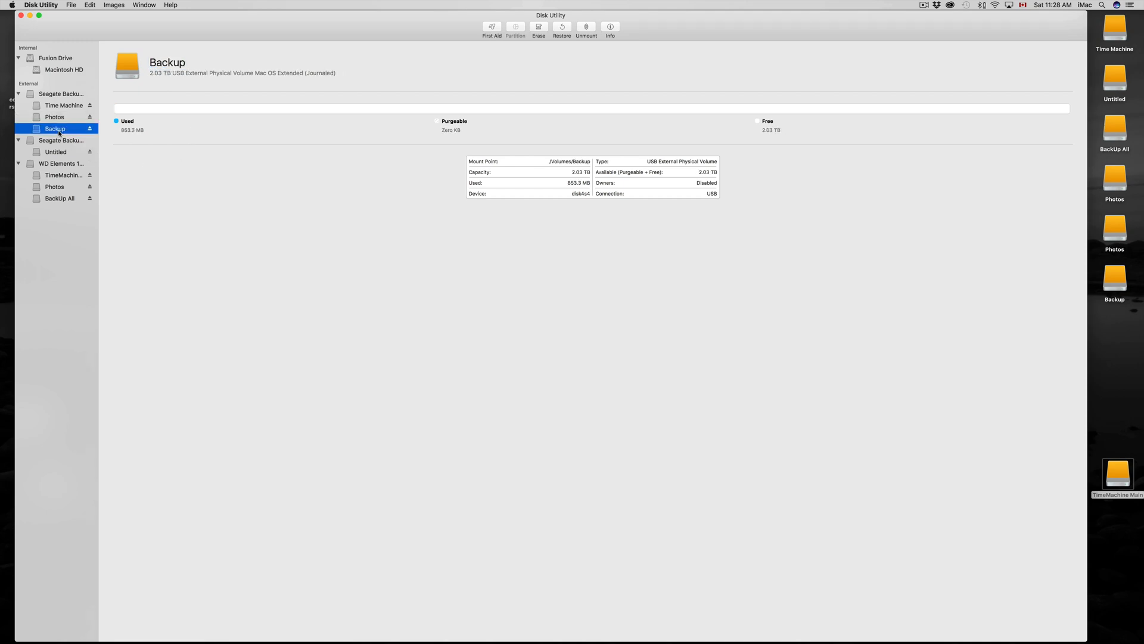
{"action": "left_click", "coordinate": [62, 120]}
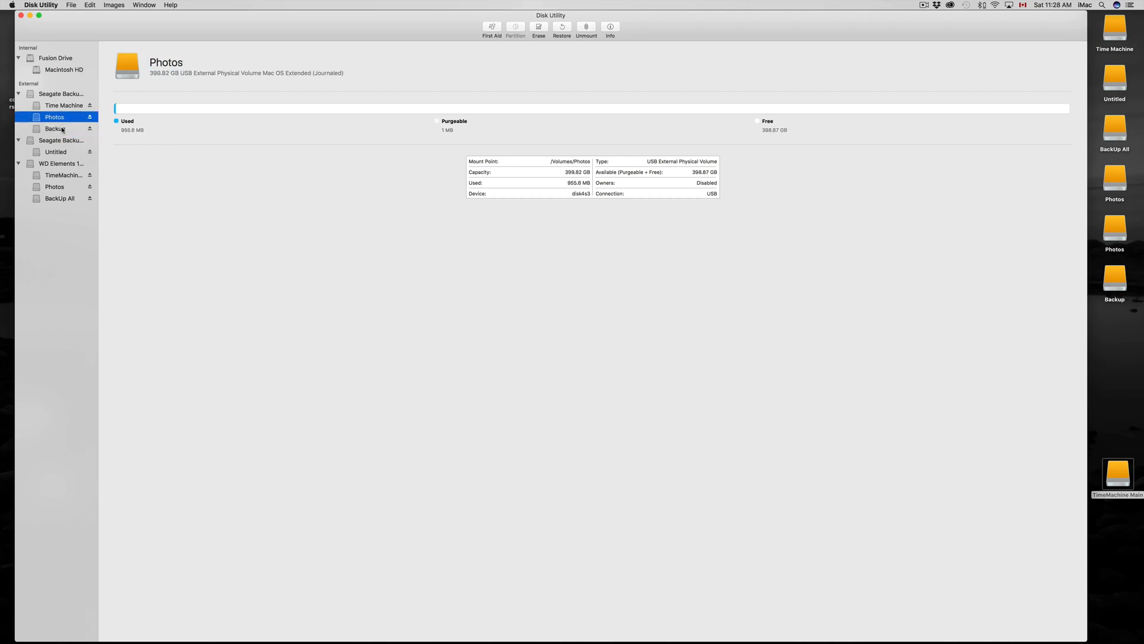
{"action": "left_click", "coordinate": [60, 106]}
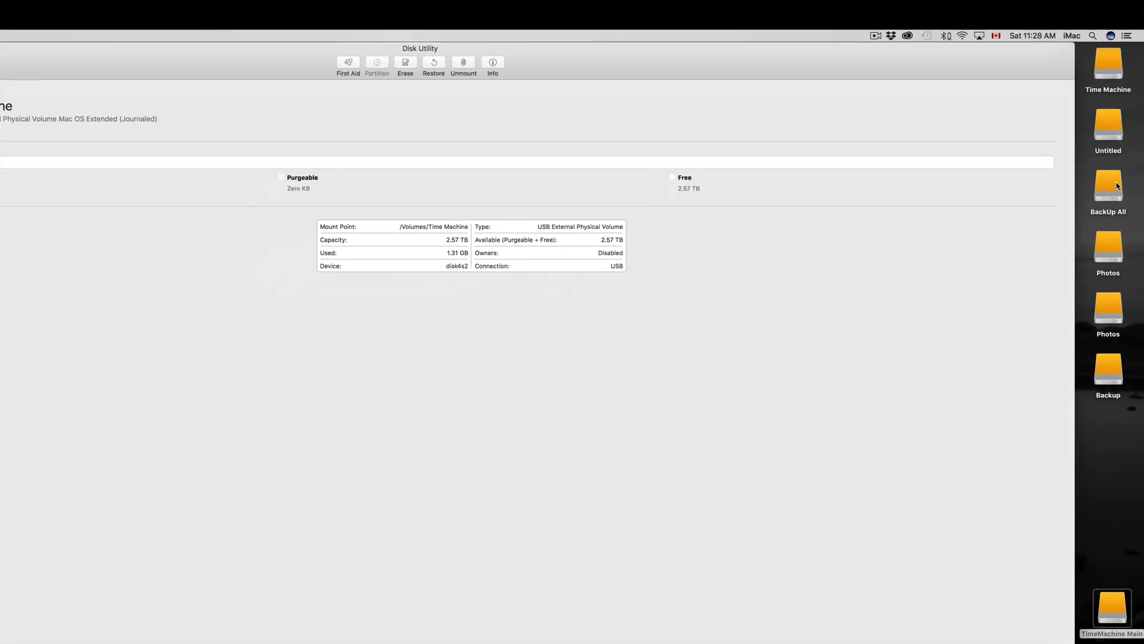
{"action": "left_click", "coordinate": [1102, 66]}
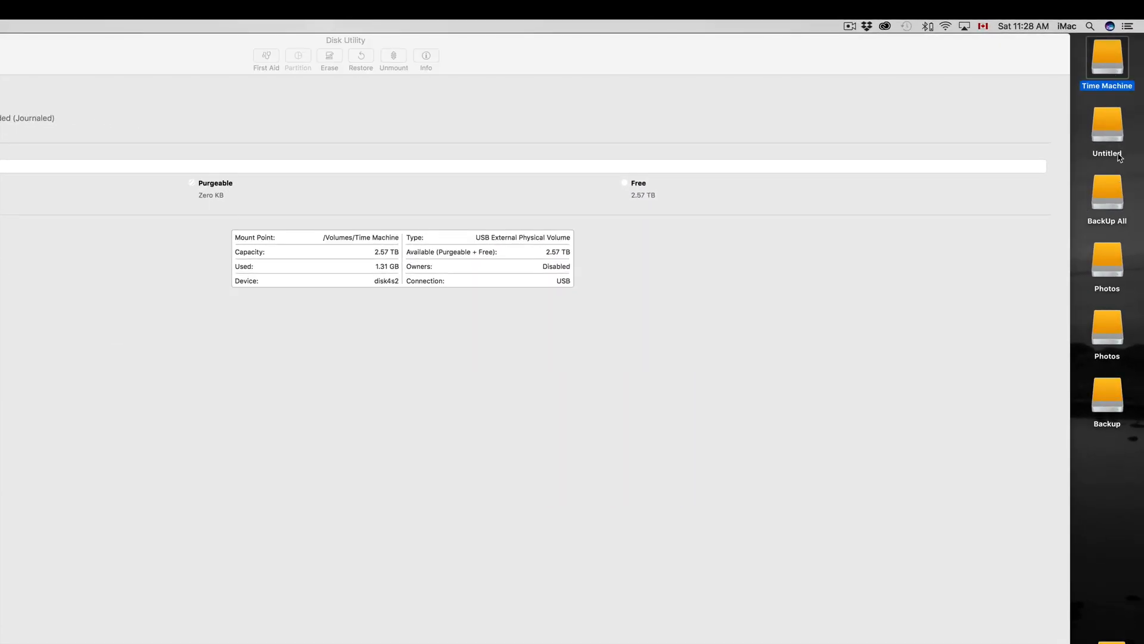
{"action": "left_click", "coordinate": [1112, 130]}
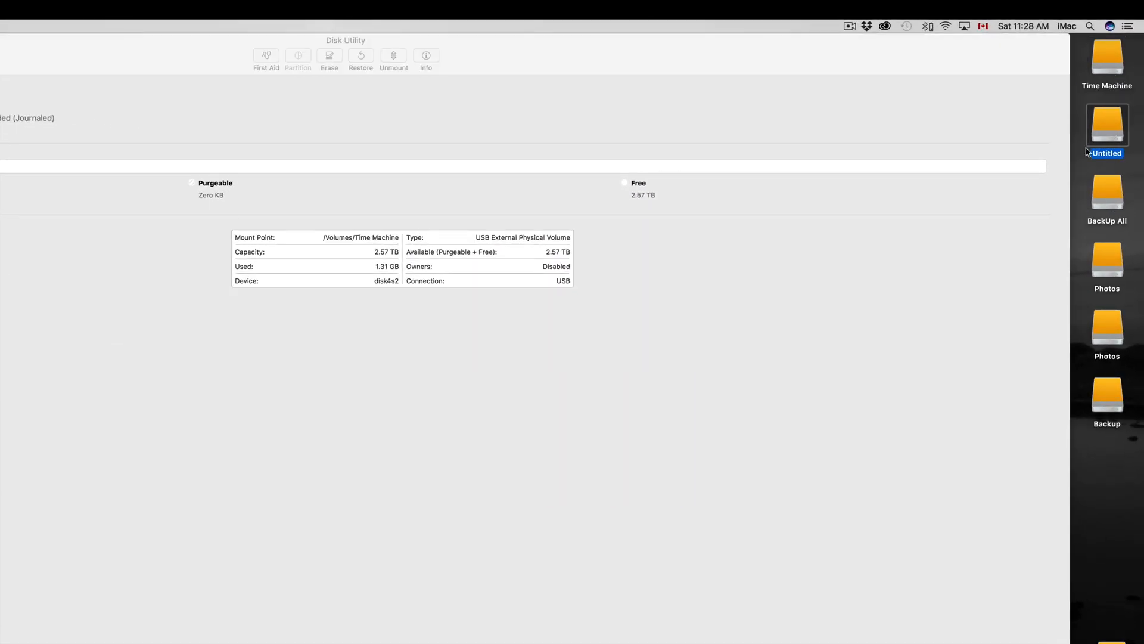
{"action": "left_click", "coordinate": [1113, 275]}
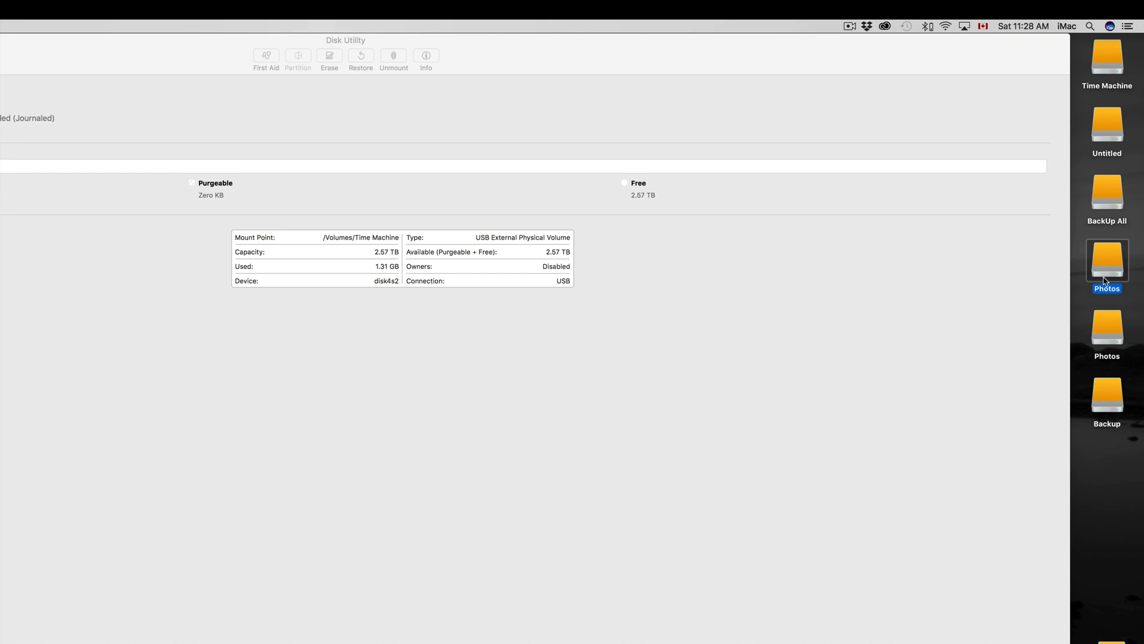
{"action": "left_click", "coordinate": [1109, 196]}
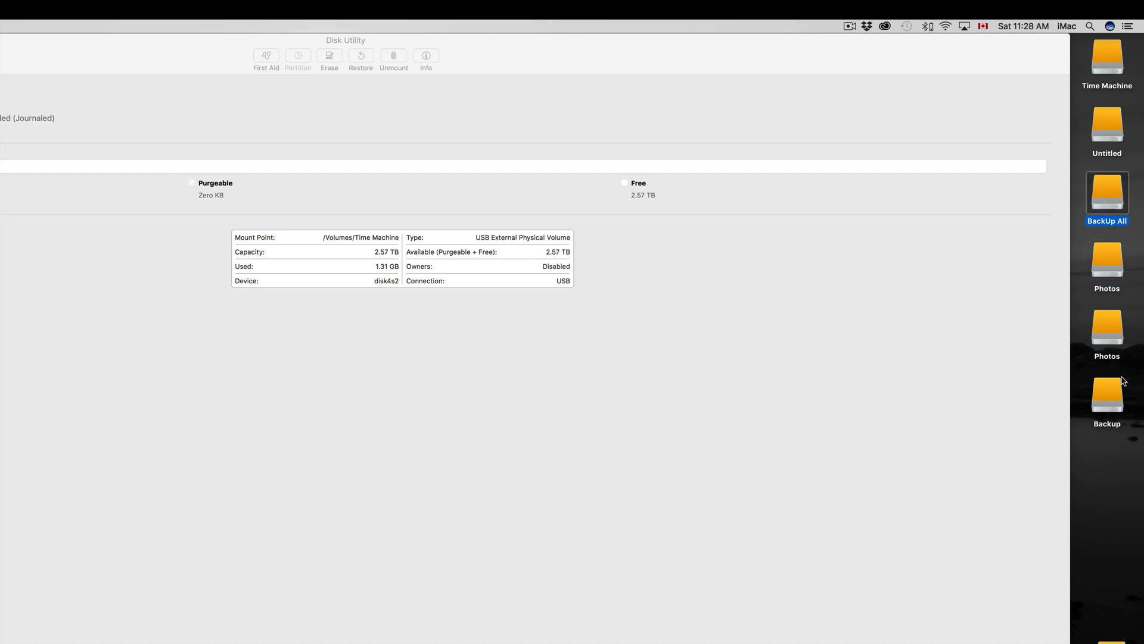
{"action": "left_click", "coordinate": [1104, 398]}
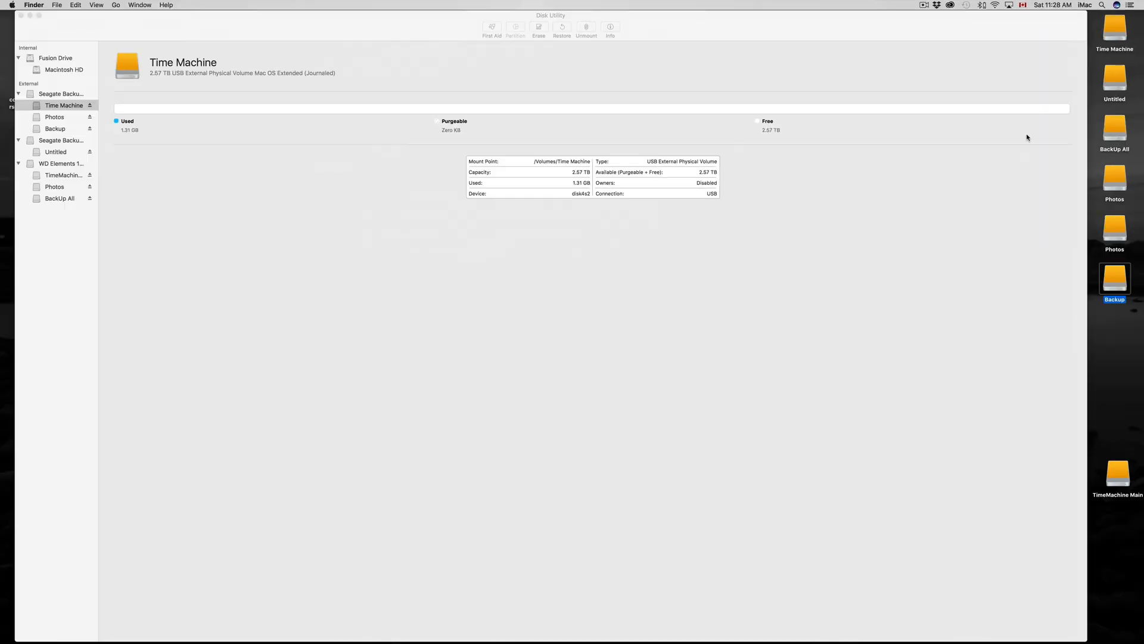
{"action": "left_click", "coordinate": [202, 31]}
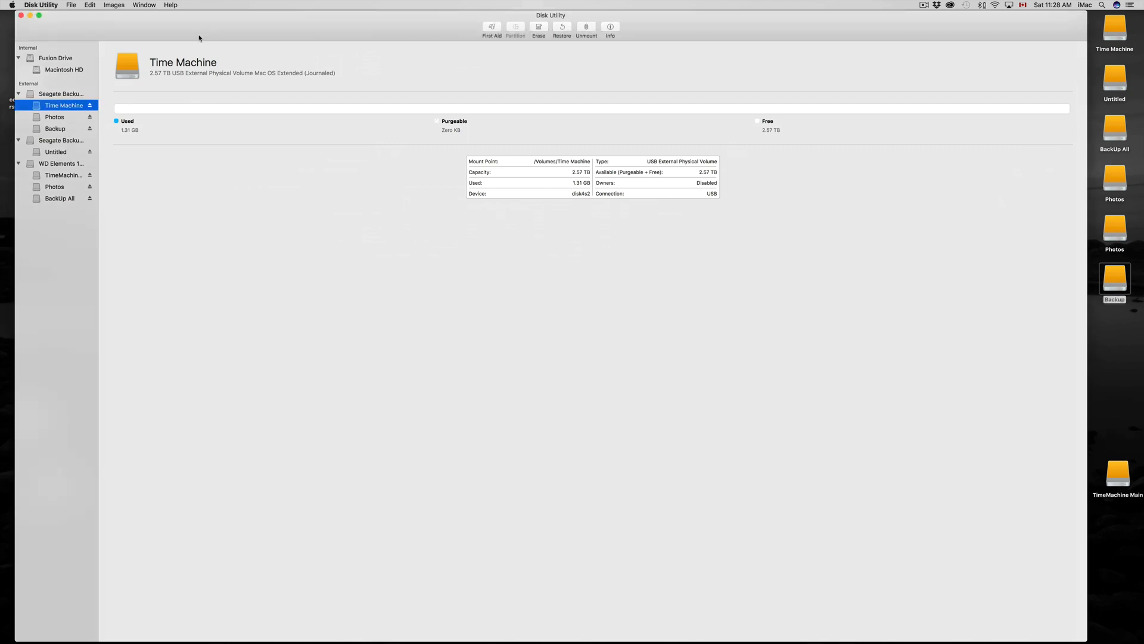
{"action": "left_click", "coordinate": [55, 119]}
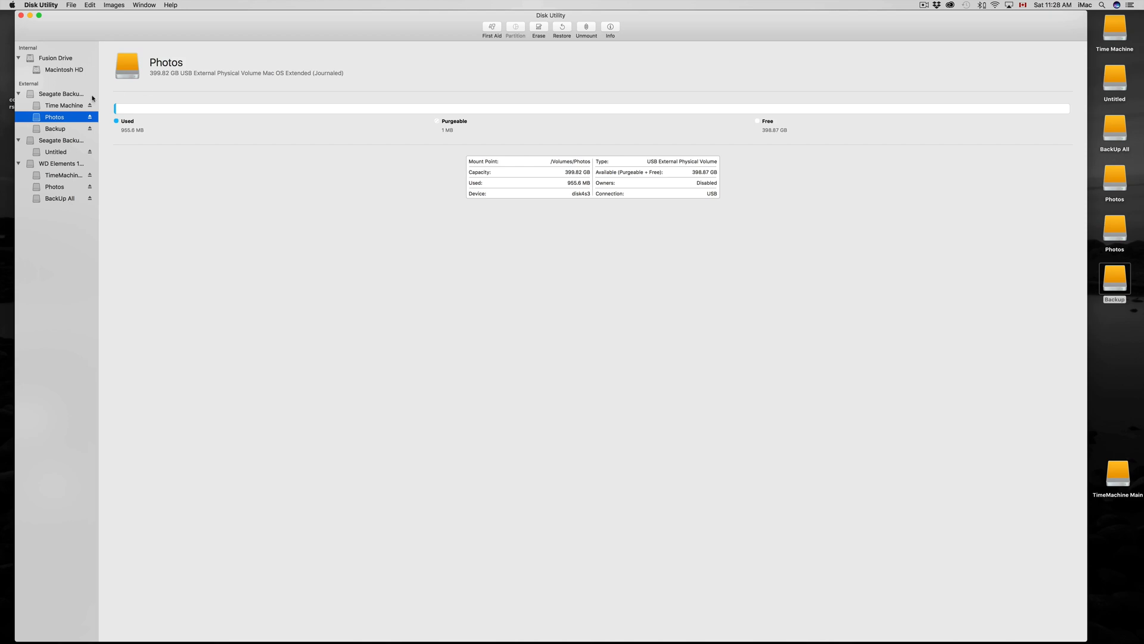
{"action": "left_click", "coordinate": [57, 128]}
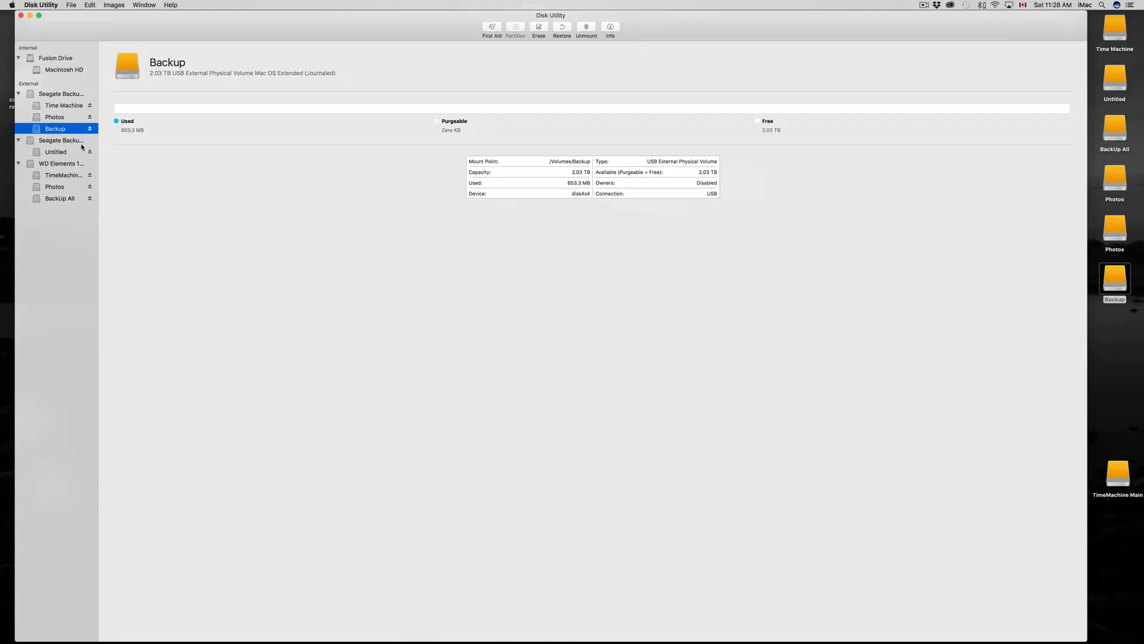
Start partitioning the second Seagate Backup+ drive, naming its first partition Time Machine with a size of 3 TB.
{"action": "left_click", "coordinate": [82, 143]}
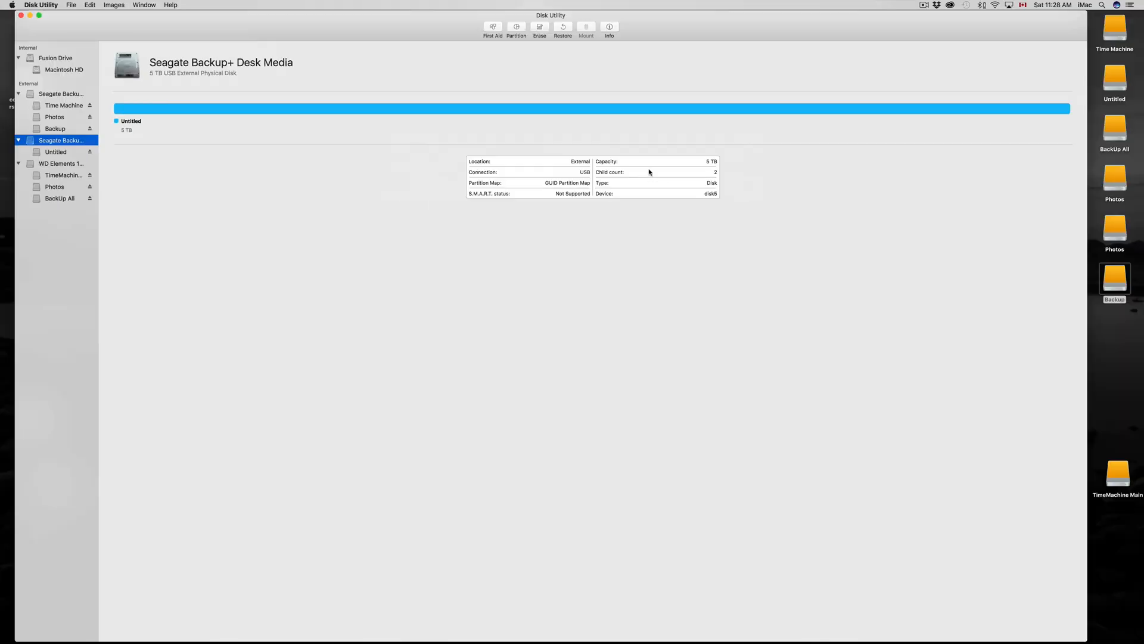
{"action": "left_click", "coordinate": [517, 26]}
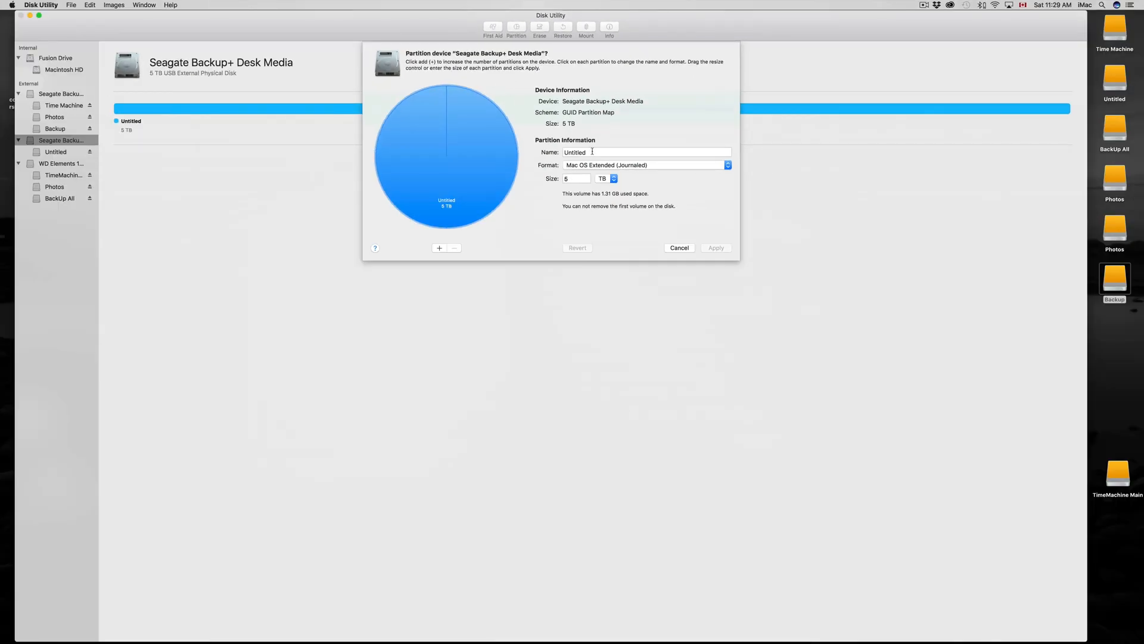
{"action": "left_click", "coordinate": [730, 376]}
{"action": "left_click_drag", "start_coordinate": [596, 152], "coordinate": [555, 150]}
{"action": "type", "text": "Time Machine"}
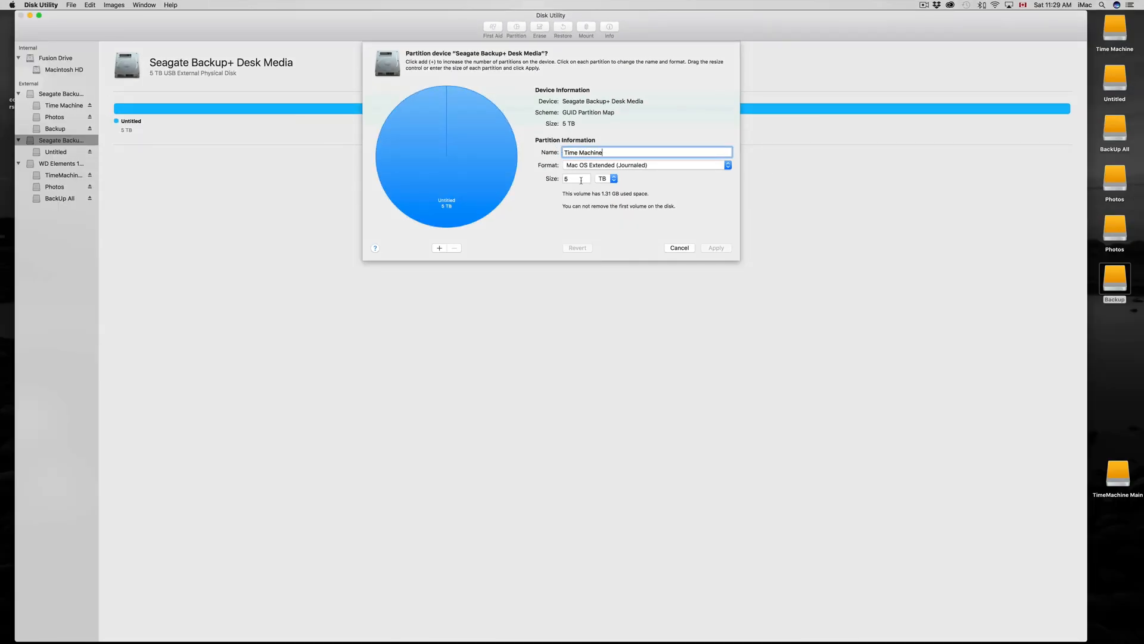
{"action": "key", "text": "Tab"}
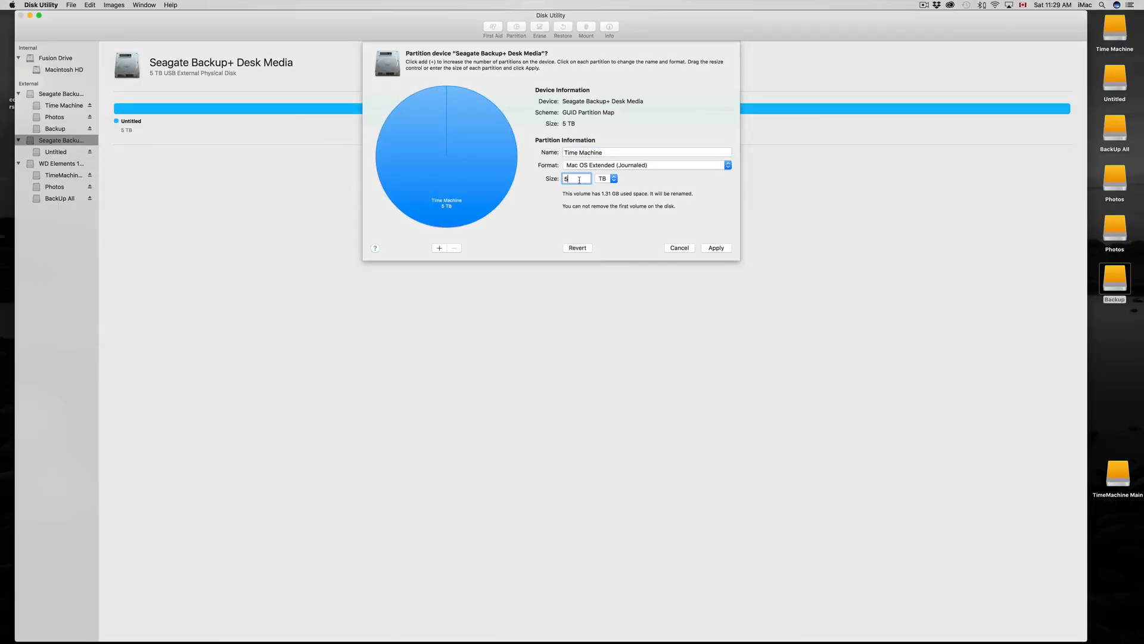
{"action": "type", "text": "3"}
Add a second partition named Photos to the second Seagate drive and set its size to 400 GB.
{"action": "left_click", "coordinate": [439, 248]}
{"action": "double_click", "coordinate": [591, 151]}
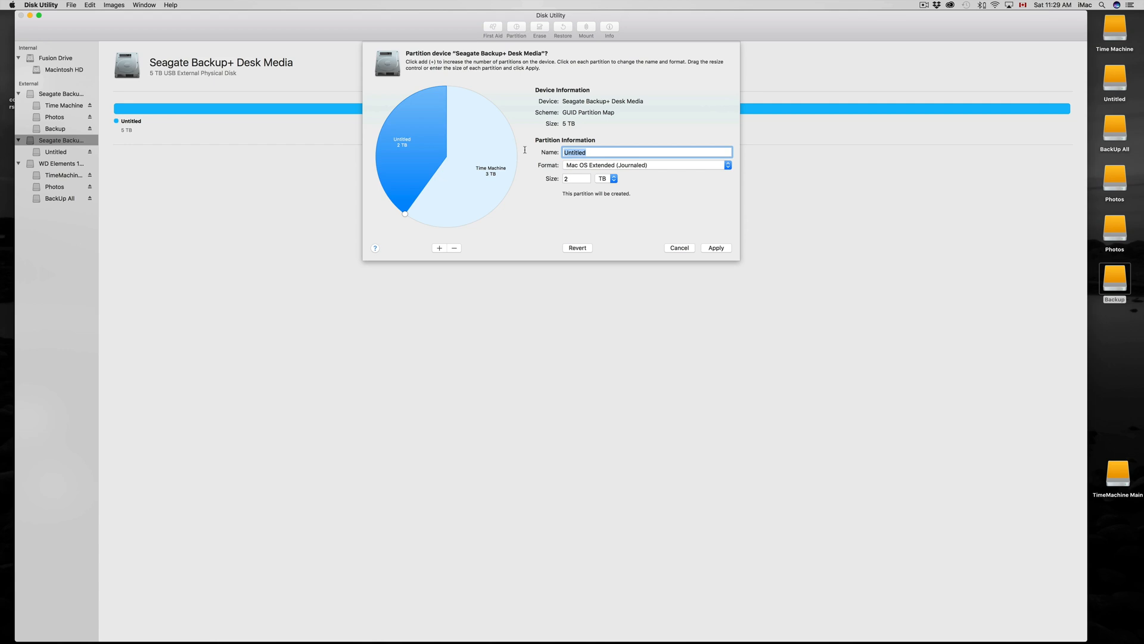
{"action": "type", "text": "O"}
{"action": "type", "text": "Photos"}
{"action": "key", "text": "Tab"}
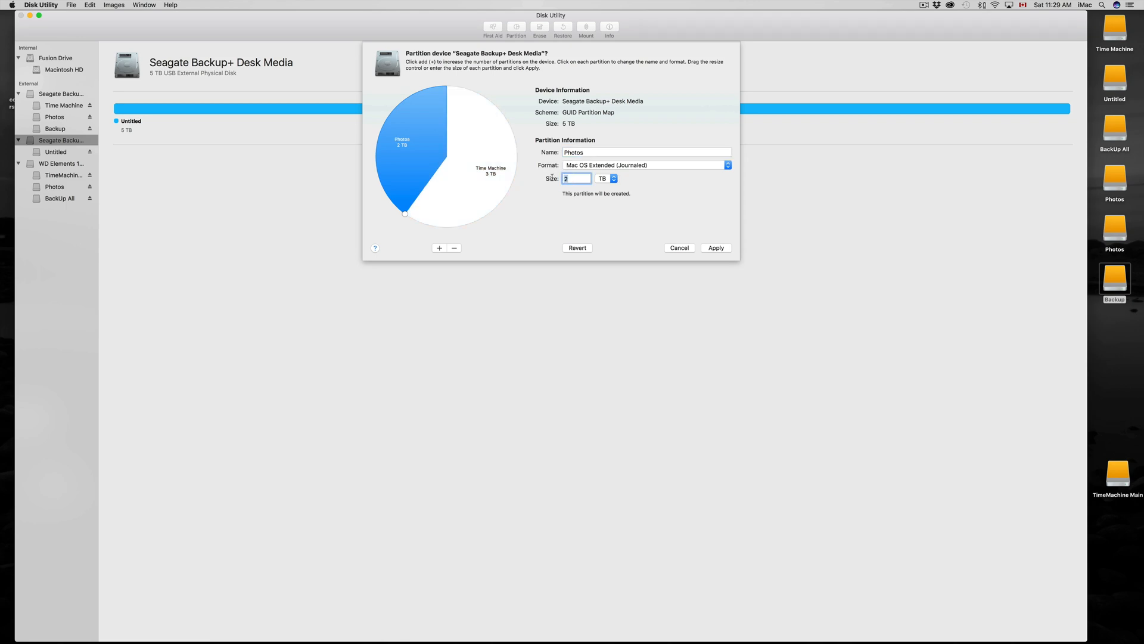
{"action": "type", "text": "400"}
{"action": "left_click", "coordinate": [613, 179]}
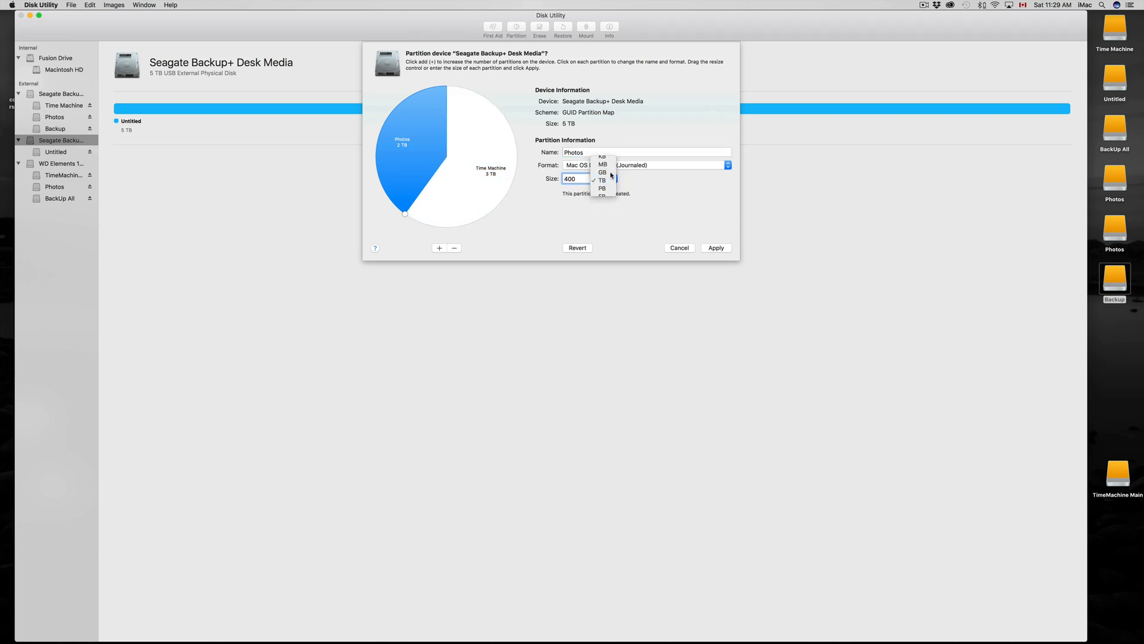
{"action": "left_click", "coordinate": [602, 172]}
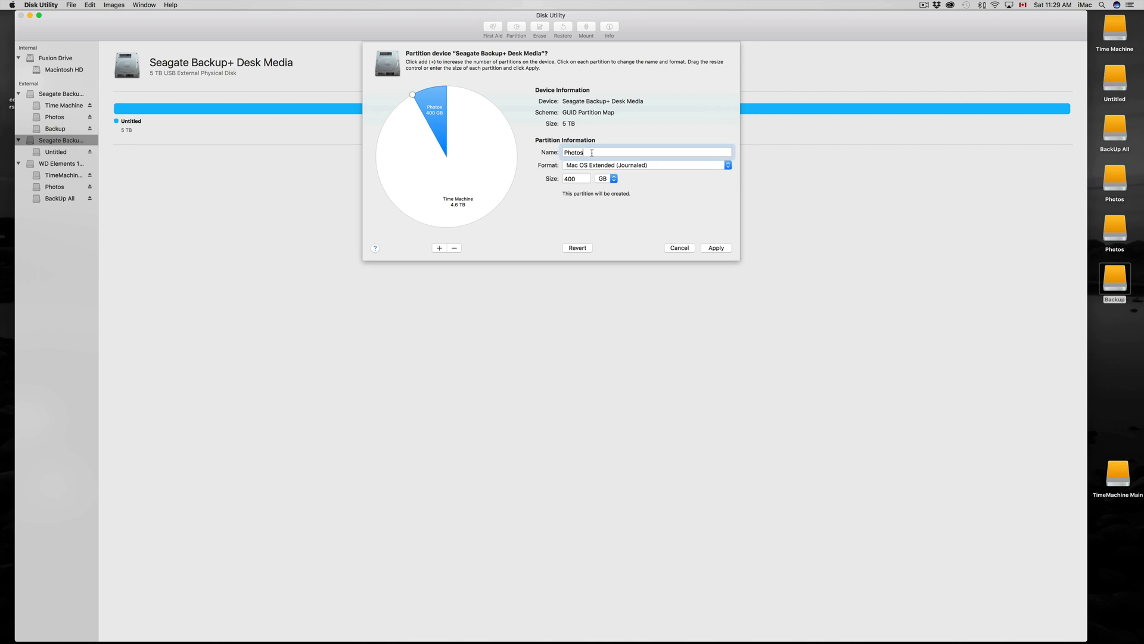
Add a third partition named Backup to the second Seagate drive.
{"action": "left_click", "coordinate": [439, 248]}
{"action": "double_click", "coordinate": [591, 152]}
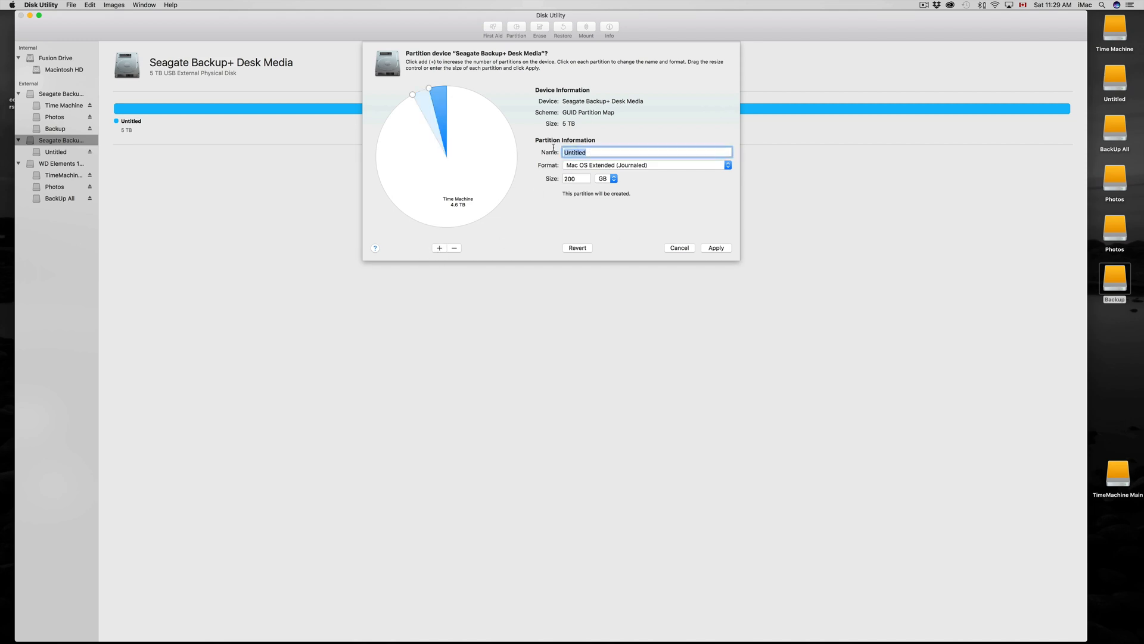
{"action": "type", "text": "Backup"}
Resize the second drive's partitions to about 2.52 TB for Time Machine, 400 GB for Photos and 2.08 TB for Backup.
{"action": "left_click", "coordinate": [412, 94]}
{"action": "left_click_drag", "start_coordinate": [412, 94], "coordinate": [445, 229]}
{"action": "left_click_drag", "start_coordinate": [428, 90], "coordinate": [424, 216]}
{"action": "left_click_drag", "start_coordinate": [415, 214], "coordinate": [414, 213]}
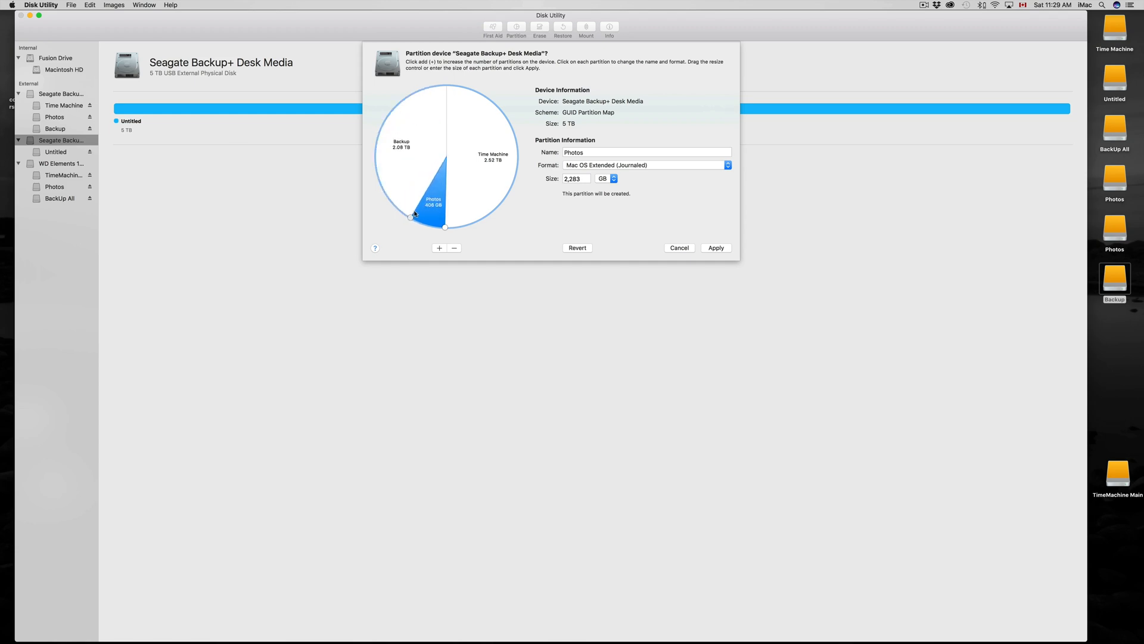
{"action": "left_click_drag", "start_coordinate": [414, 214], "coordinate": [414, 214]}
{"action": "left_click", "coordinate": [418, 171]}
{"action": "left_click", "coordinate": [480, 142]}
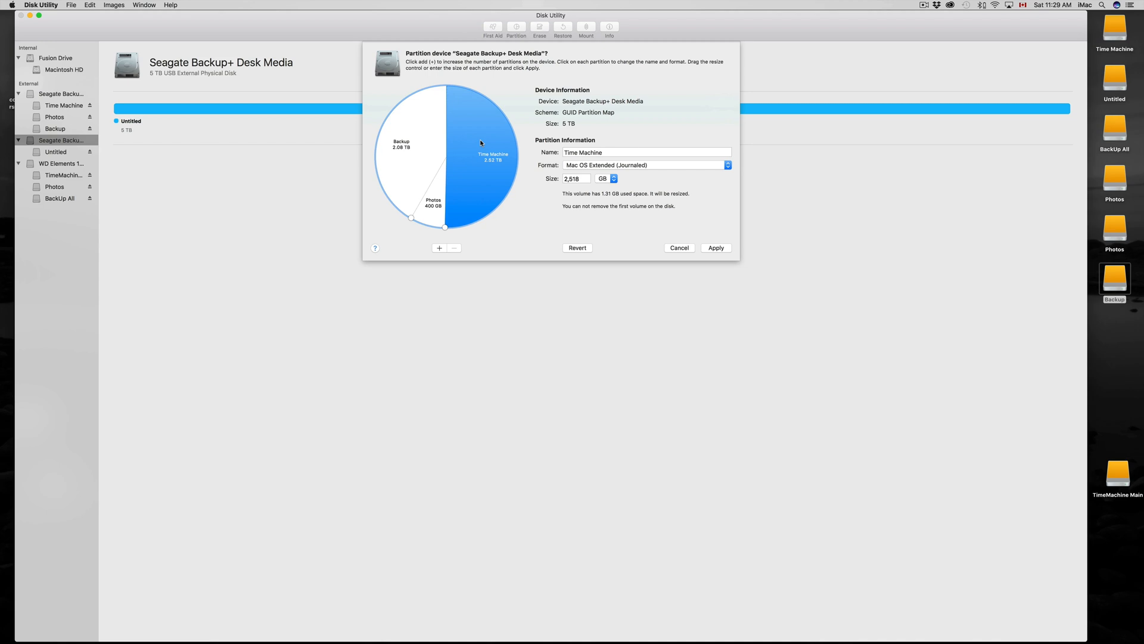
Try to apply the three-partition layout to the second Seagate drive, and check the operation details and the drive's volumes.
{"action": "left_click", "coordinate": [720, 251]}
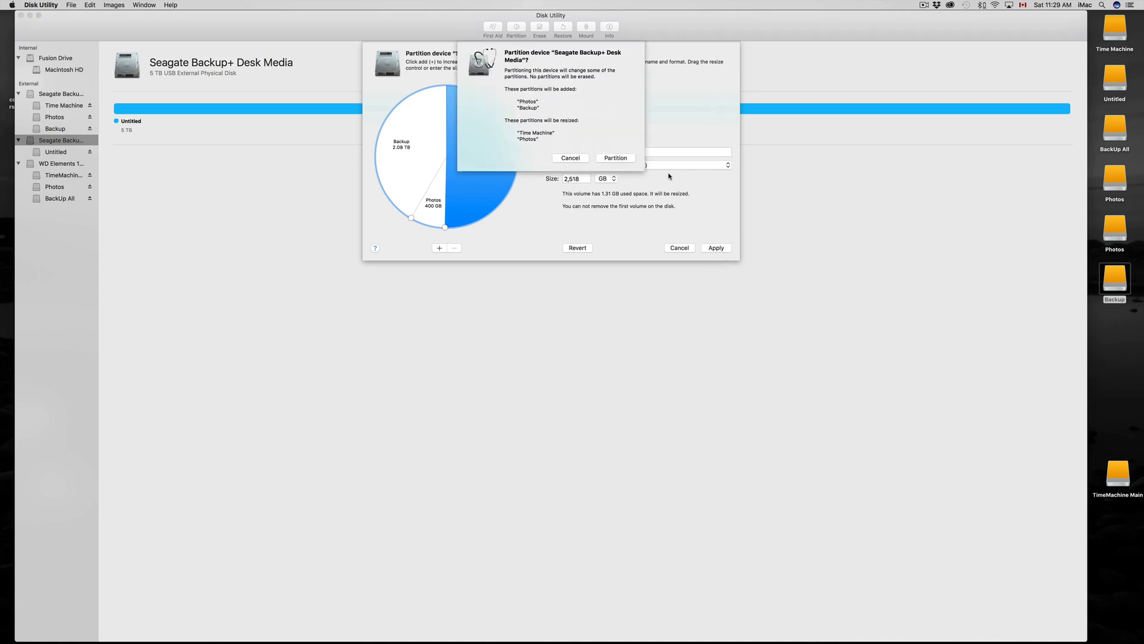
{"action": "left_click", "coordinate": [617, 158]}
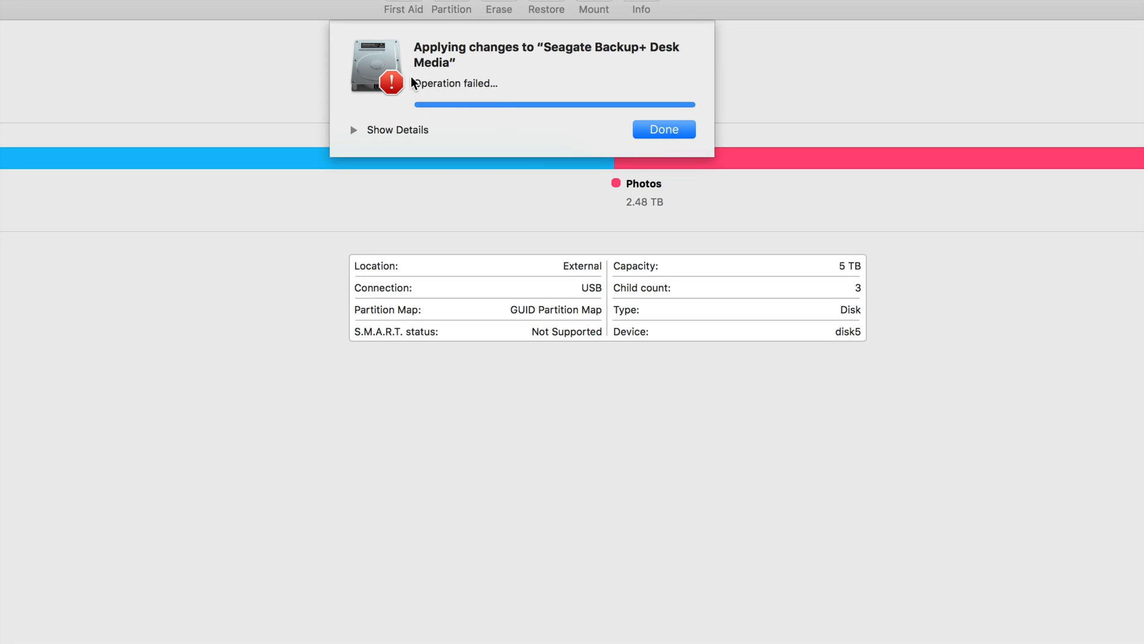
{"action": "left_click", "coordinate": [354, 130]}
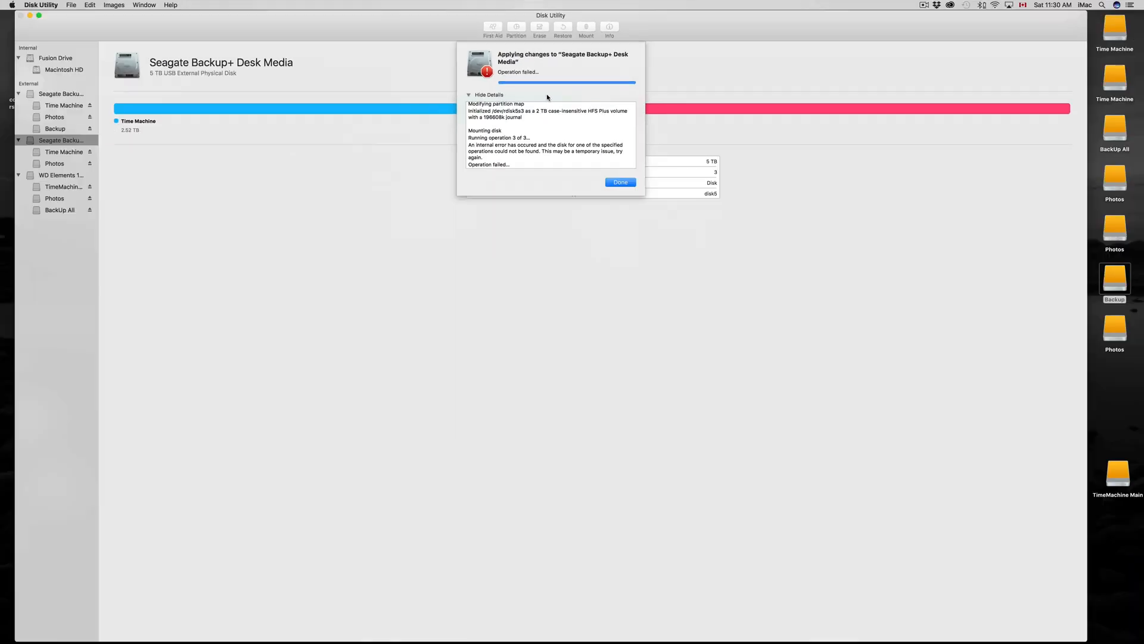
{"action": "mouse_move", "coordinate": [414, 637]}
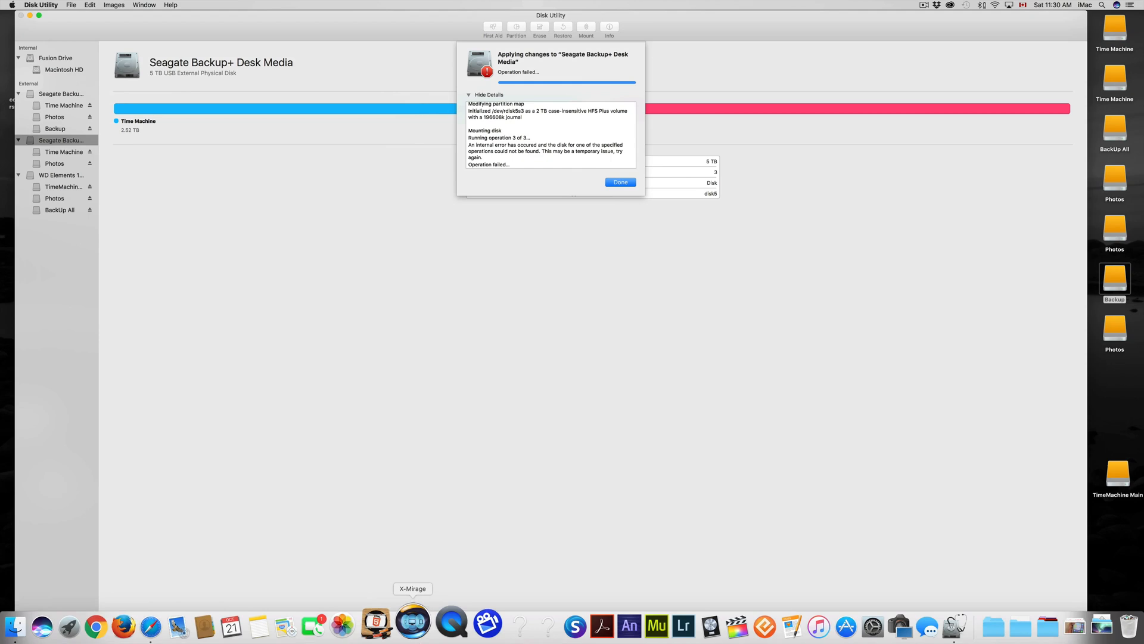
{"action": "left_click", "coordinate": [620, 182]}
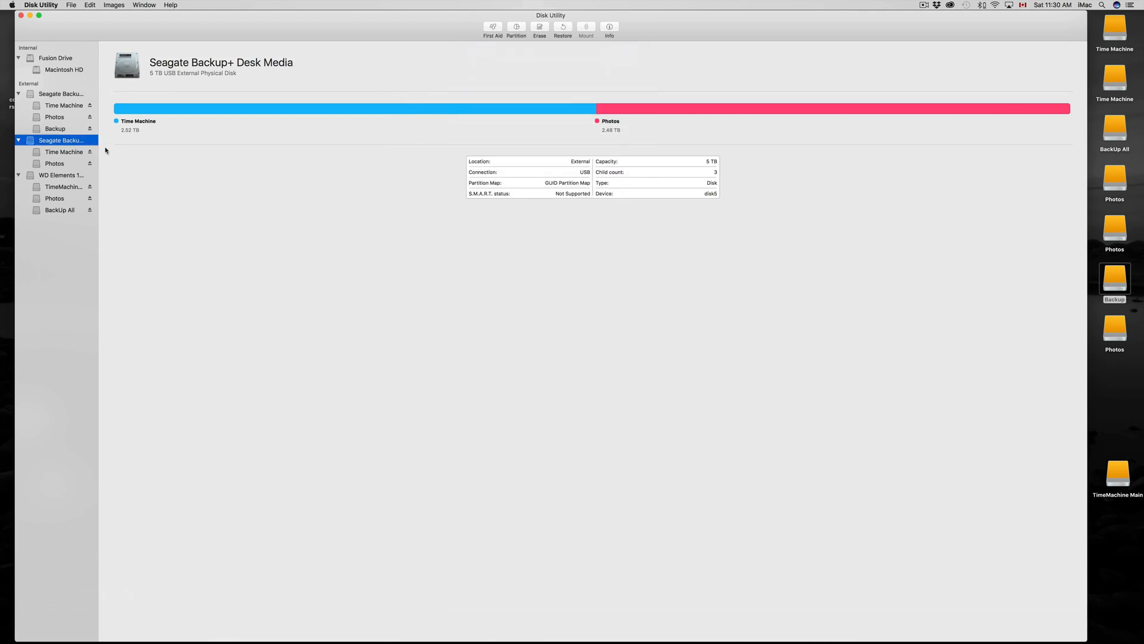
{"action": "left_click", "coordinate": [59, 152]}
{"action": "left_click", "coordinate": [59, 163]}
{"action": "left_click", "coordinate": [61, 153]}
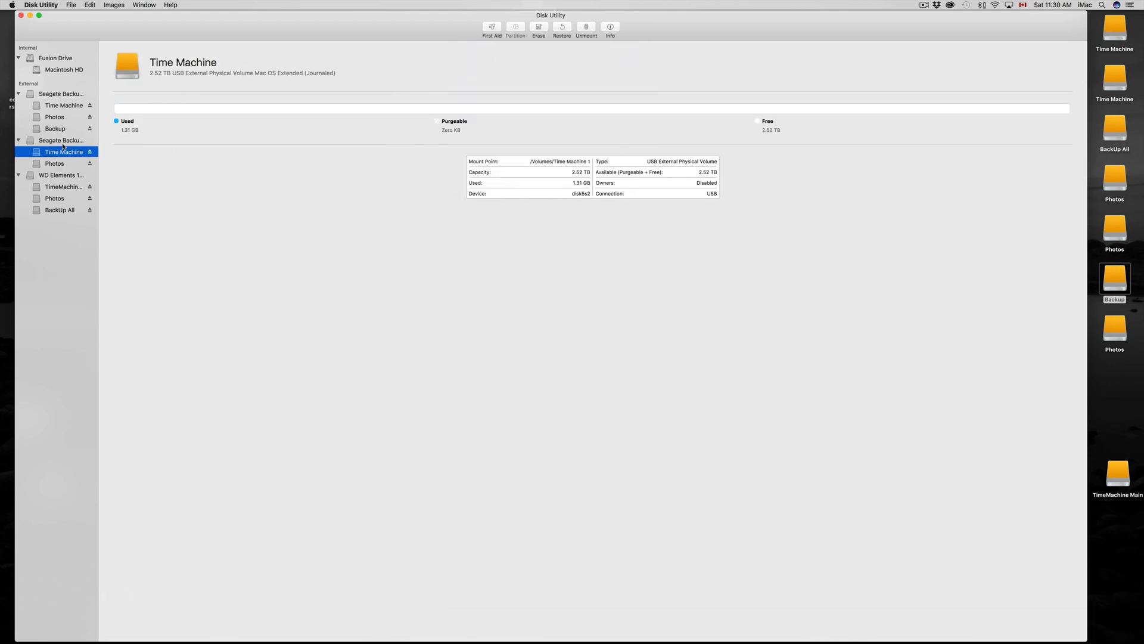
Erase the whole second Seagate drive as Untitled, using Mac OS Extended (Journaled) format and the GUID Partition Map scheme.
{"action": "left_click", "coordinate": [63, 143]}
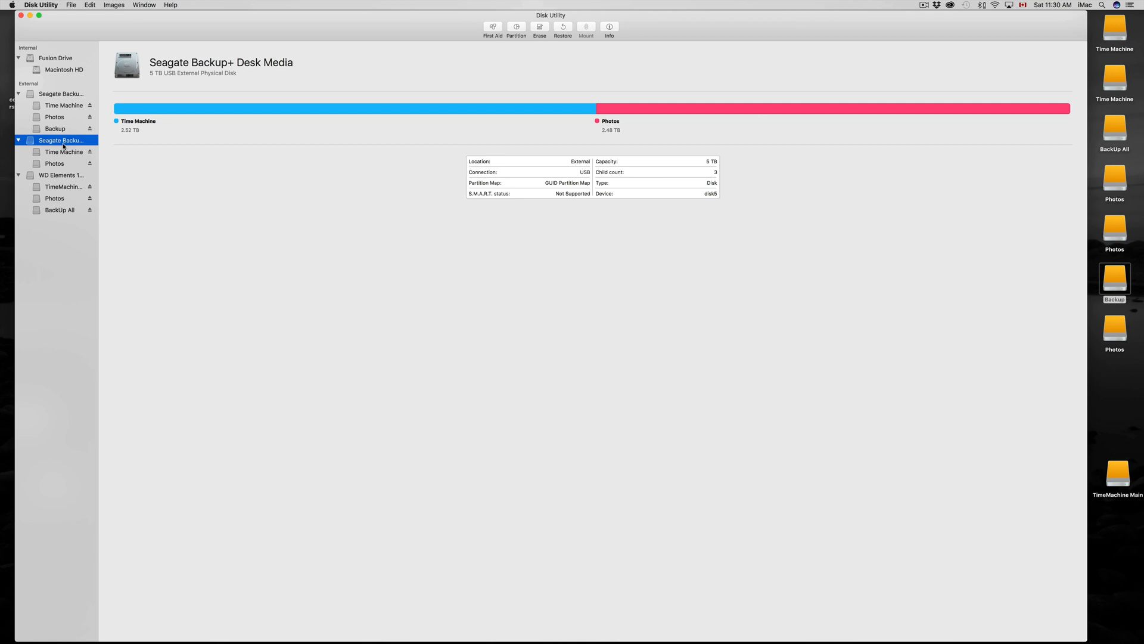
{"action": "left_click", "coordinate": [540, 29]}
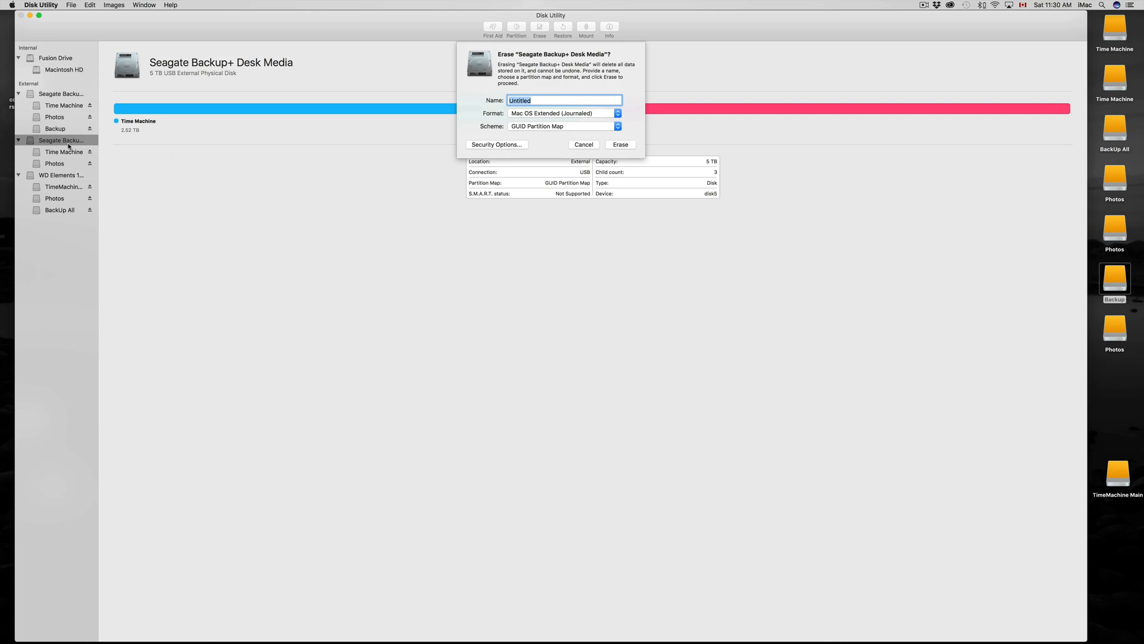
{"action": "left_click", "coordinate": [621, 145]}
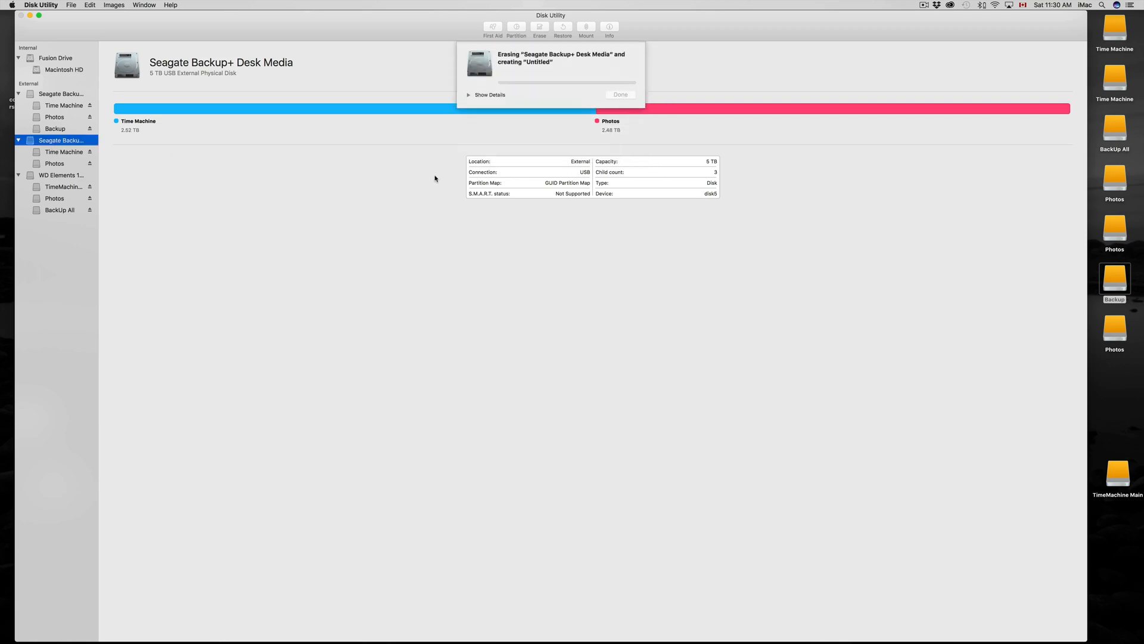
{"action": "left_click", "coordinate": [620, 94]}
{"action": "left_click", "coordinate": [540, 29]}
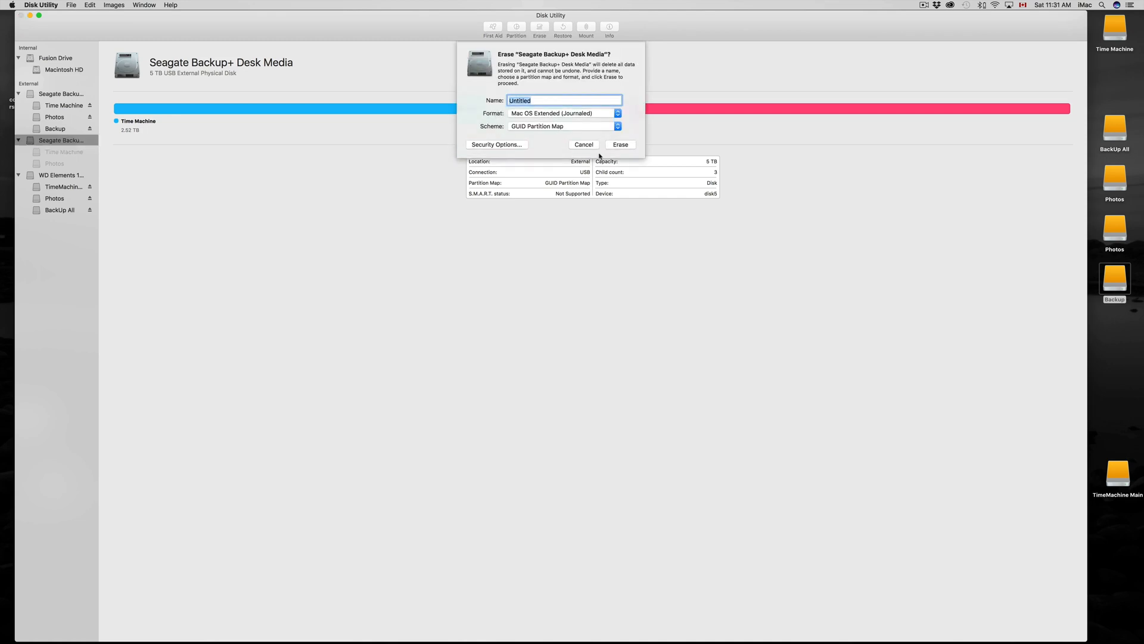
{"action": "left_click", "coordinate": [621, 146]}
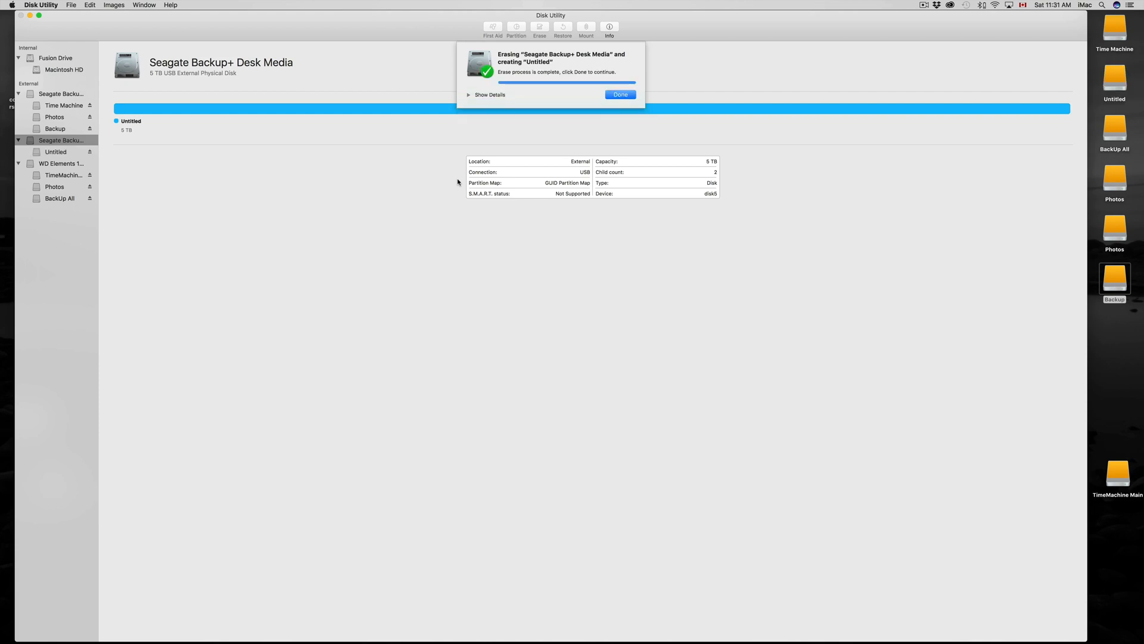
{"action": "left_click", "coordinate": [618, 95]}
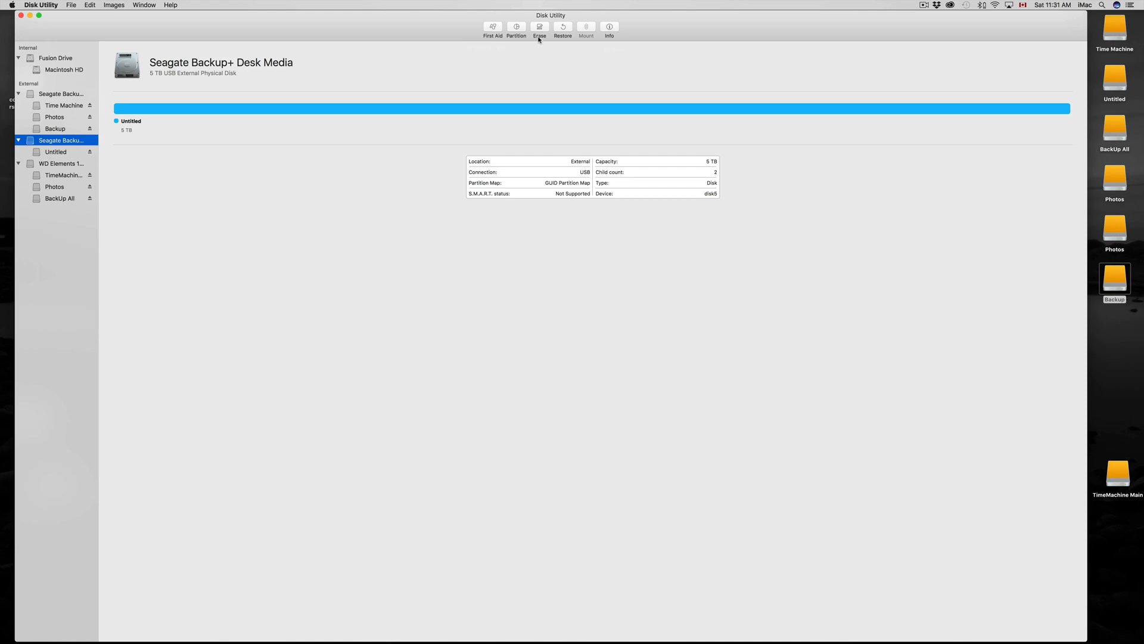
Start partitioning the erased second Seagate drive, setting the first partition to 3 TB and naming it Time Machine.
{"action": "left_click", "coordinate": [517, 28]}
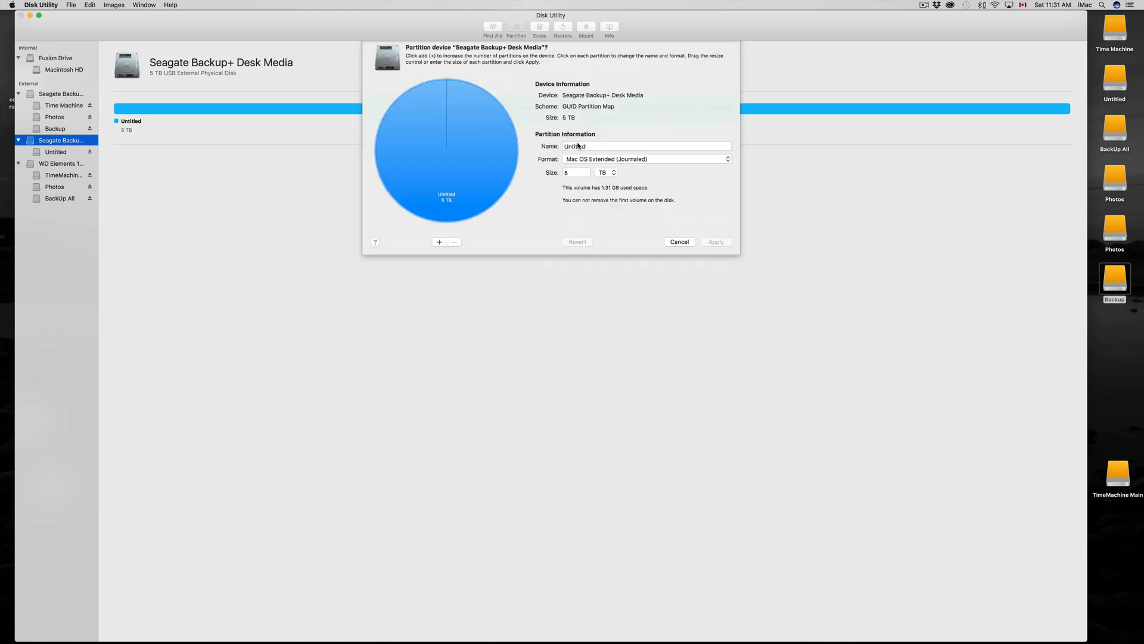
{"action": "left_click", "coordinate": [585, 180]}
{"action": "key", "text": "BackSpace"}
{"action": "type", "text": "3"}
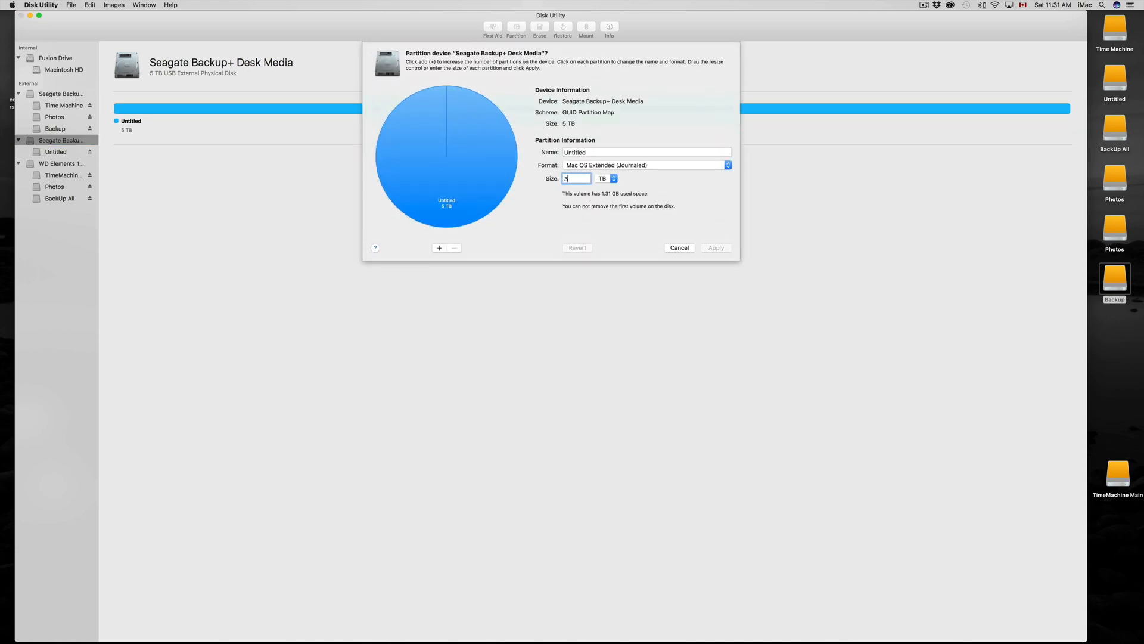
{"action": "double_click", "coordinate": [598, 154]}
{"action": "type", "text": "Rim"}
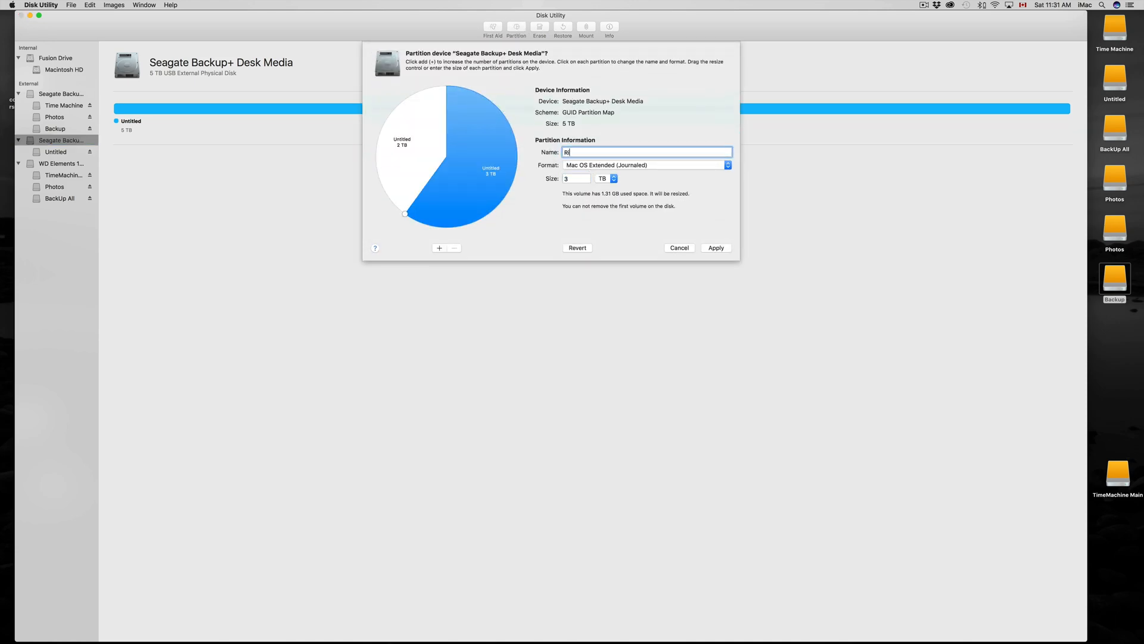
{"action": "key", "text": "BackSpace"}
{"action": "key", "text": "BackSpace"}
{"action": "key", "text": "BackSpace"}
{"action": "type", "text": "Time Machine"}
{"action": "left_click", "coordinate": [584, 180]}
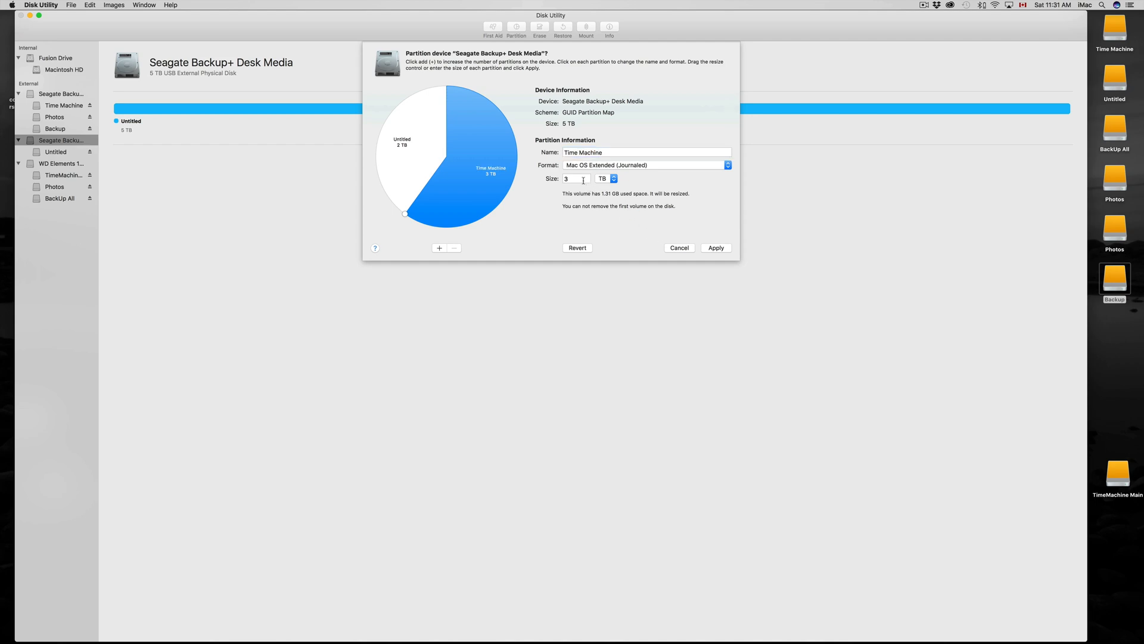
Split the Time Machine partition to add a 1.5 TB partition and name the new one Backup.
{"action": "left_click", "coordinate": [439, 248]}
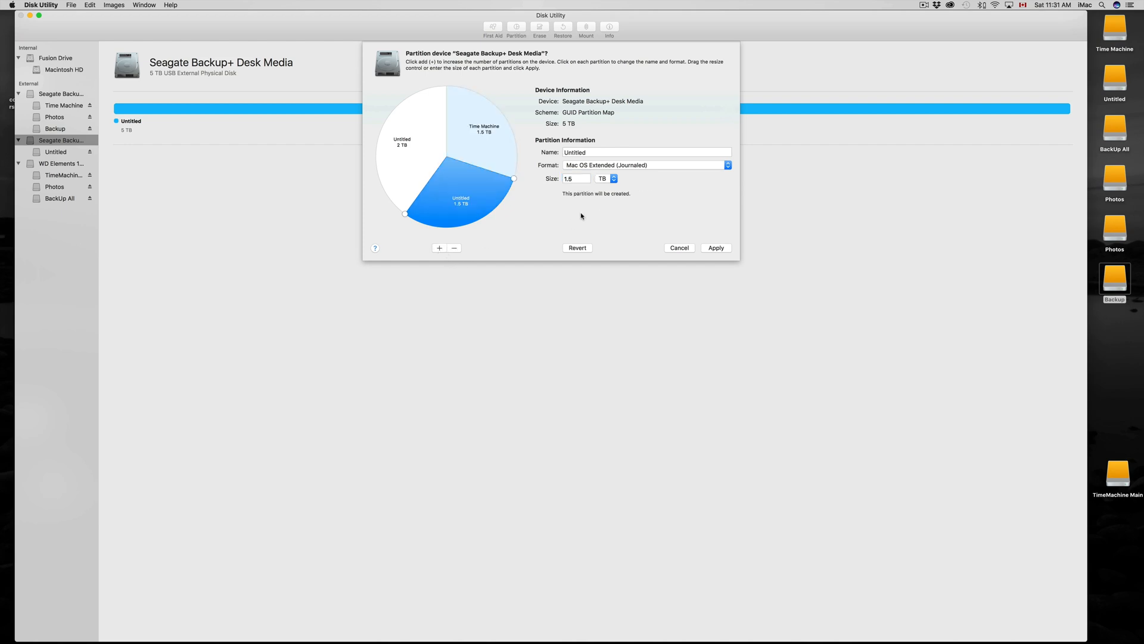
{"action": "left_click", "coordinate": [611, 151]}
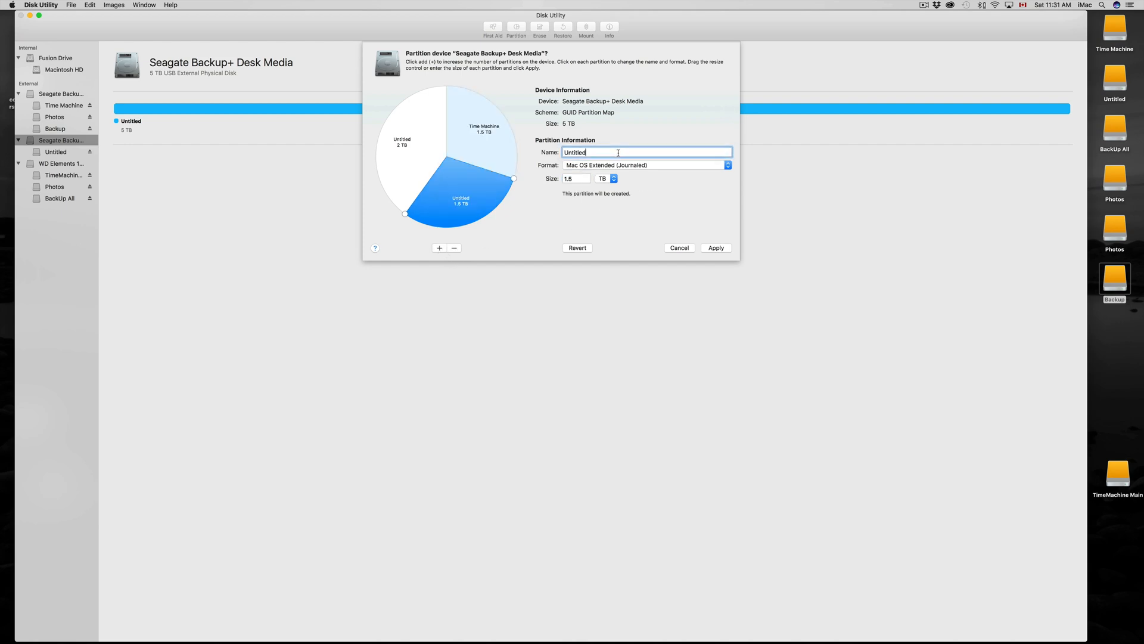
{"action": "double_click", "coordinate": [580, 152]}
{"action": "left_click", "coordinate": [459, 143]}
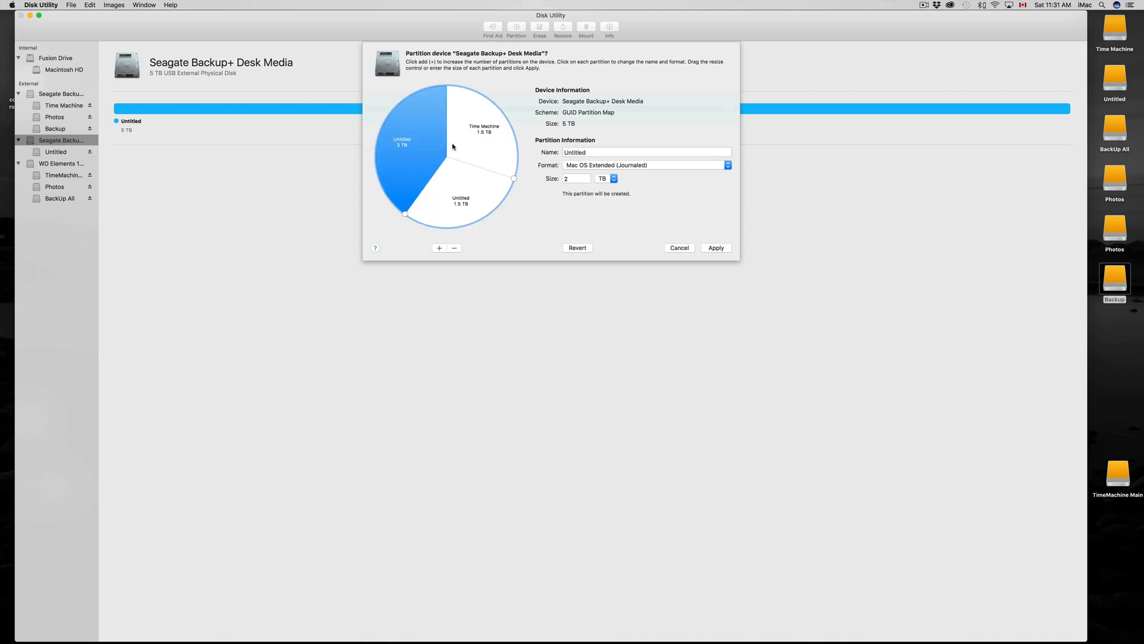
{"action": "left_click", "coordinate": [469, 188]}
{"action": "double_click", "coordinate": [591, 153]}
{"action": "type", "text": "BAck"}
{"action": "key", "text": "BackSpace"}
{"action": "key", "text": "BackSpace"}
{"action": "key", "text": "BackSpace"}
{"action": "type", "text": "a"}
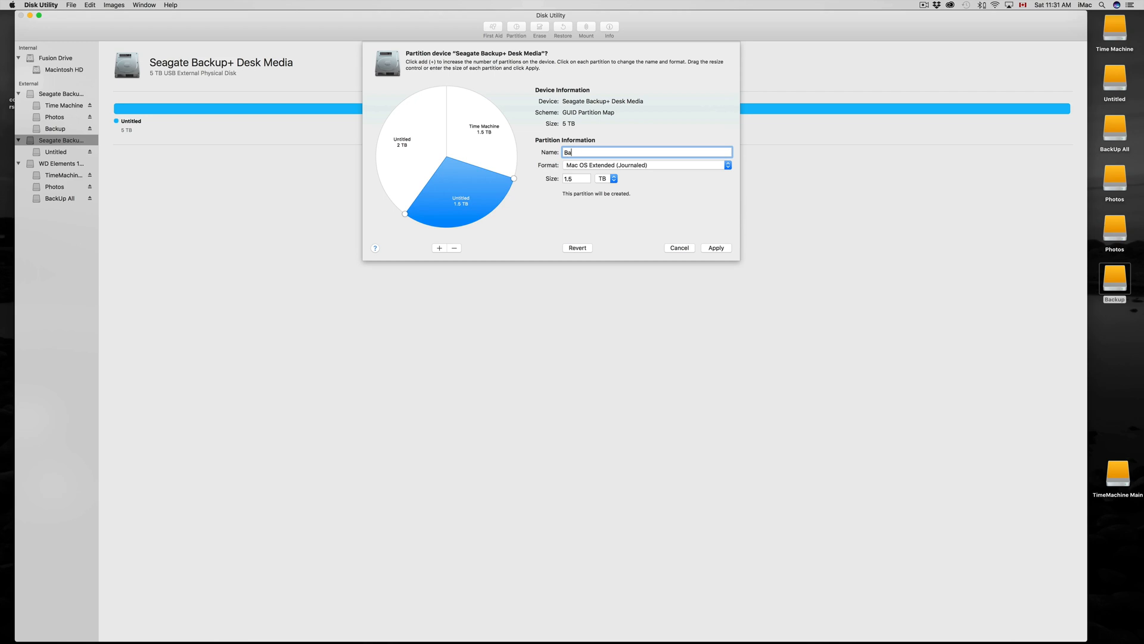
{"action": "type", "text": "ckup"}
Name the remaining untitled 2 TB partition Photos and shrink it to about 400 GB in favour of Backup.
{"action": "left_click", "coordinate": [427, 166]}
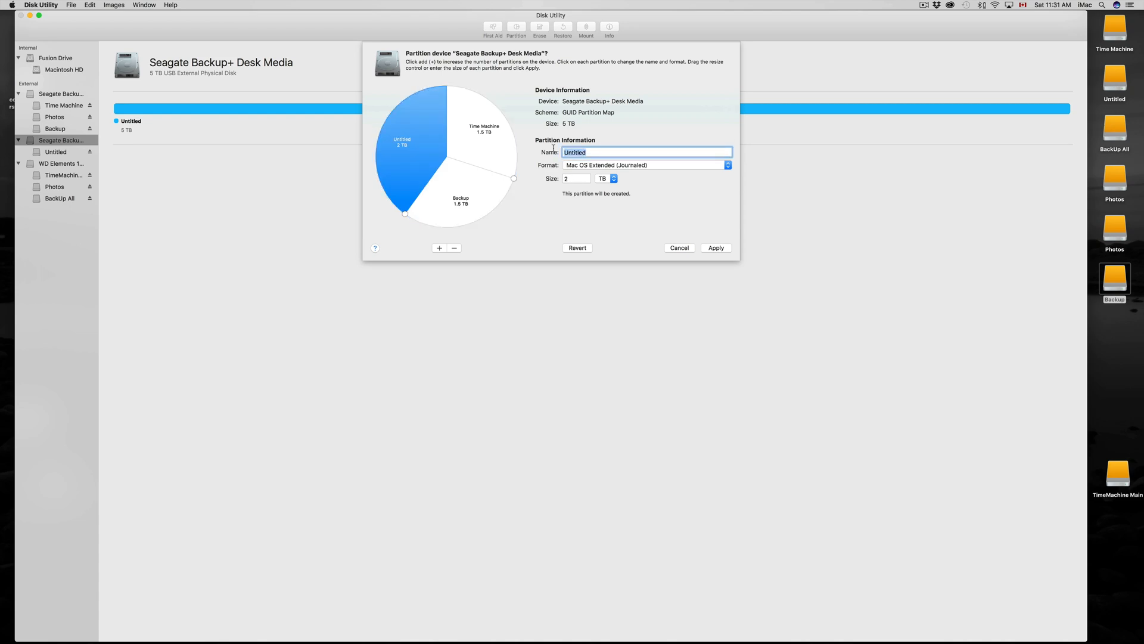
{"action": "type", "text": "Photos"}
{"action": "left_click", "coordinate": [502, 178]}
{"action": "left_click_drag", "start_coordinate": [404, 214], "coordinate": [412, 94]}
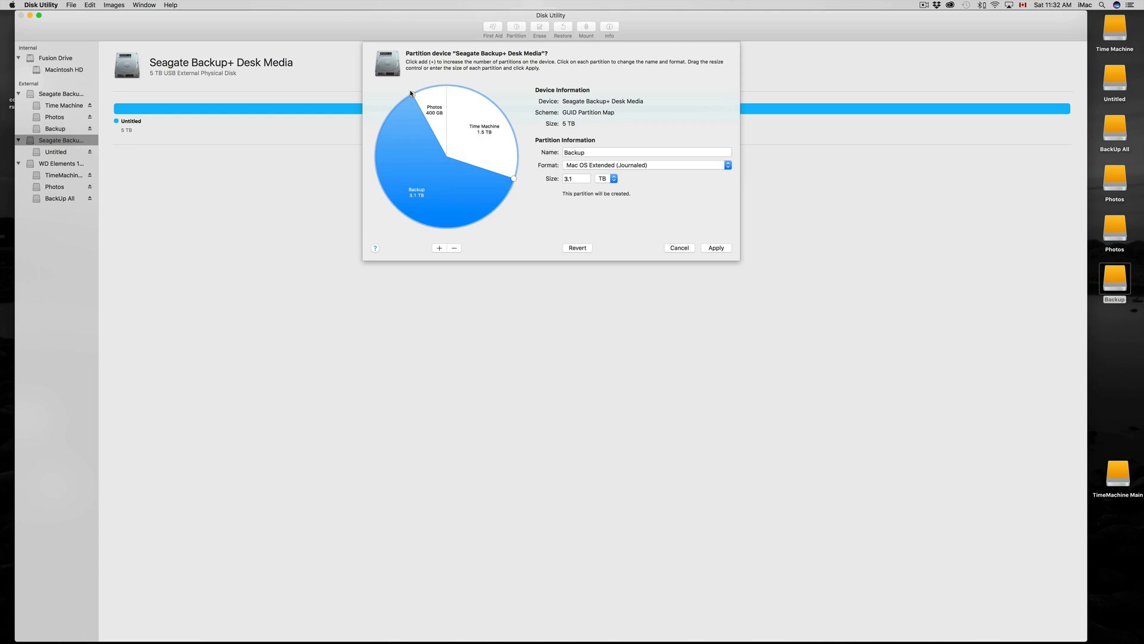
Enlarge the Time Machine partition to about 3 TB, leaving about 1.6 TB for Backup, and review each partition.
{"action": "left_click", "coordinate": [505, 140]}
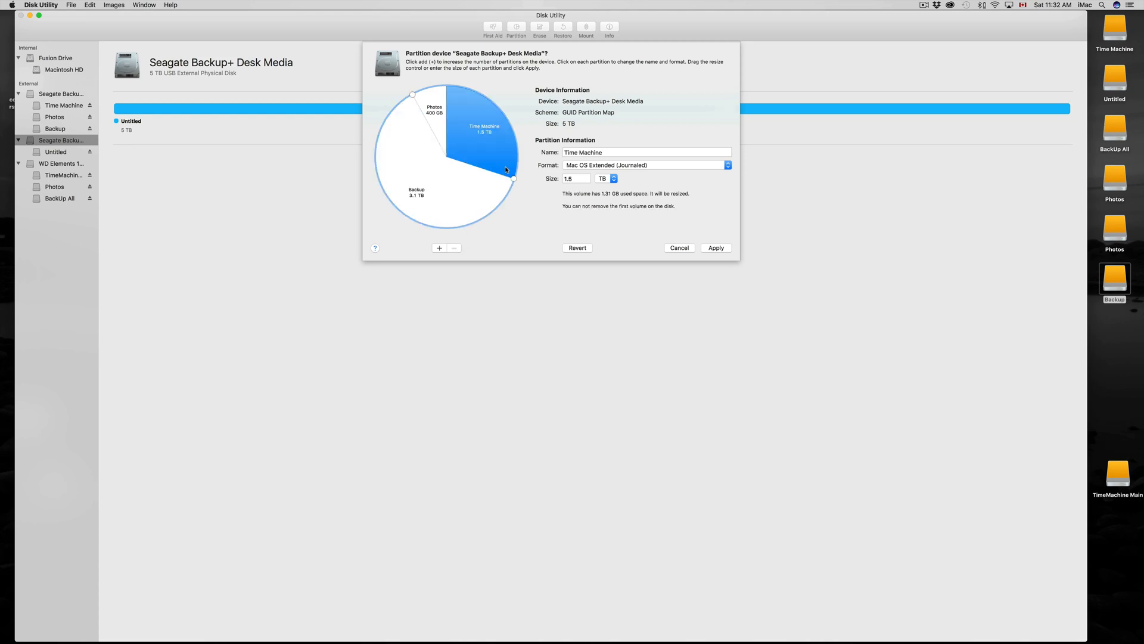
{"action": "left_click", "coordinate": [475, 203]}
{"action": "left_click", "coordinate": [498, 139]}
{"action": "left_click_drag", "start_coordinate": [513, 179], "coordinate": [401, 222]}
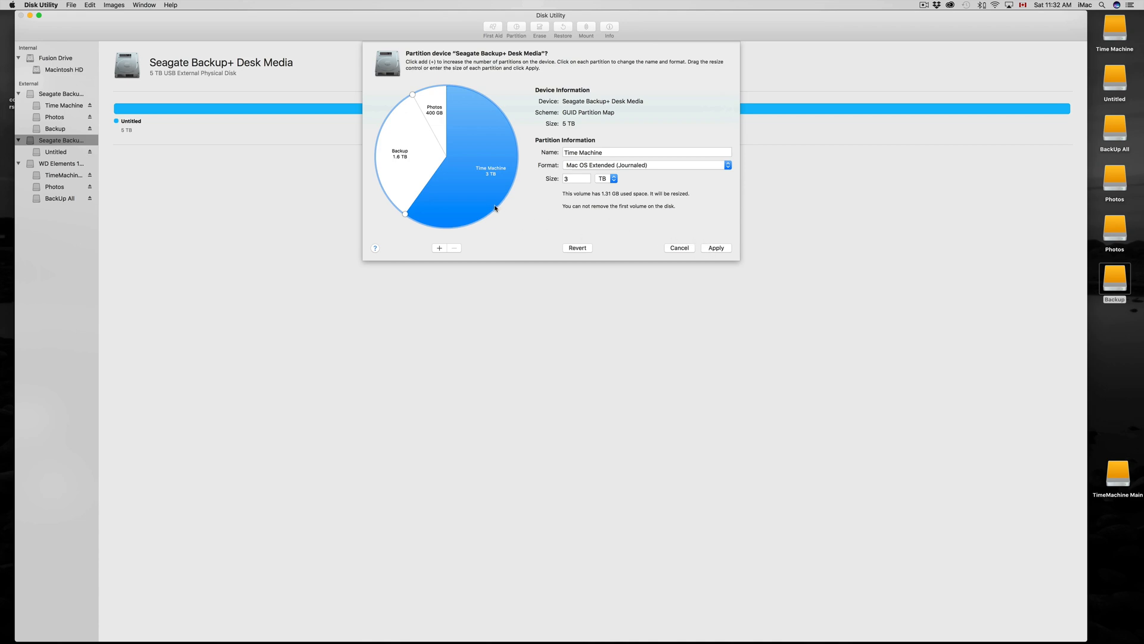
{"action": "left_click", "coordinate": [435, 116]}
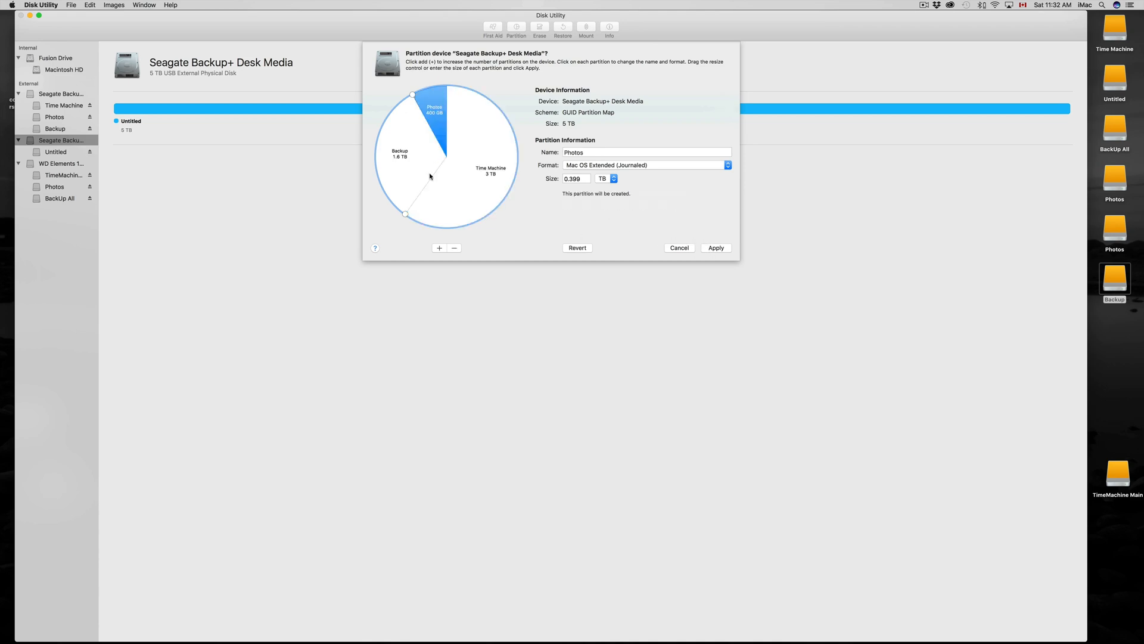
{"action": "left_click", "coordinate": [422, 172]}
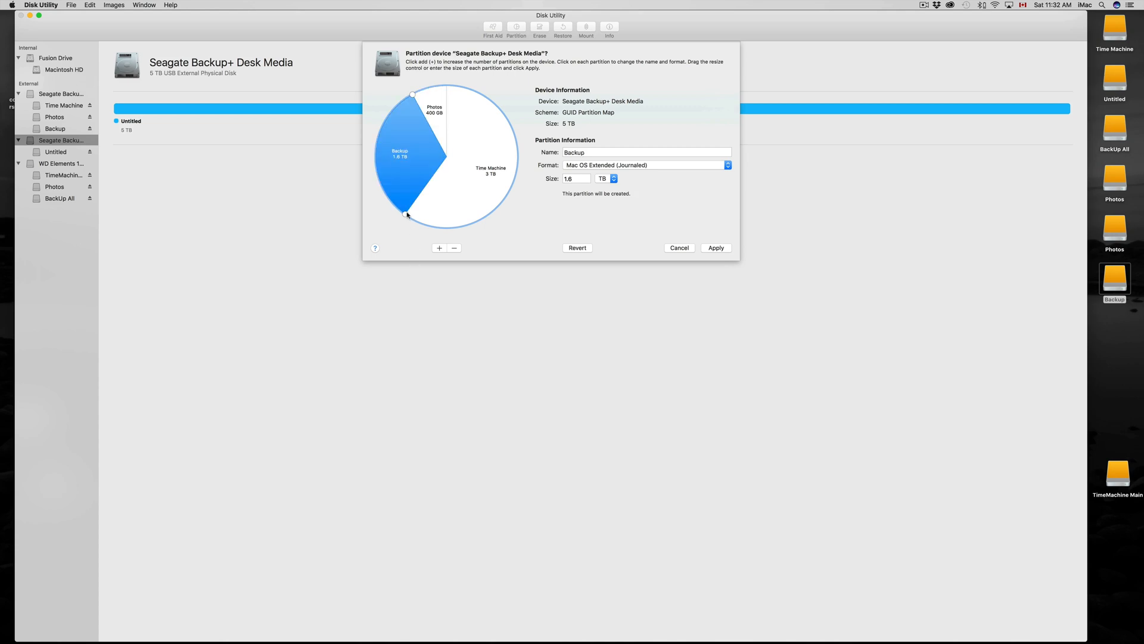
{"action": "mouse_move", "coordinate": [405, 215]}
{"action": "left_mouse_down"}
{"action": "mouse_move", "coordinate": [460, 227]}
{"action": "mouse_move", "coordinate": [506, 183]}
{"action": "mouse_move", "coordinate": [499, 202]}
{"action": "mouse_move", "coordinate": [460, 227]}
{"action": "mouse_move", "coordinate": [398, 227]}
{"action": "left_mouse_up"}
{"action": "left_click", "coordinate": [434, 109]}
{"action": "left_click", "coordinate": [469, 111]}
{"action": "left_click", "coordinate": [420, 159]}
Apply the new partition layout to the second Seagate drive, showing the operation details while it runs.
{"action": "left_click", "coordinate": [716, 248]}
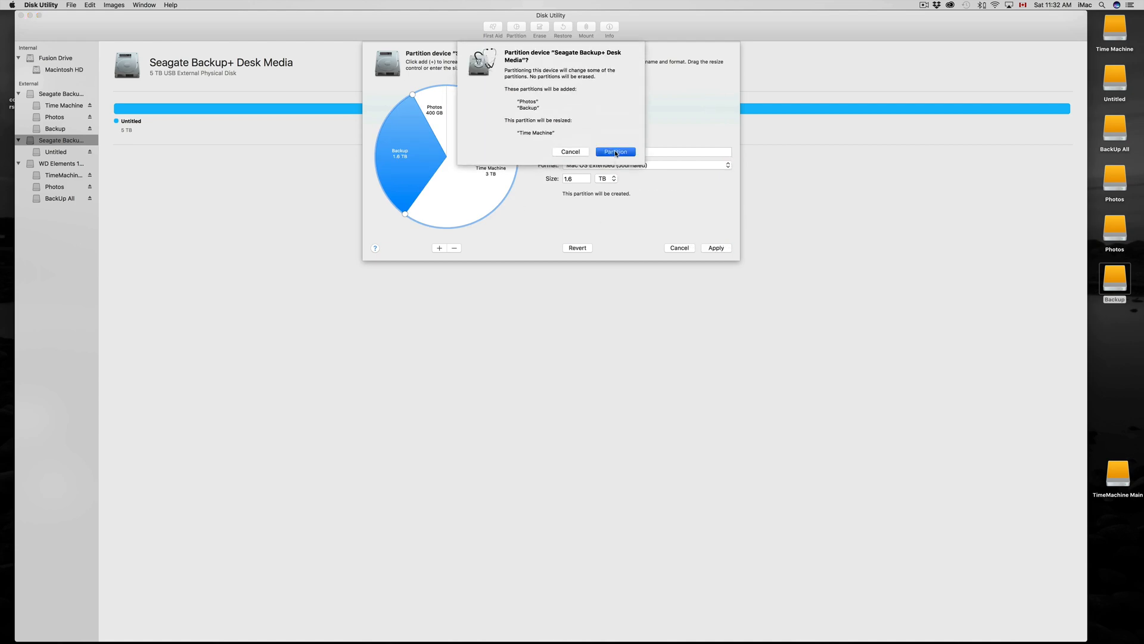
{"action": "left_click", "coordinate": [615, 152]}
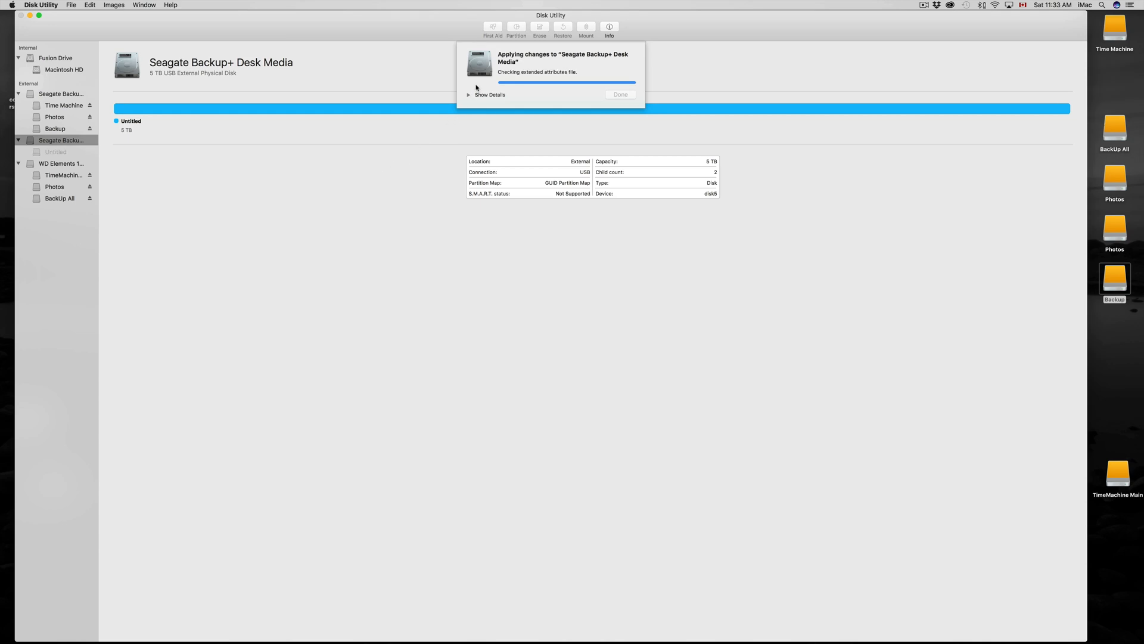
{"action": "left_click", "coordinate": [469, 95]}
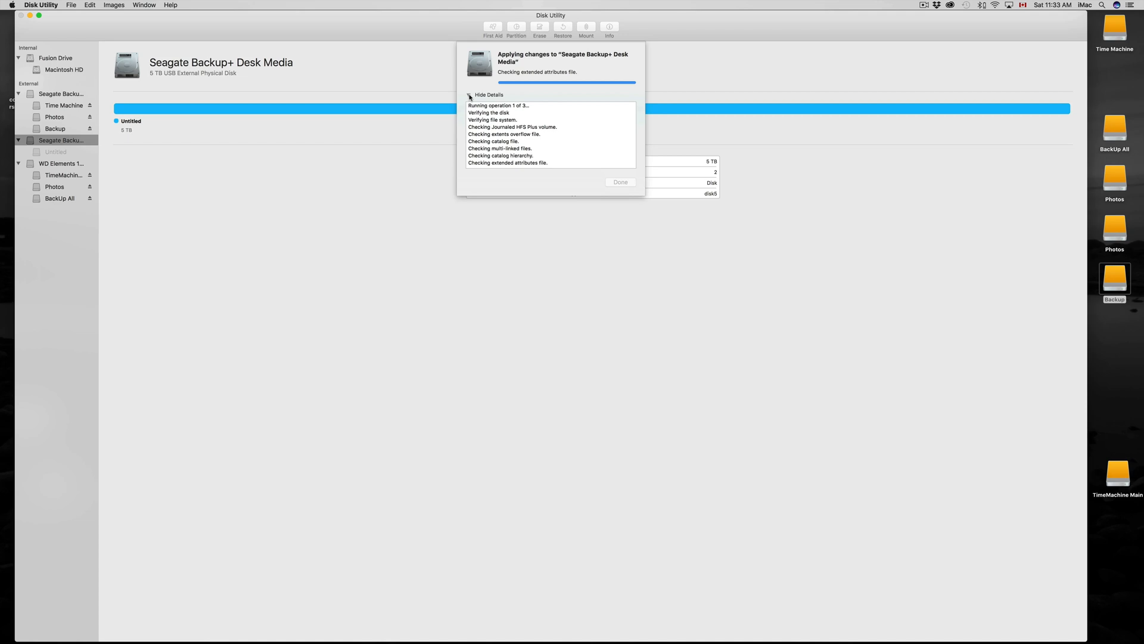
{"action": "left_click", "coordinate": [966, 4]}
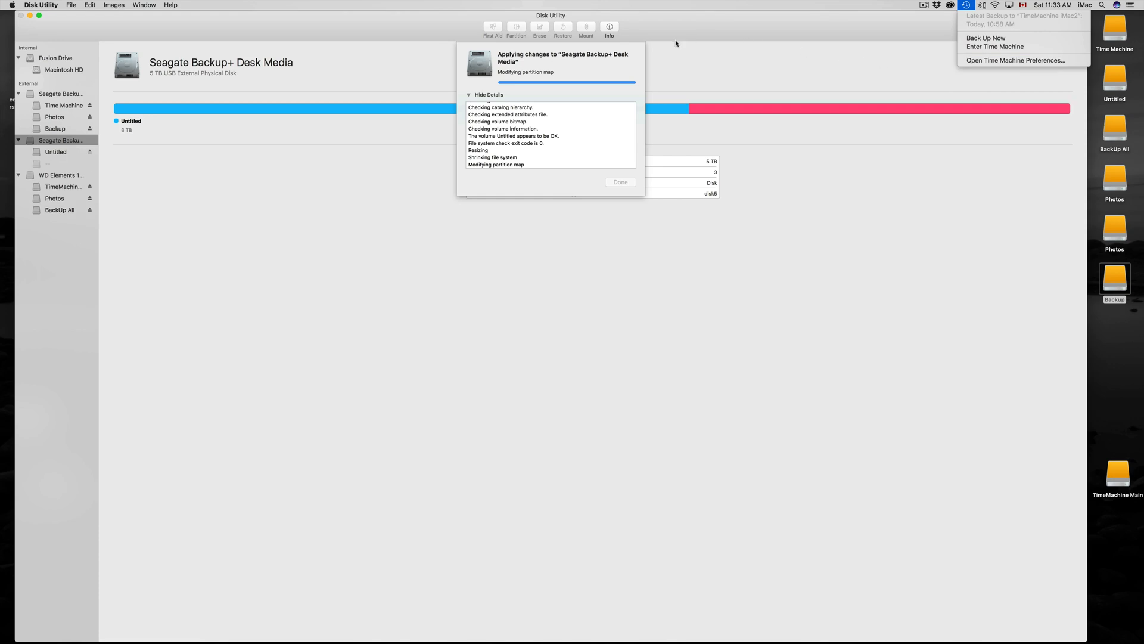
{"action": "left_click", "coordinate": [663, 29]}
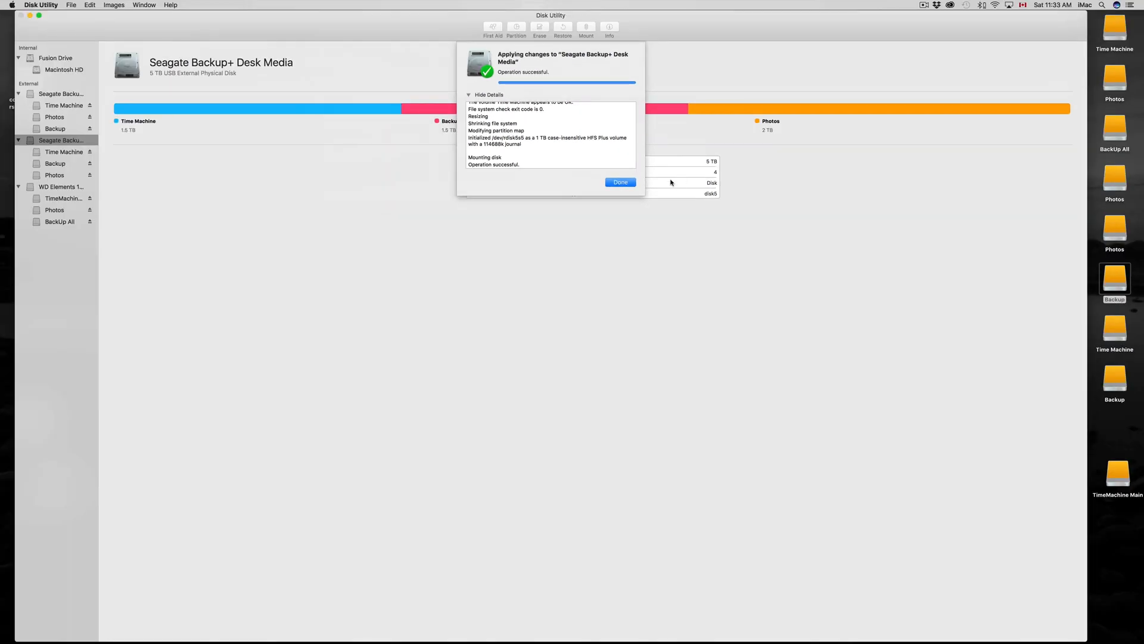
{"action": "left_click", "coordinate": [620, 182]}
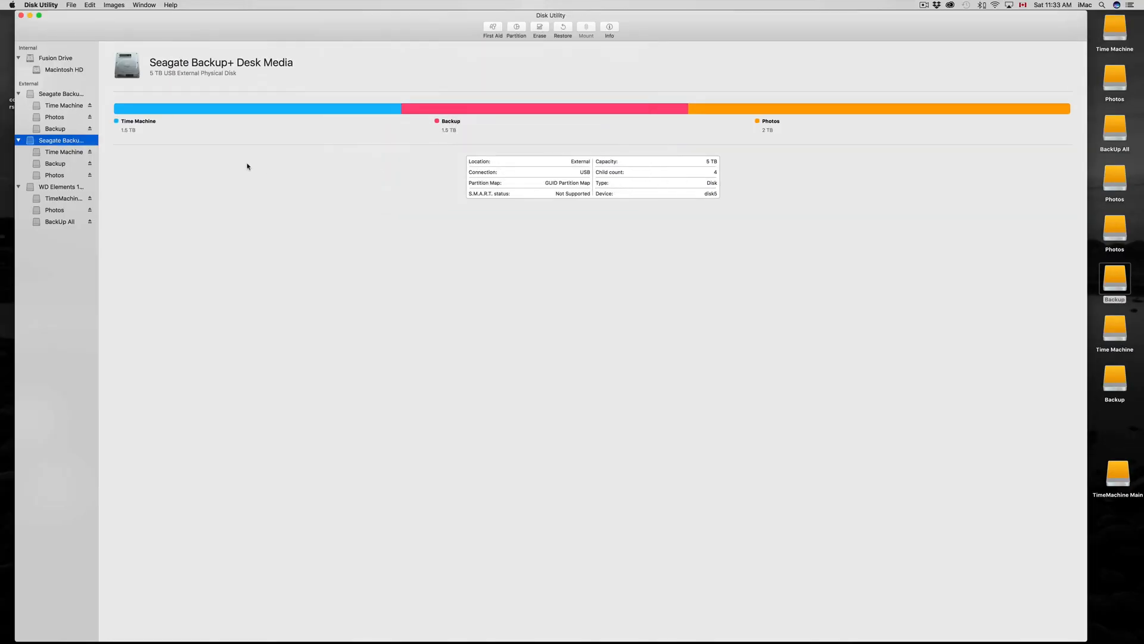
Check the capacities of the Time Machine, Backup and Photos volumes on the second Seagate drive.
{"action": "left_click", "coordinate": [62, 153]}
{"action": "left_click", "coordinate": [61, 163]}
{"action": "left_click", "coordinate": [60, 176]}
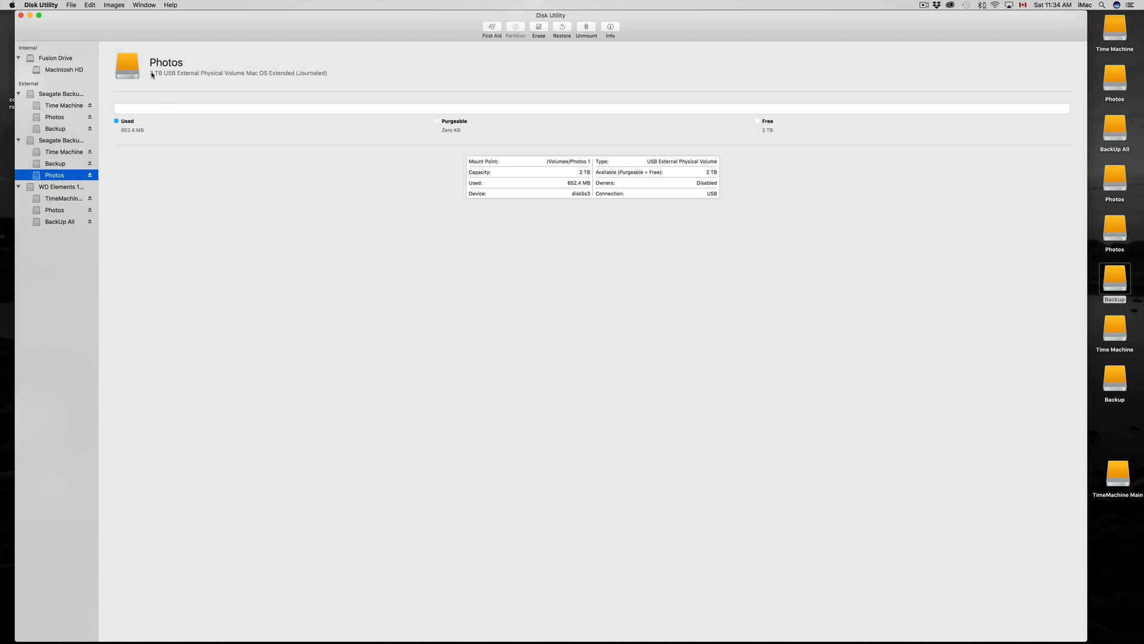
{"action": "left_click", "coordinate": [60, 165]}
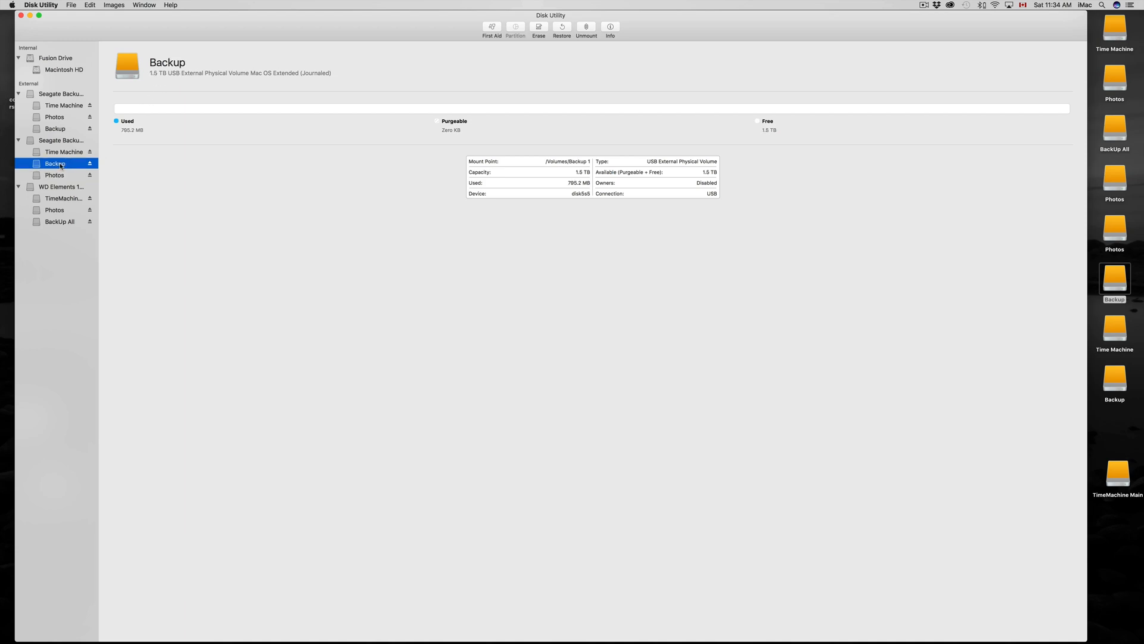
{"action": "left_click", "coordinate": [67, 153]}
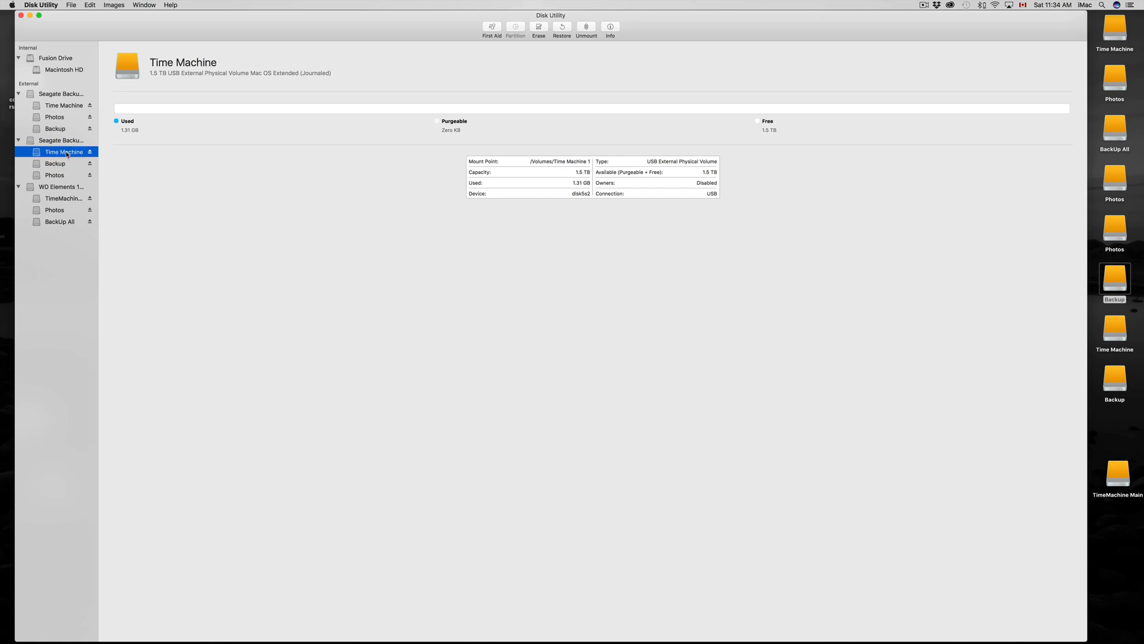
Compare the partition layouts of the two Seagate drives, checking the first drive's Time Machine, Photos and Backup volumes.
{"action": "left_click", "coordinate": [62, 142]}
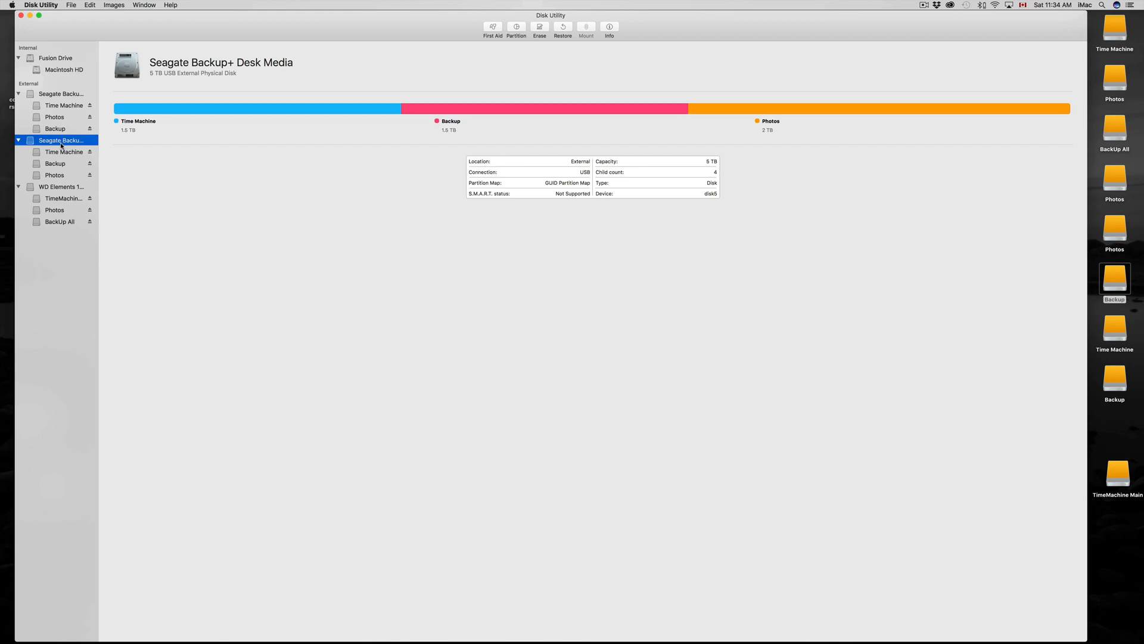
{"action": "left_click", "coordinate": [60, 93]}
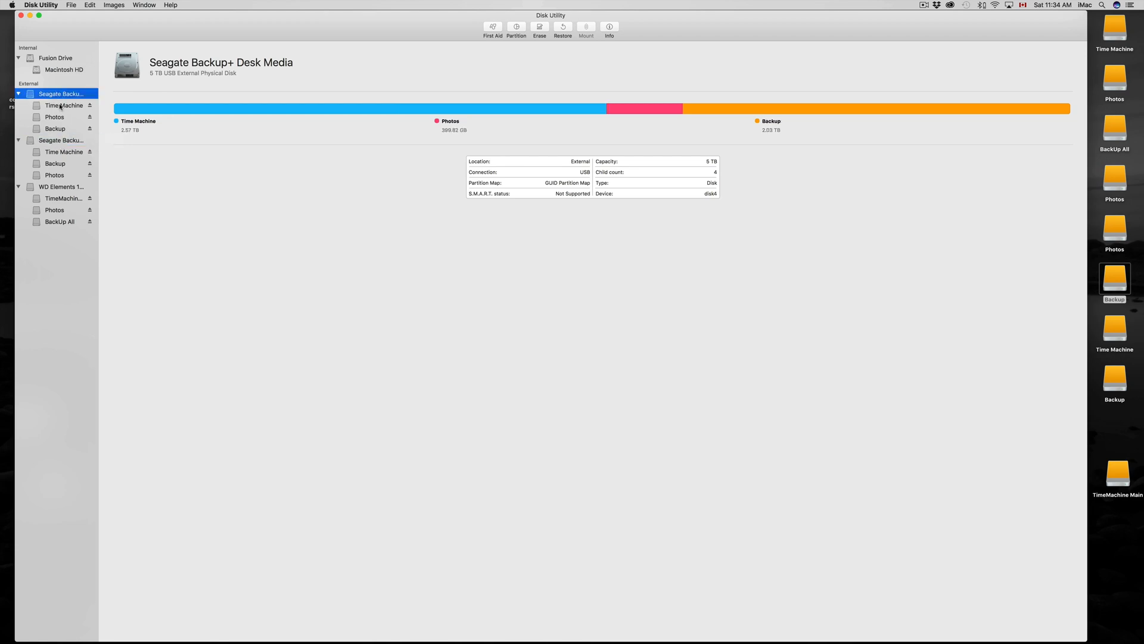
{"action": "left_click", "coordinate": [60, 105]}
{"action": "left_click", "coordinate": [59, 118]}
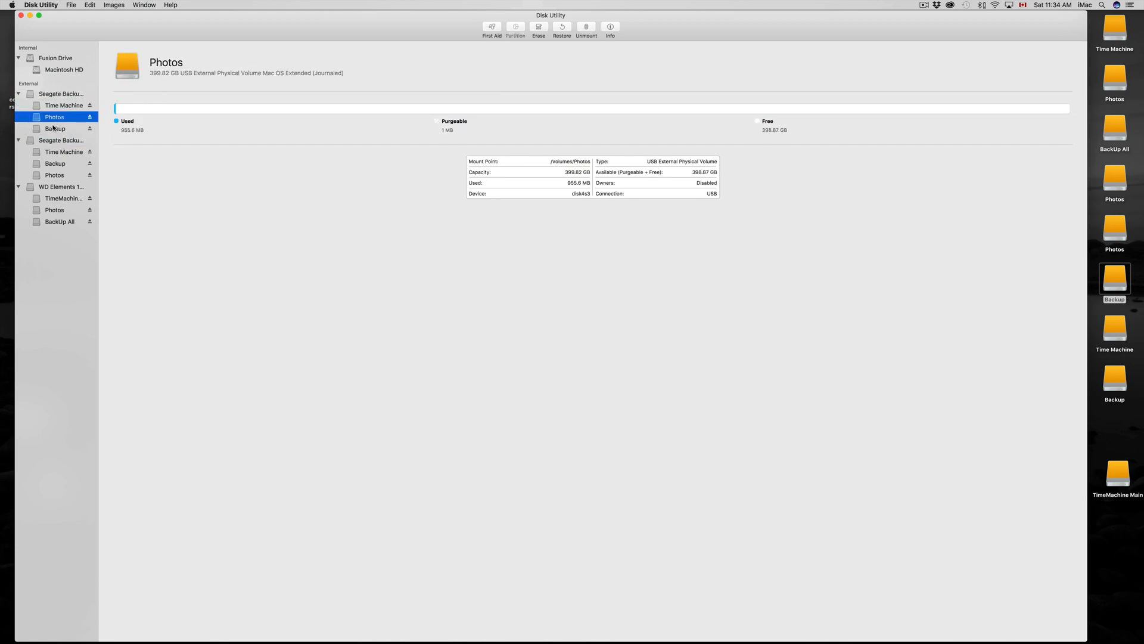
{"action": "left_click", "coordinate": [60, 129]}
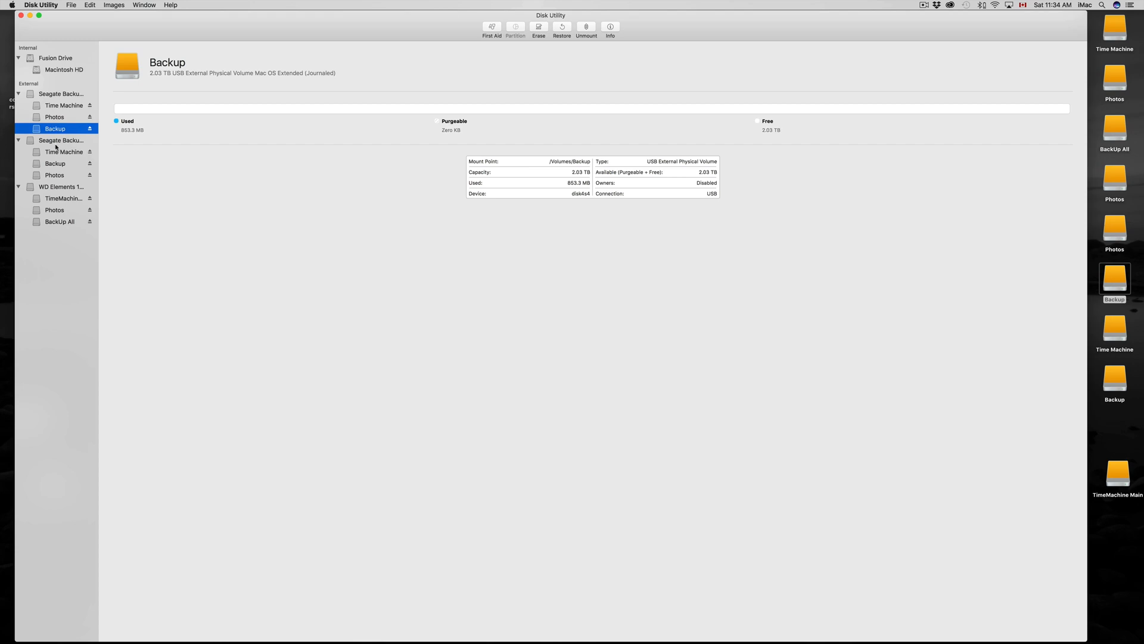
{"action": "left_click", "coordinate": [58, 141]}
{"action": "left_click", "coordinate": [60, 152]}
Erase the second Seagate drive as Untitled with Mac OS Extended (Journaled) format and GUID Partition Map, running the erase twice if needed.
{"action": "left_click", "coordinate": [66, 141]}
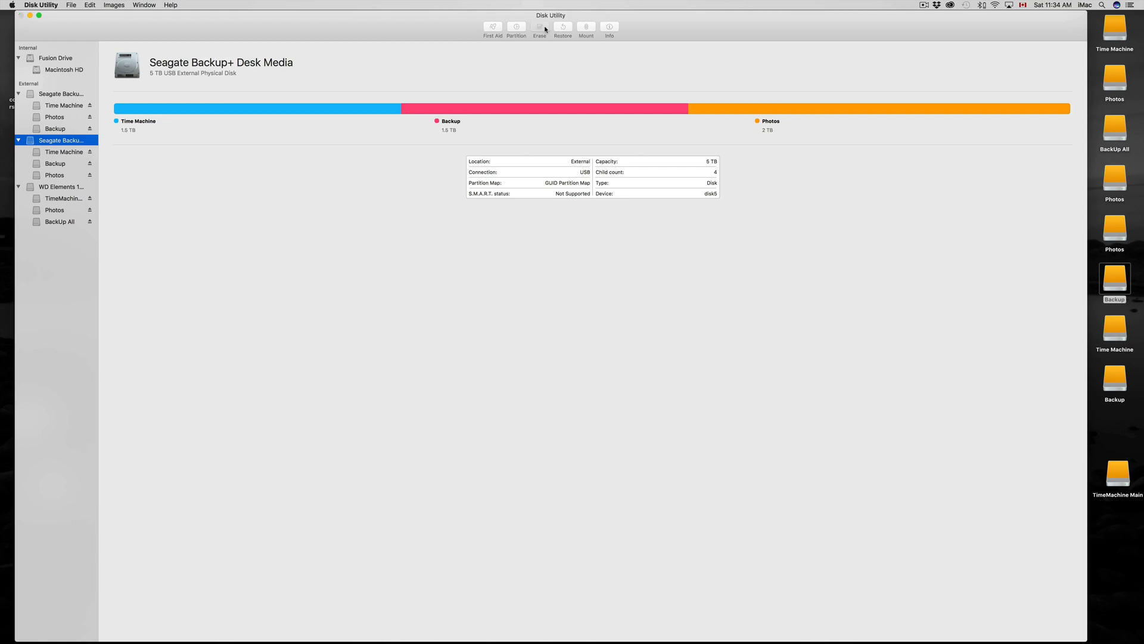
{"action": "left_click", "coordinate": [545, 29]}
{"action": "left_click", "coordinate": [621, 145]}
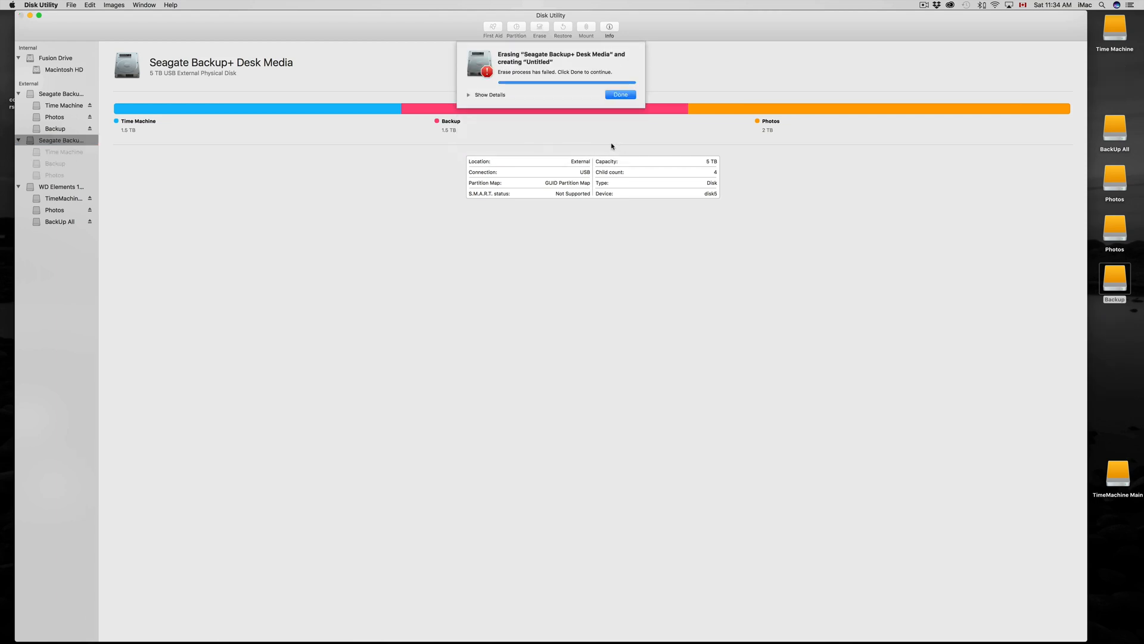
{"action": "left_click", "coordinate": [612, 94]}
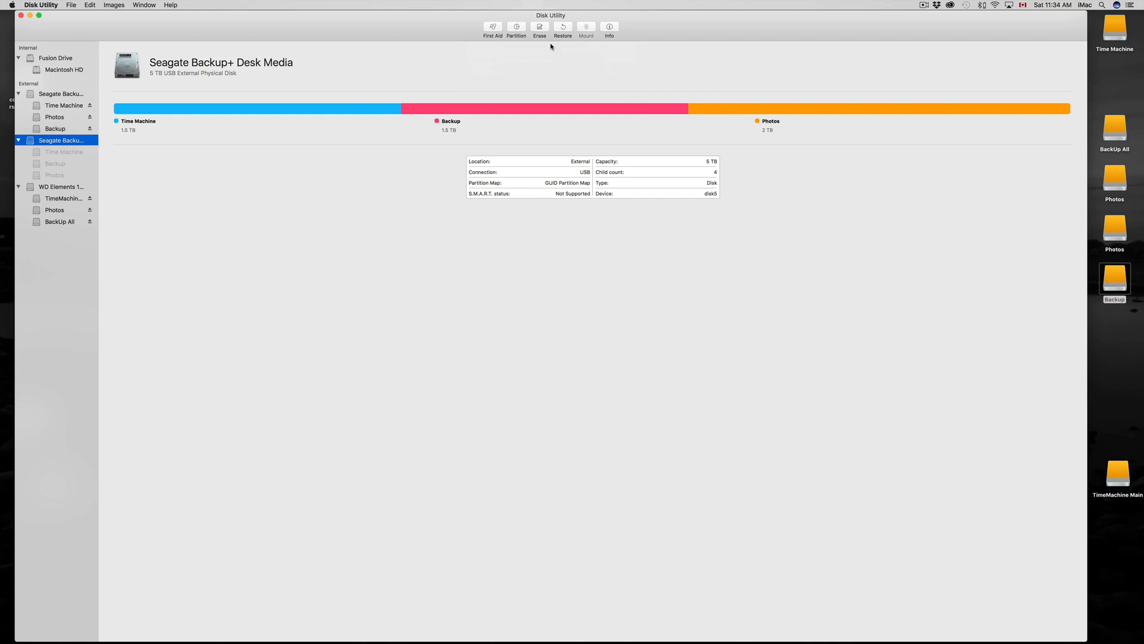
{"action": "left_click", "coordinate": [540, 28]}
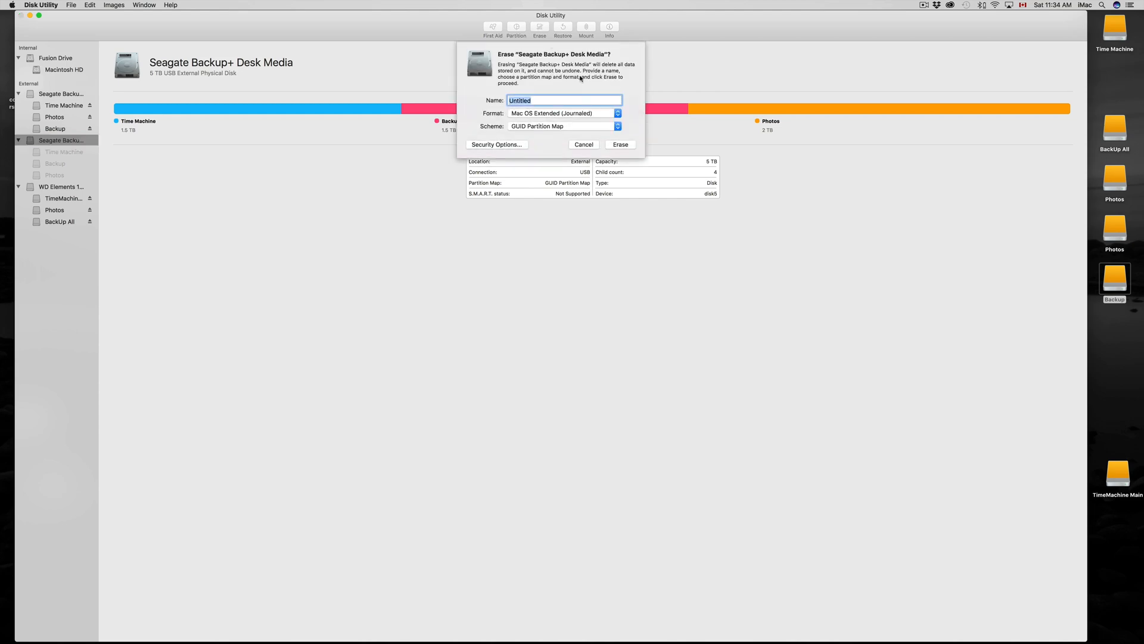
{"action": "left_click", "coordinate": [621, 145]}
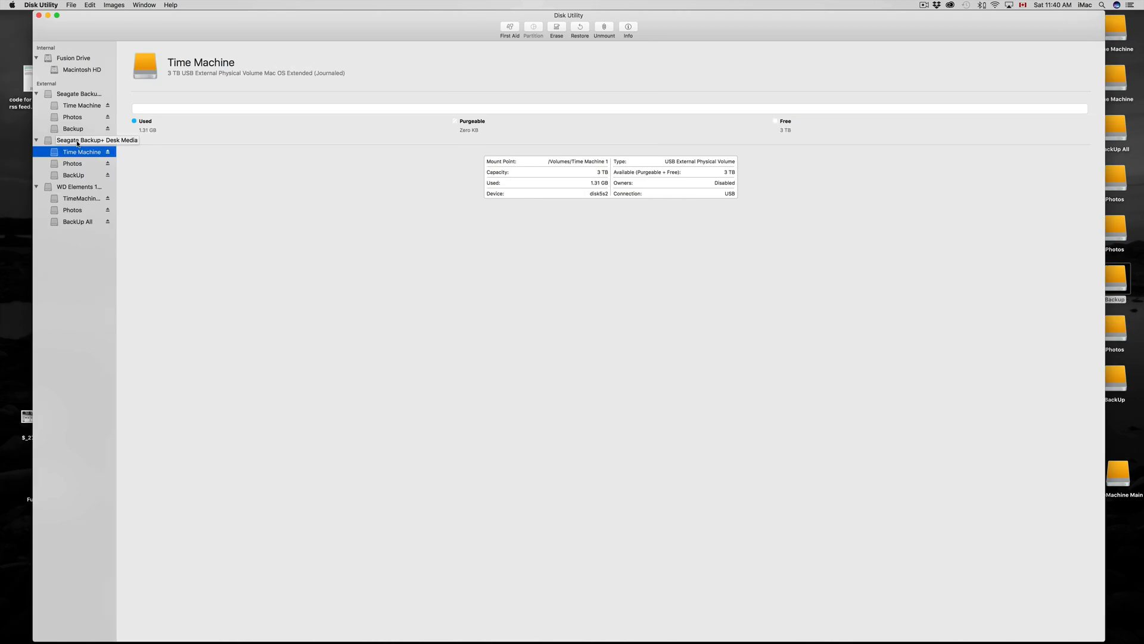
Review the capacity and used space of the Time Machine, Photos and BackUp volumes on the second Seagate drive.
{"action": "left_click", "coordinate": [78, 142]}
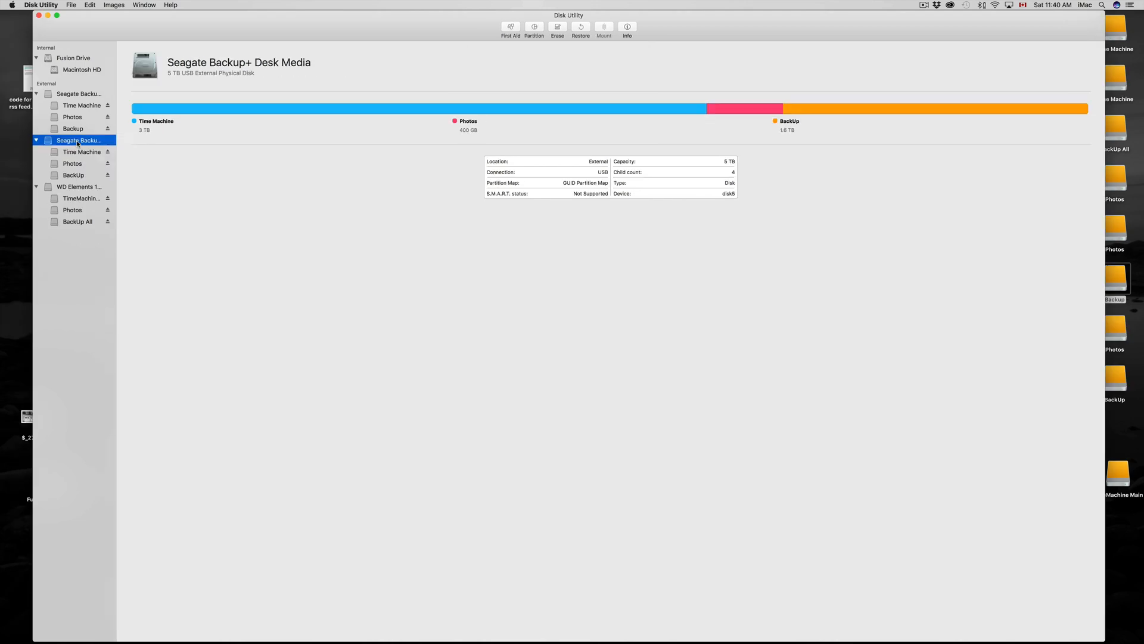
{"action": "left_click", "coordinate": [80, 153]}
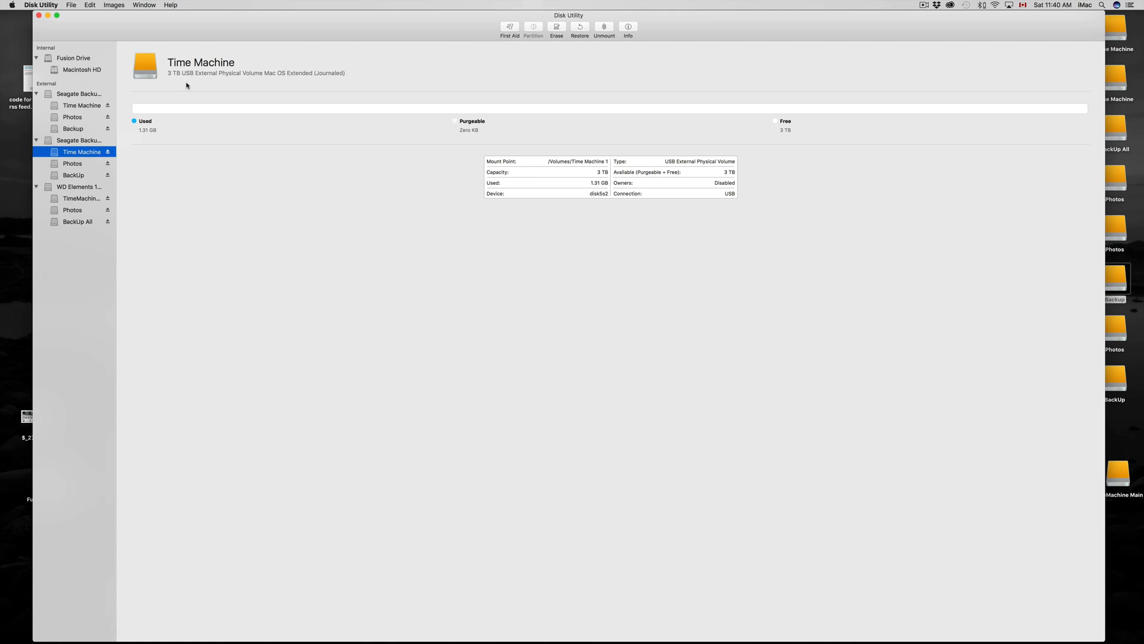
{"action": "left_click_drag", "start_coordinate": [156, 127], "coordinate": [137, 133]}
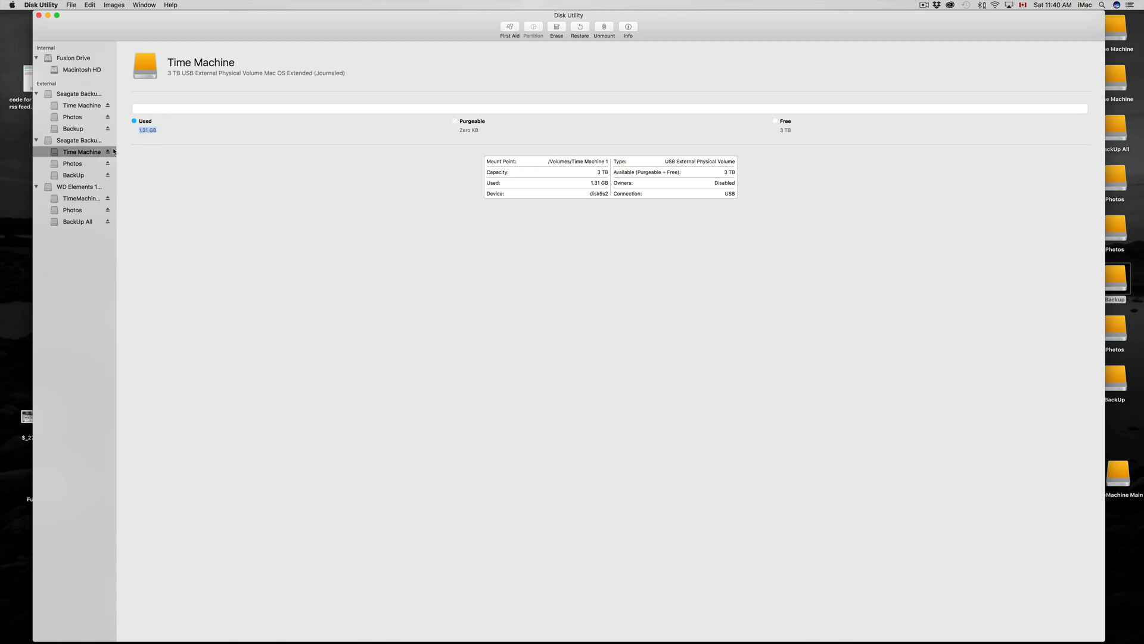
{"action": "left_click", "coordinate": [76, 165]}
{"action": "left_click_drag", "start_coordinate": [135, 134], "coordinate": [182, 128]}
{"action": "left_click", "coordinate": [89, 176]}
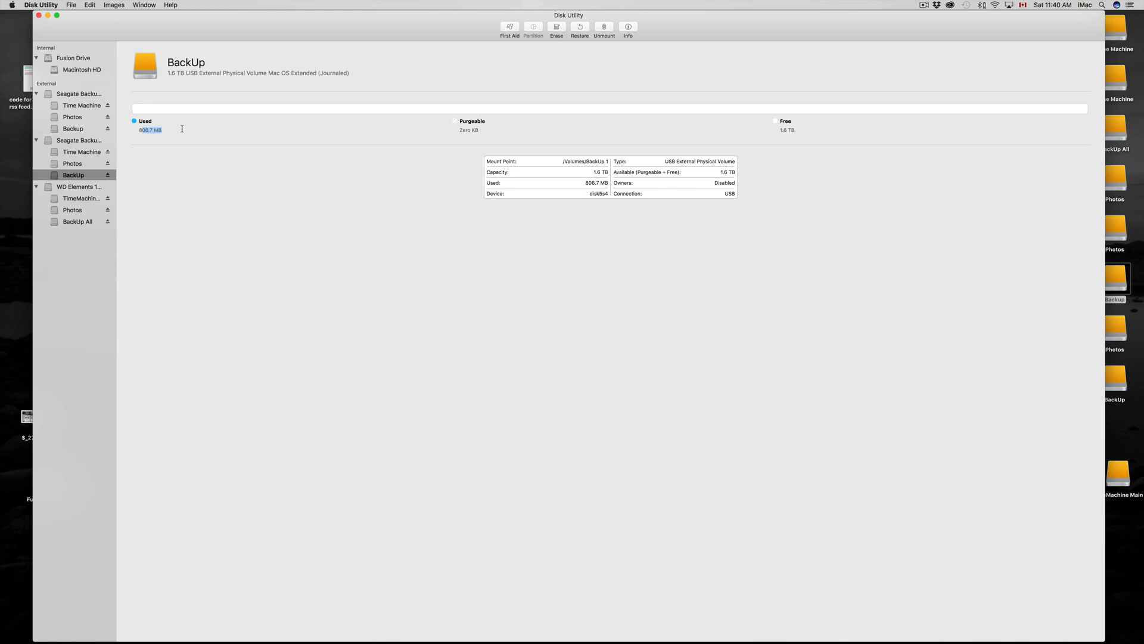
{"action": "left_click", "coordinate": [74, 165]}
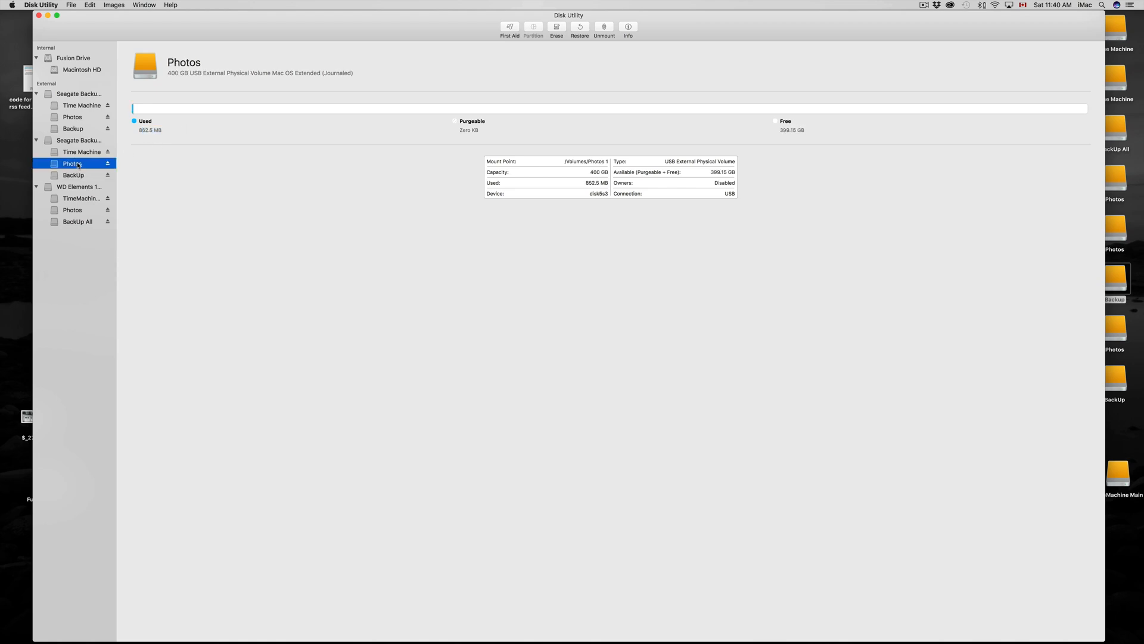
{"action": "left_click", "coordinate": [83, 153]}
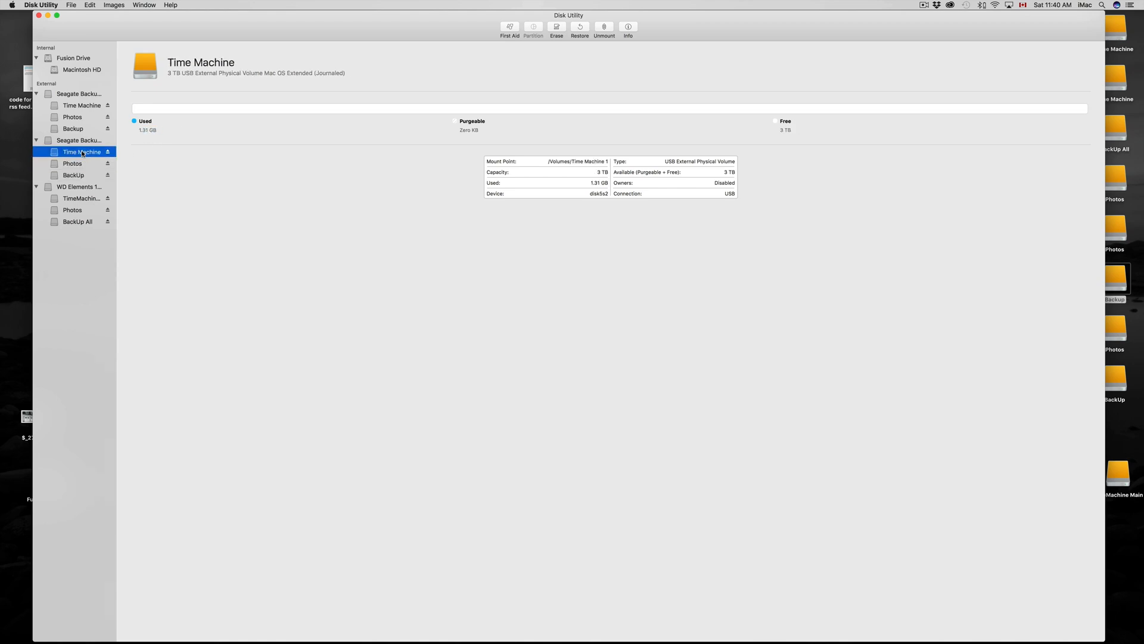
{"action": "left_click", "coordinate": [75, 164]}
{"action": "left_click", "coordinate": [73, 174]}
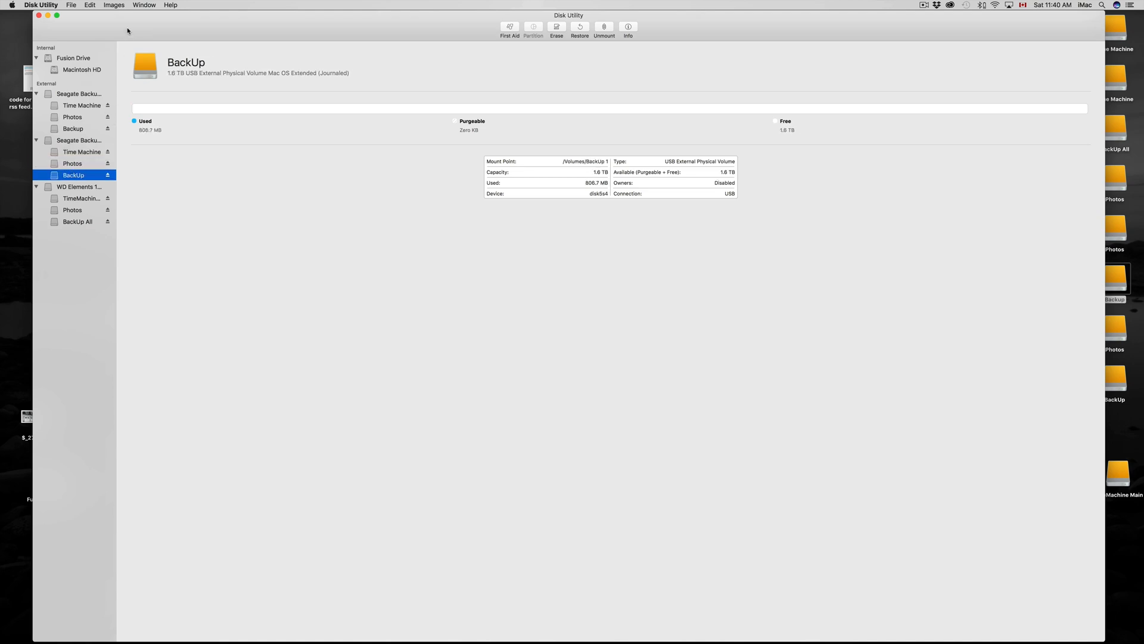
Close Disk Utility and open the BackUp All volume from the desktop, moving its window clear of the drive icons.
{"action": "left_click_drag", "start_coordinate": [95, 31], "coordinate": [87, 31]}
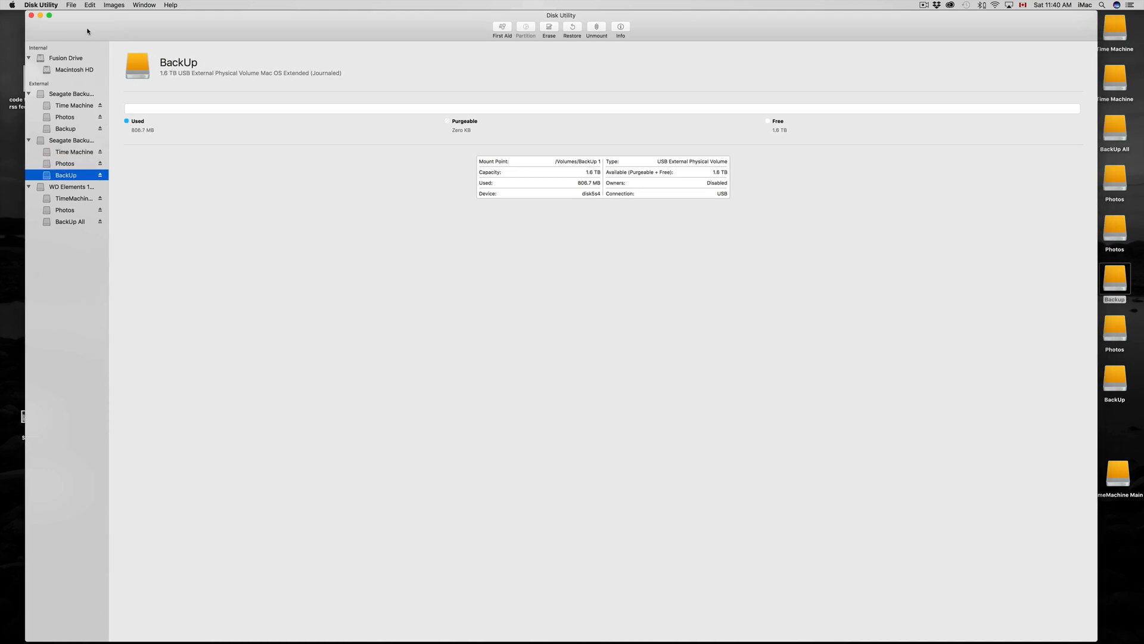
{"action": "left_click", "coordinate": [33, 17]}
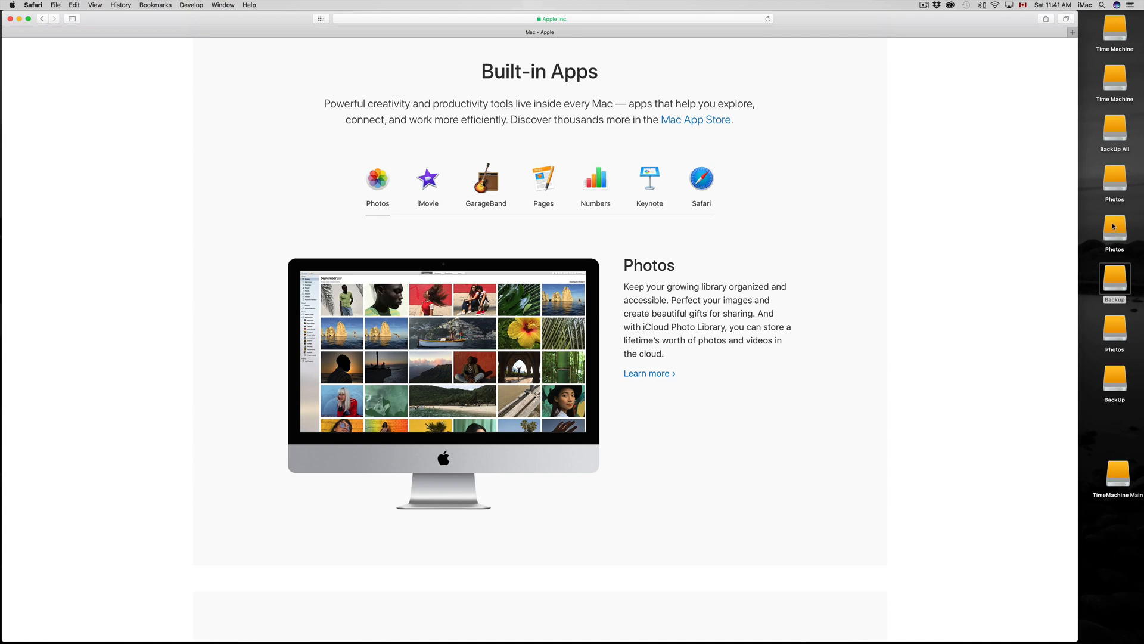
{"action": "mouse_move", "coordinate": [41, 638]}
{"action": "left_click", "coordinate": [1120, 91]}
{"action": "left_click", "coordinate": [1120, 126]}
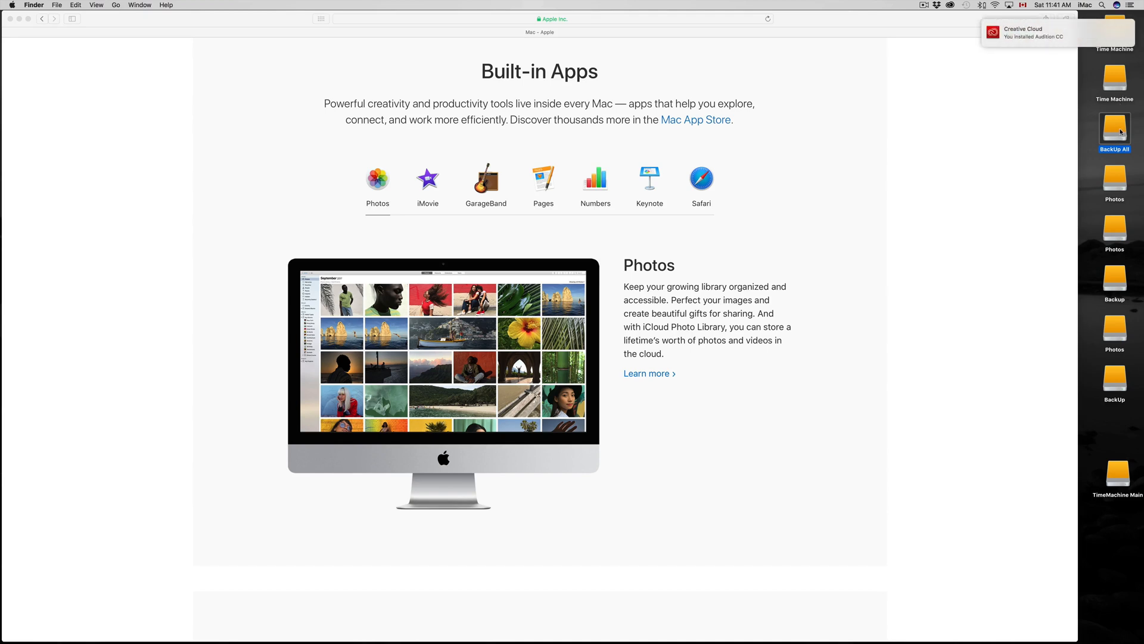
{"action": "double_click", "coordinate": [1120, 132]}
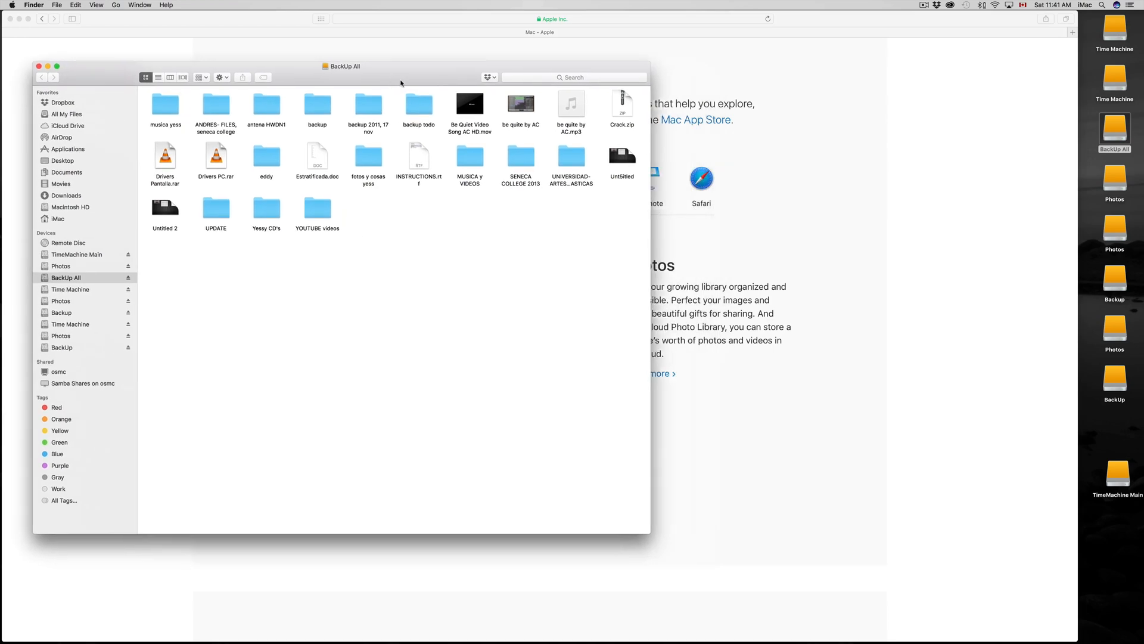
{"action": "left_click_drag", "start_coordinate": [401, 83], "coordinate": [450, 106]}
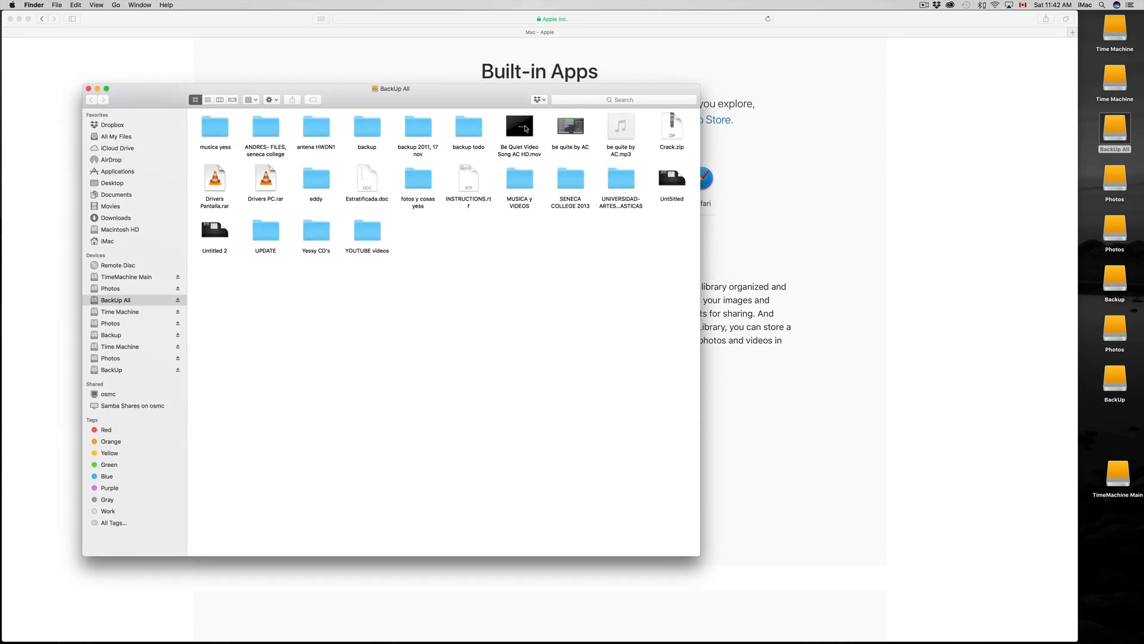
{"action": "left_click_drag", "start_coordinate": [487, 99], "coordinate": [412, 35]}
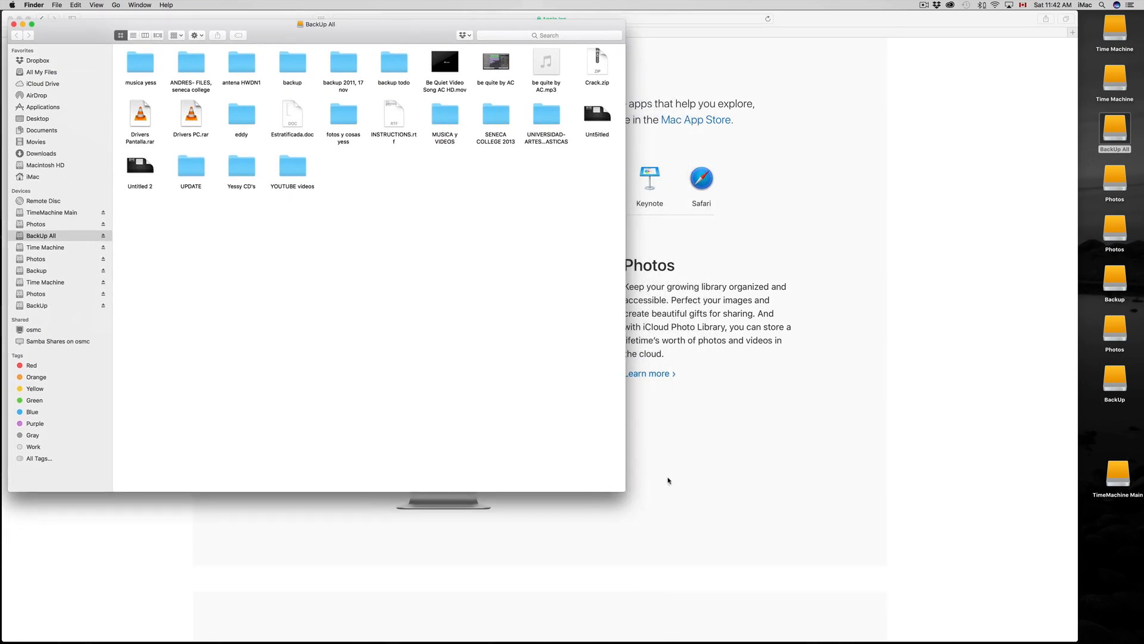
Open the first Seagate drive's Backup volume and enlarge its window beside the BackUp All window.
{"action": "left_click", "coordinate": [1120, 298]}
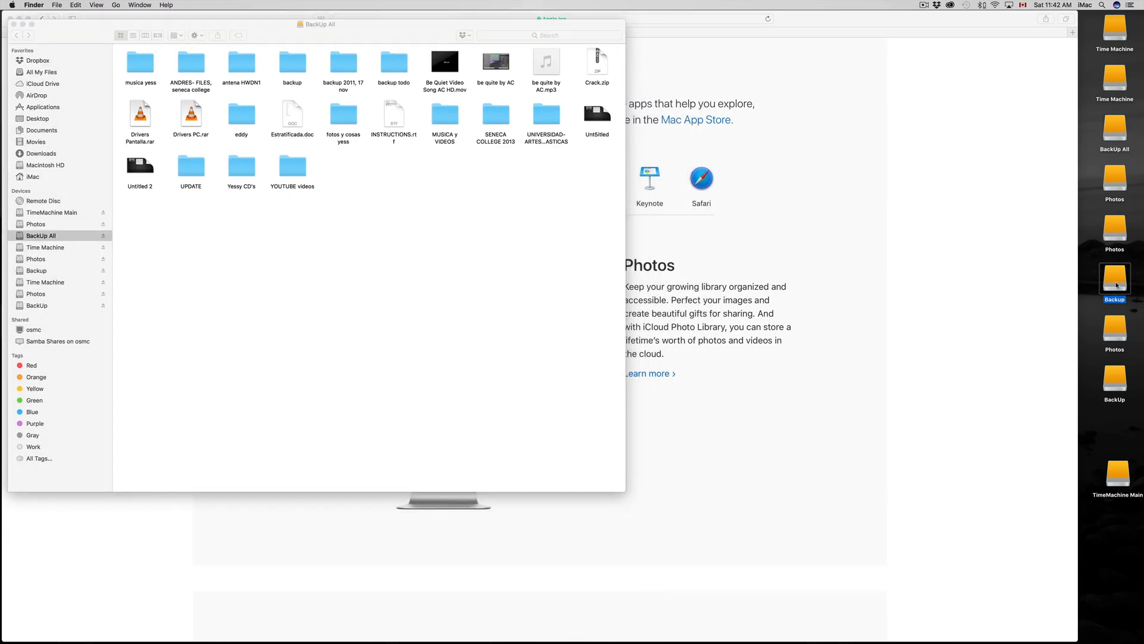
{"action": "double_click", "coordinate": [1117, 285]}
{"action": "left_click_drag", "start_coordinate": [205, 36], "coordinate": [818, 25]}
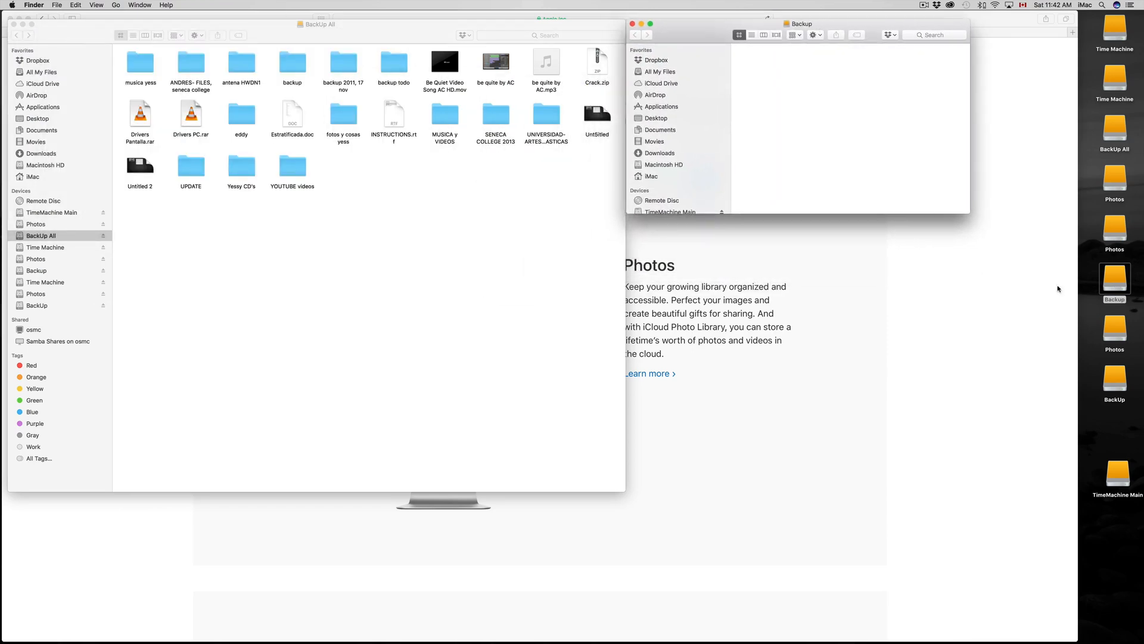
{"action": "left_click_drag", "start_coordinate": [970, 213], "coordinate": [1048, 464]}
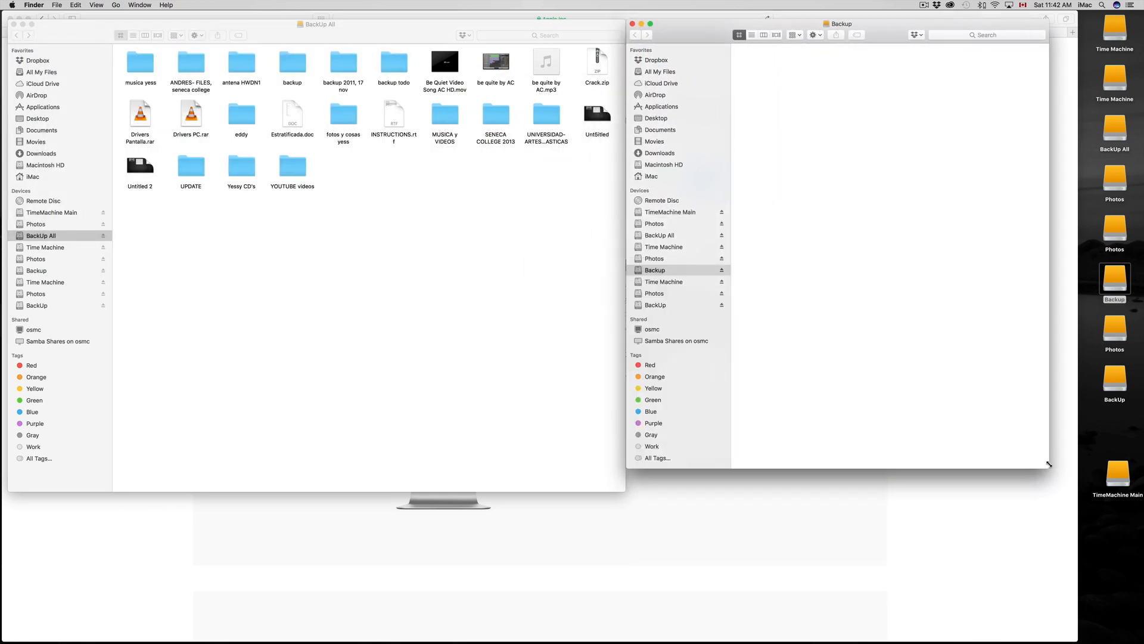
Open the second Seagate drive's BackUp volume and place its enlarged window below the Backup window.
{"action": "double_click", "coordinate": [1116, 386]}
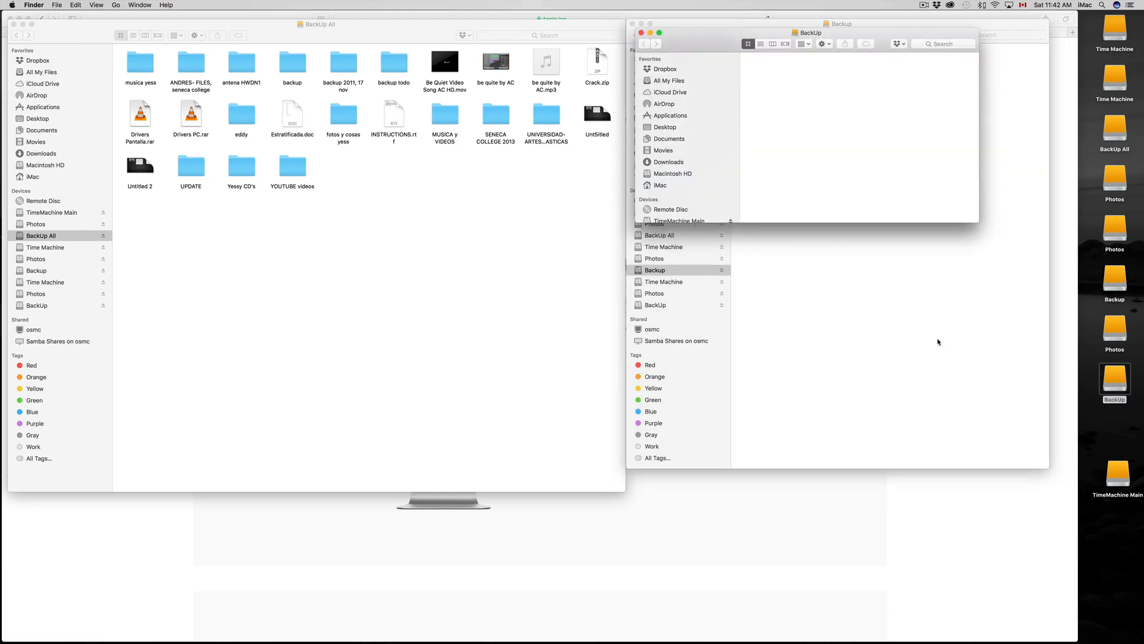
{"action": "left_click_drag", "start_coordinate": [715, 42], "coordinate": [320, 234]}
{"action": "left_click_drag", "start_coordinate": [584, 412], "coordinate": [714, 546]}
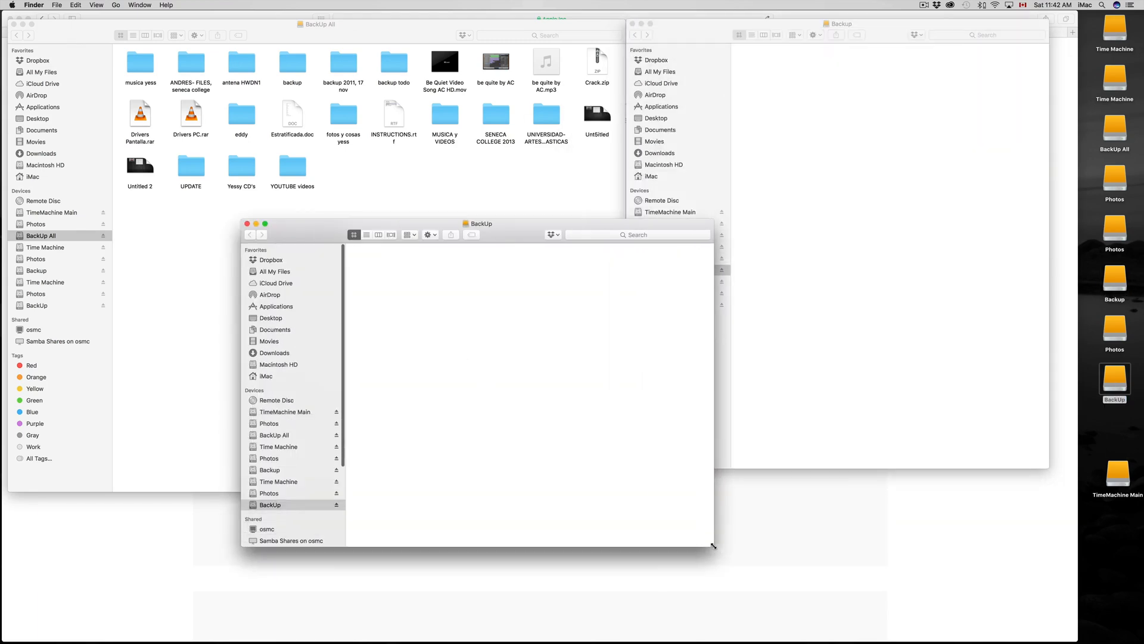
{"action": "left_click_drag", "start_coordinate": [523, 231], "coordinate": [907, 289]}
{"action": "left_click", "coordinate": [518, 208]}
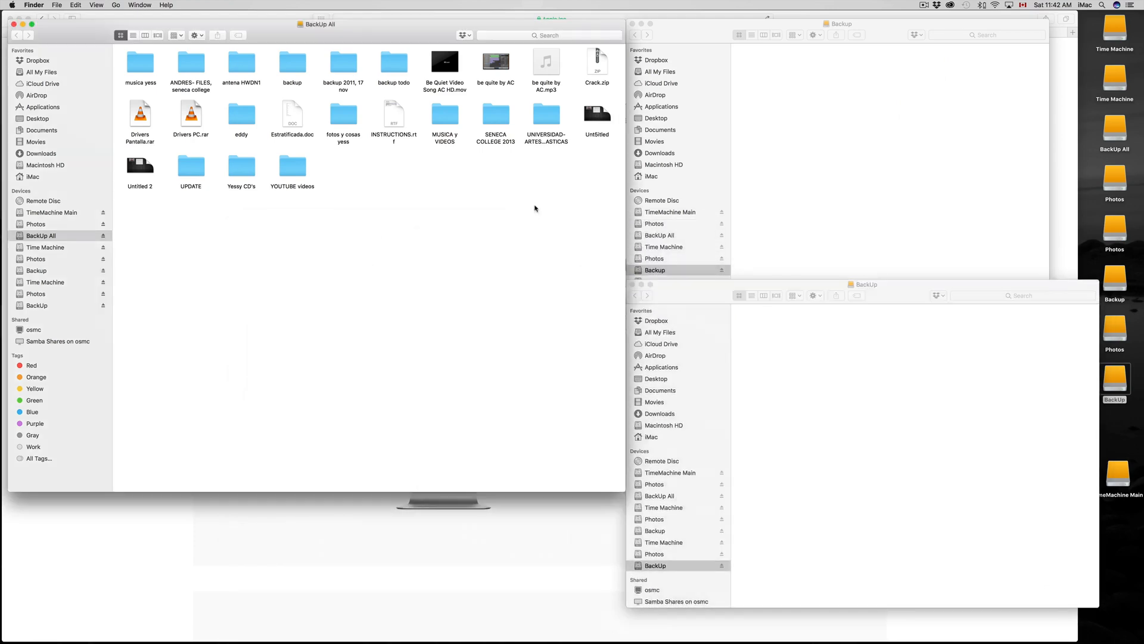
{"action": "left_click_drag", "start_coordinate": [593, 282], "coordinate": [134, 62]}
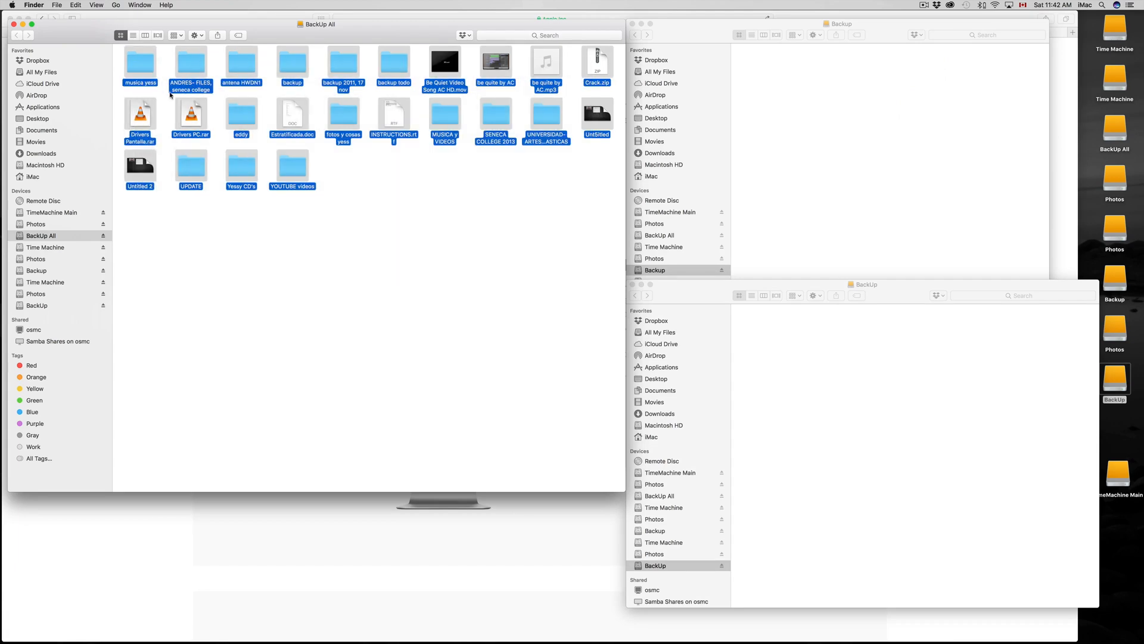
{"action": "right_click", "coordinate": [145, 71]}
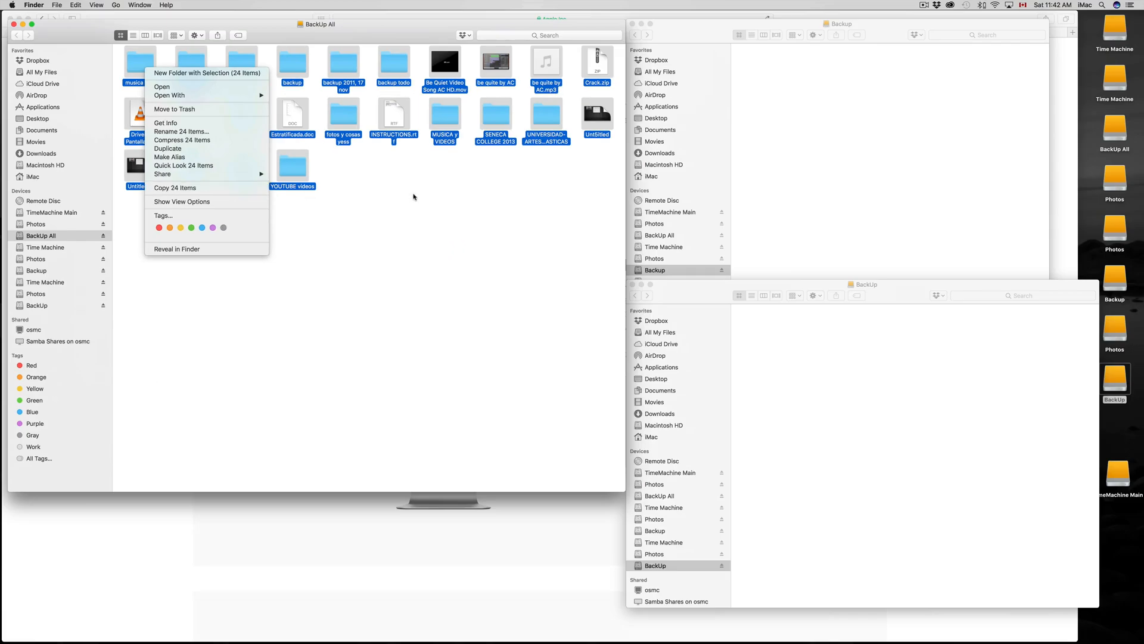
{"action": "left_click", "coordinate": [519, 194]}
{"action": "left_click", "coordinate": [397, 194]}
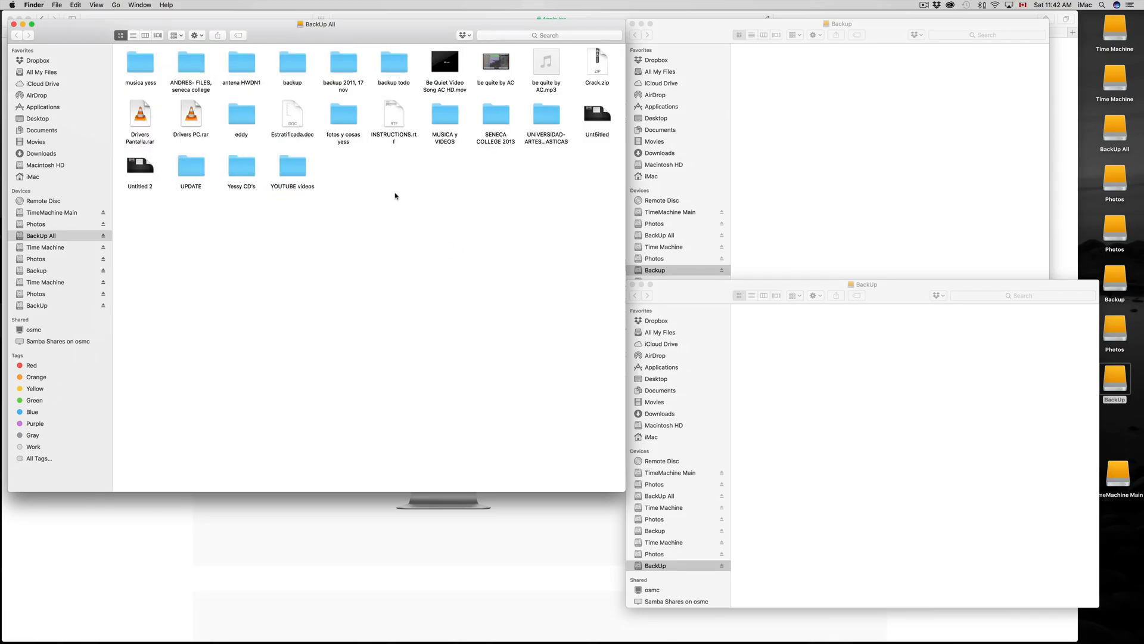
Copy all items of the BackUp All volume into the first Seagate drive's Backup volume and the second drive's BackUp volume.
{"action": "key", "text": "super+a"}
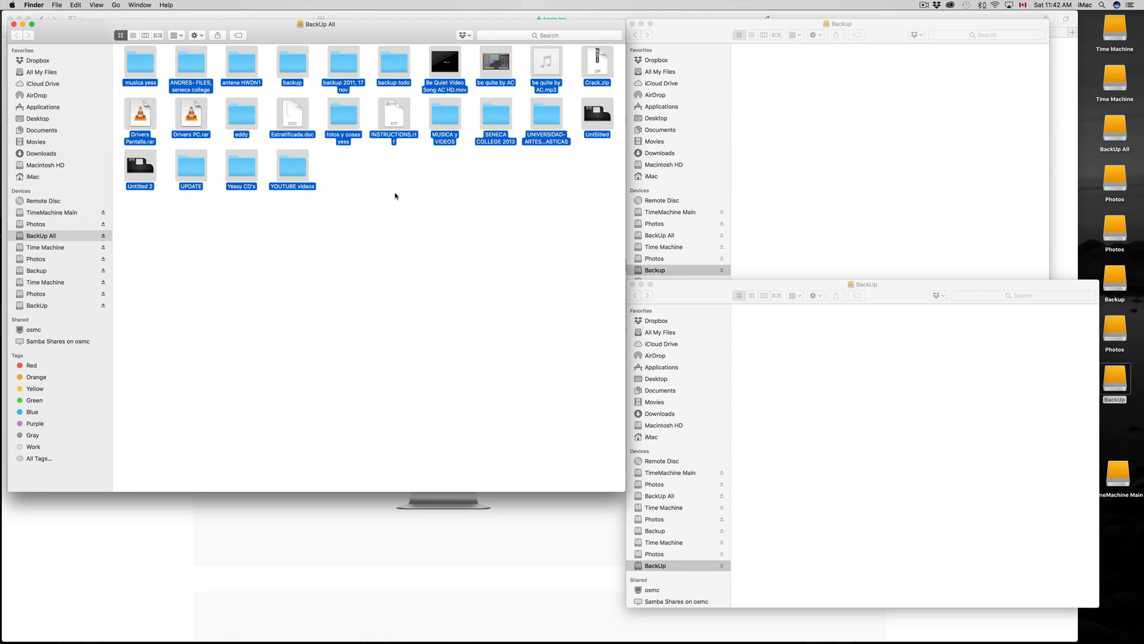
{"action": "left_click", "coordinate": [843, 126]}
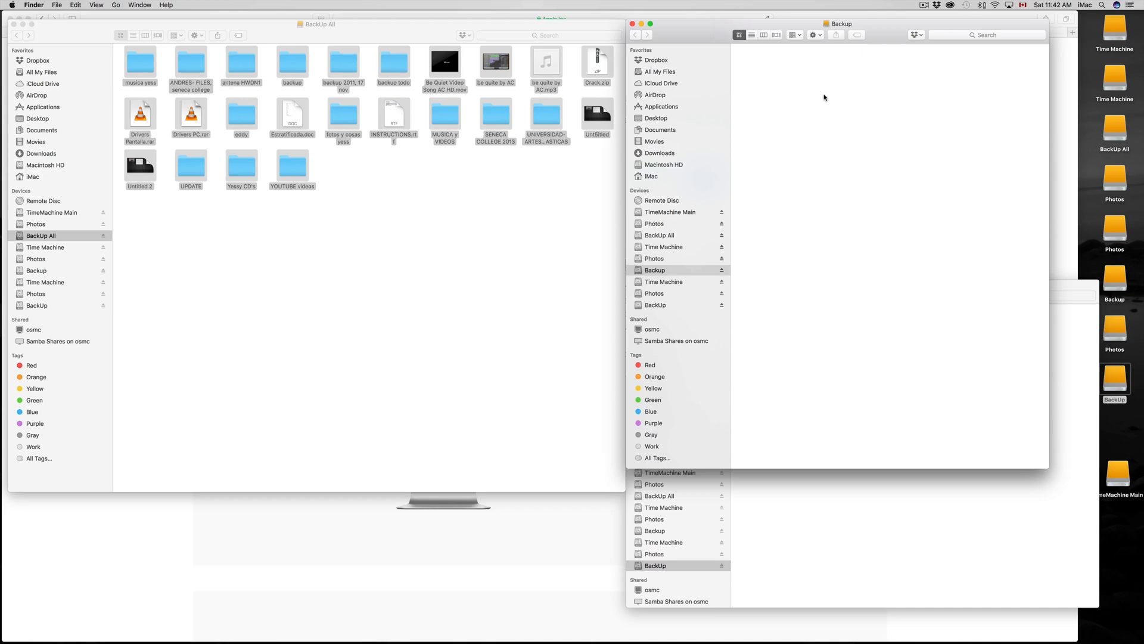
{"action": "right_click", "coordinate": [823, 97]}
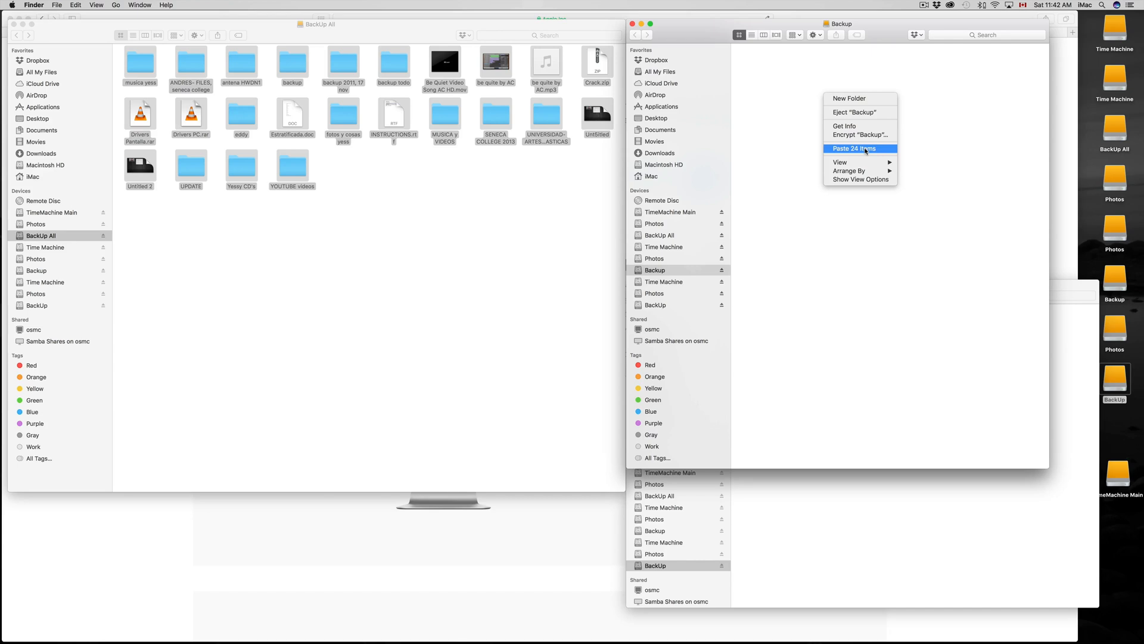
{"action": "left_click", "coordinate": [792, 155]}
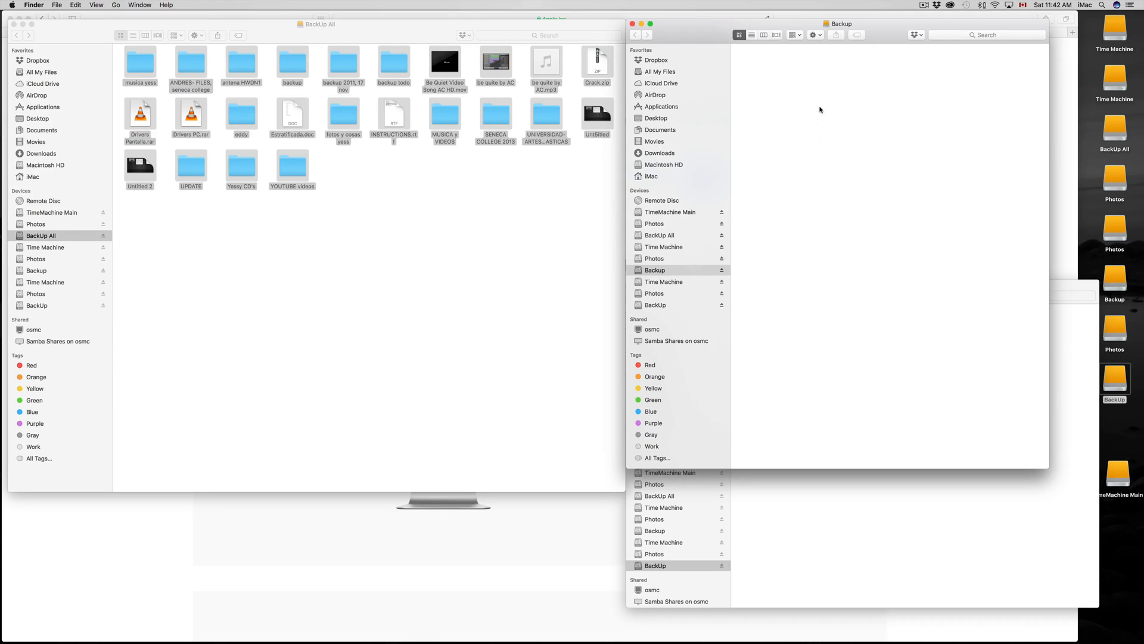
{"action": "left_click", "coordinate": [850, 542]}
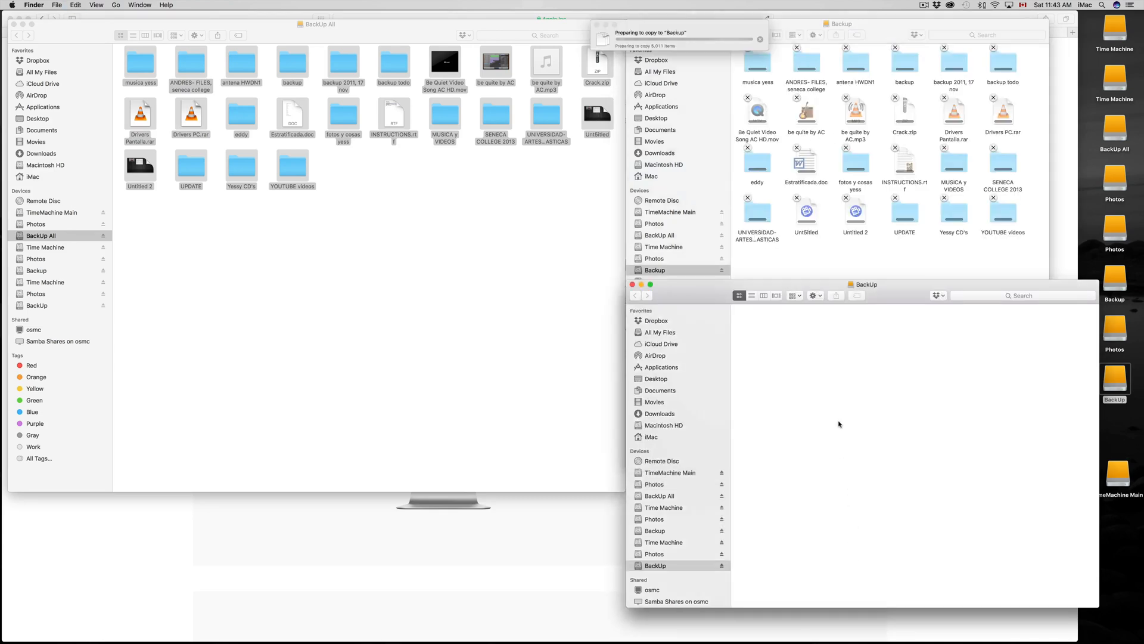
{"action": "key", "text": "super+v"}
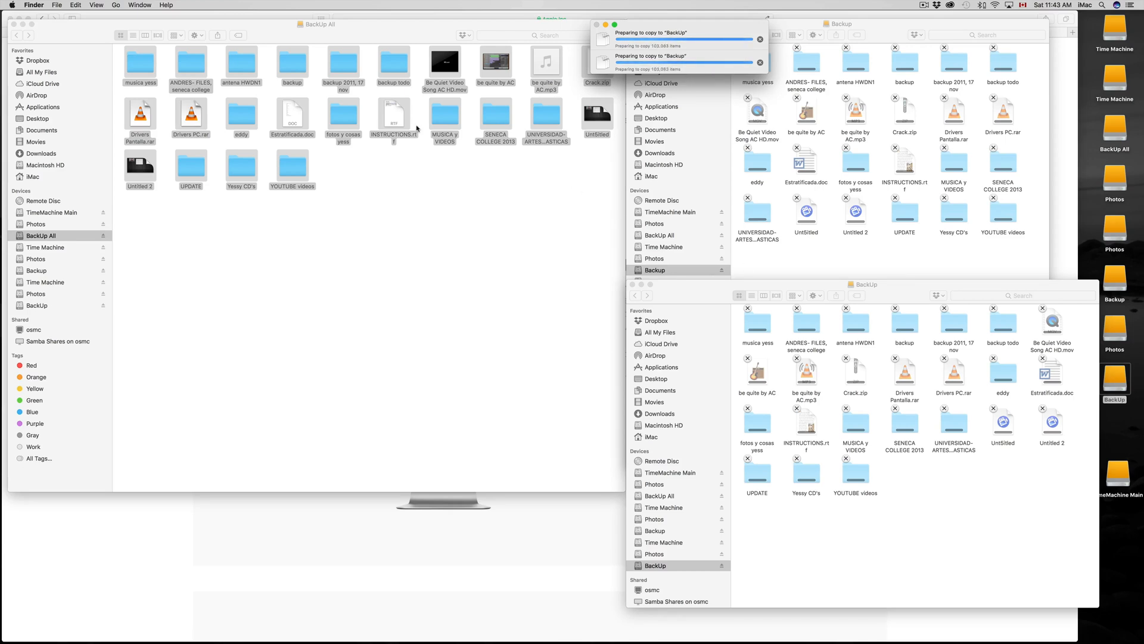
Close the BackUp All window and open the old Photos volume, arranging its window and the copy progress window clear of the backup windows.
{"action": "left_click", "coordinate": [15, 24]}
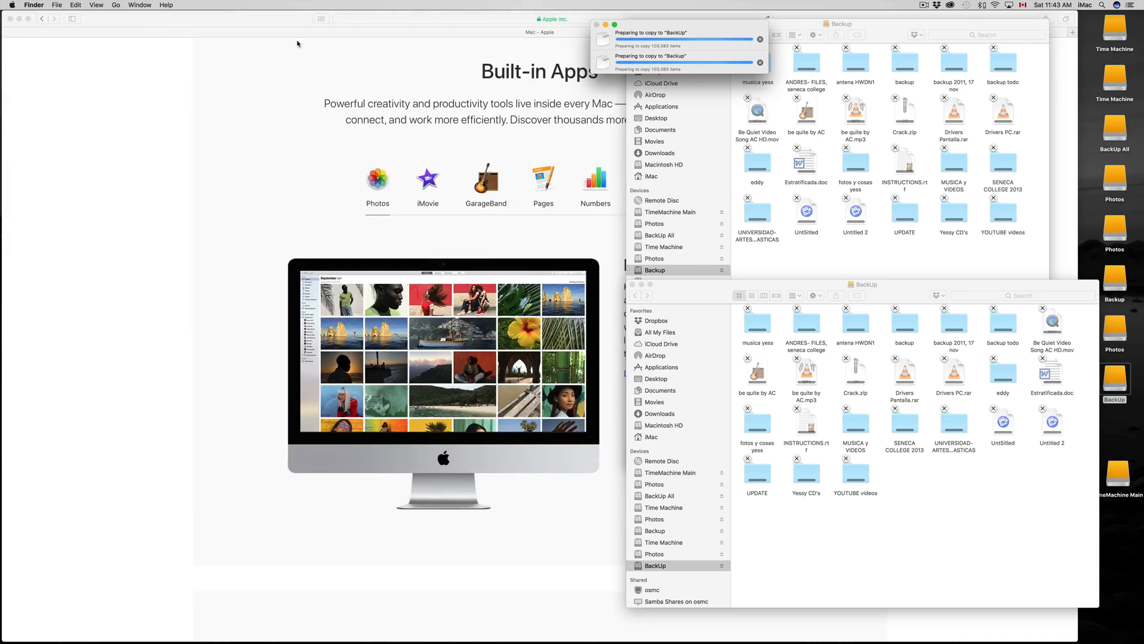
{"action": "left_click_drag", "start_coordinate": [691, 29], "coordinate": [235, 58]}
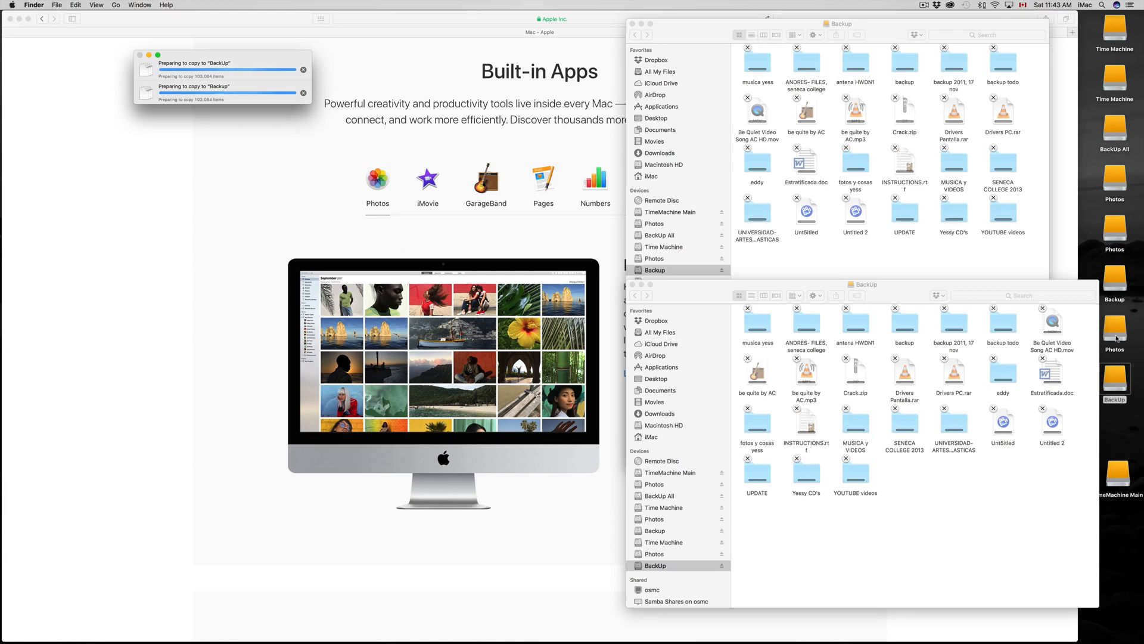
{"action": "double_click", "coordinate": [1115, 188]}
{"action": "left_click_drag", "start_coordinate": [749, 184], "coordinate": [305, 159]}
{"action": "left_click", "coordinate": [165, 208]}
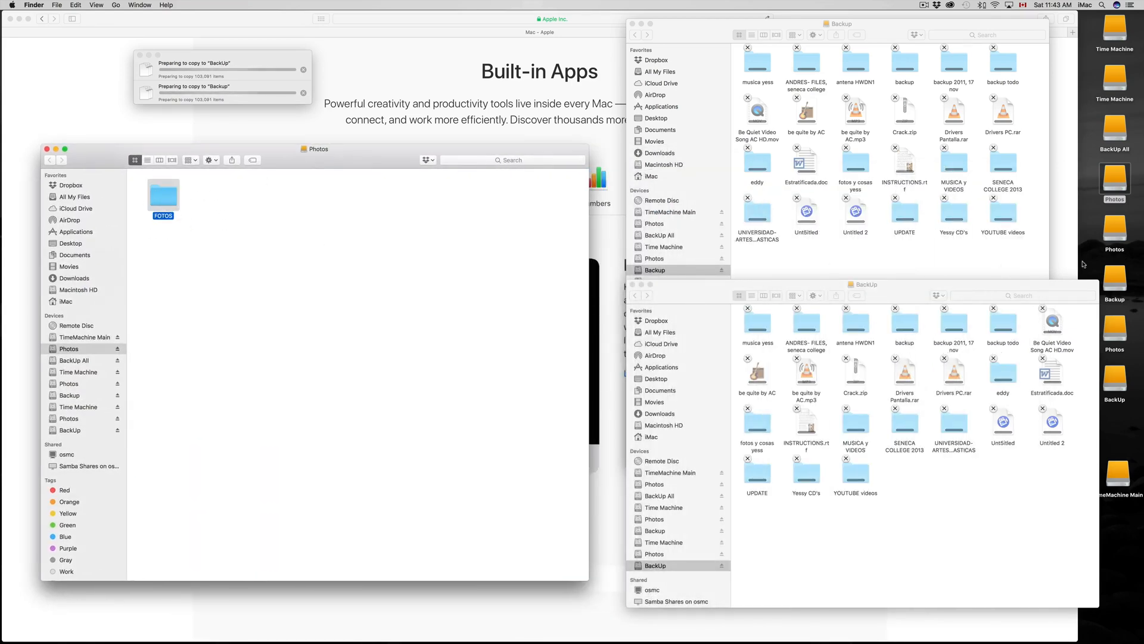
Open the empty Photos volumes of both Seagate drives and place their windows one above the other beside the old Photos window.
{"action": "double_click", "coordinate": [1114, 235]}
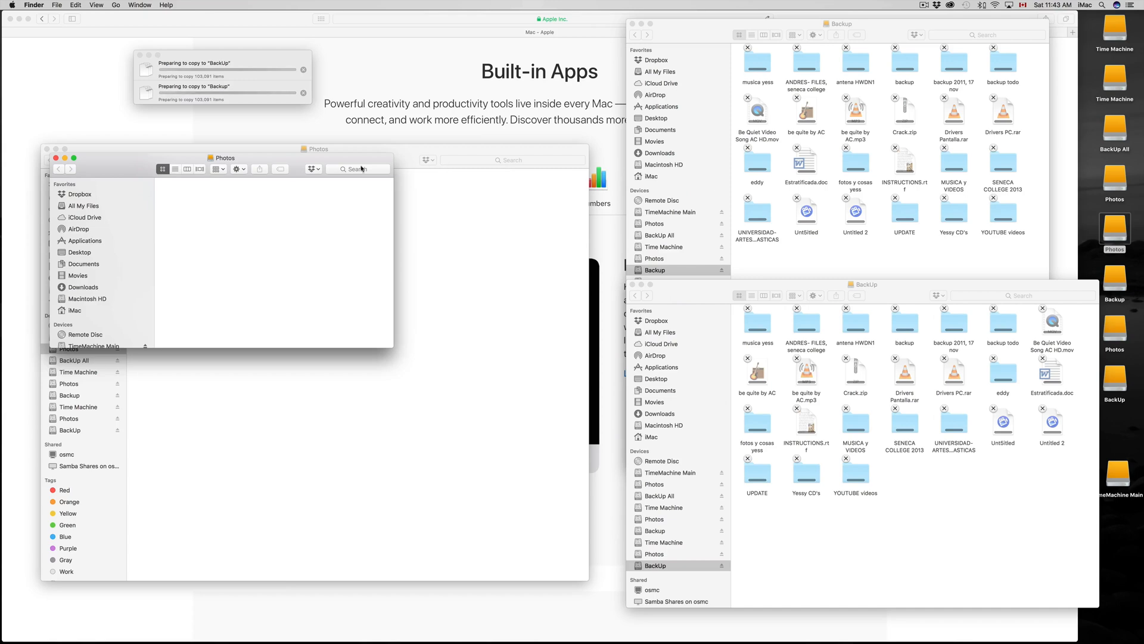
{"action": "left_click_drag", "start_coordinate": [265, 161], "coordinate": [651, 100]}
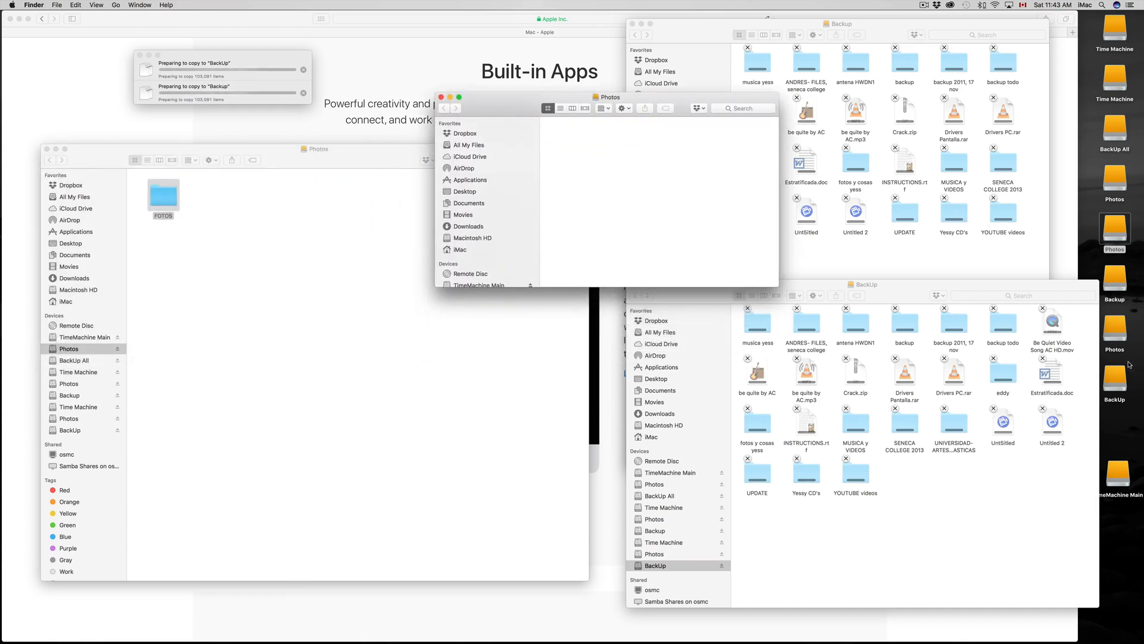
{"action": "double_click", "coordinate": [1116, 329]}
{"action": "left_click_drag", "start_coordinate": [508, 121], "coordinate": [489, 313]}
Copy the FOTOS folder from the old Photos volume into both new Photos volumes and move the copy progress window aside.
{"action": "left_click", "coordinate": [199, 213]}
{"action": "left_click", "coordinate": [173, 199]}
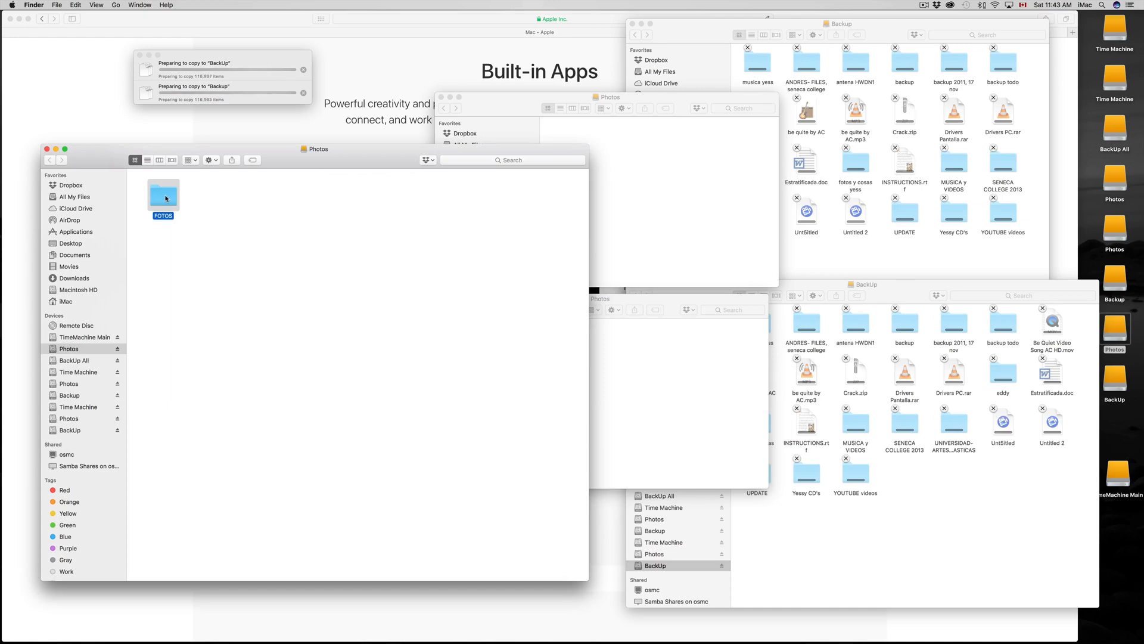
{"action": "left_click", "coordinate": [657, 200]}
{"action": "left_click", "coordinate": [655, 403]}
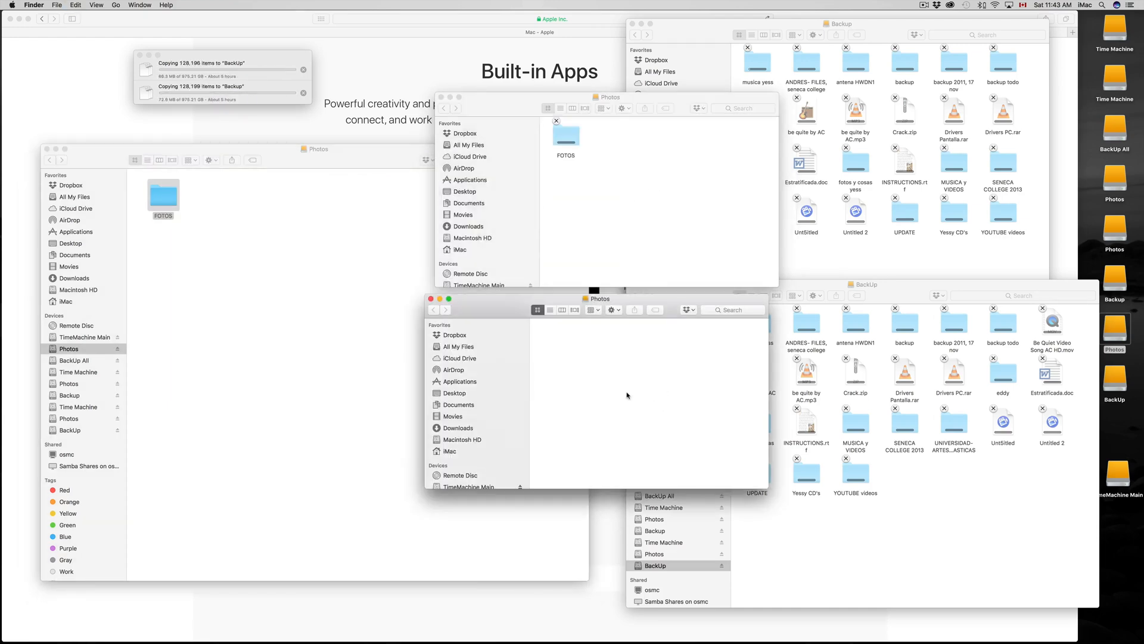
{"action": "left_click_drag", "start_coordinate": [164, 196], "coordinate": [575, 355]}
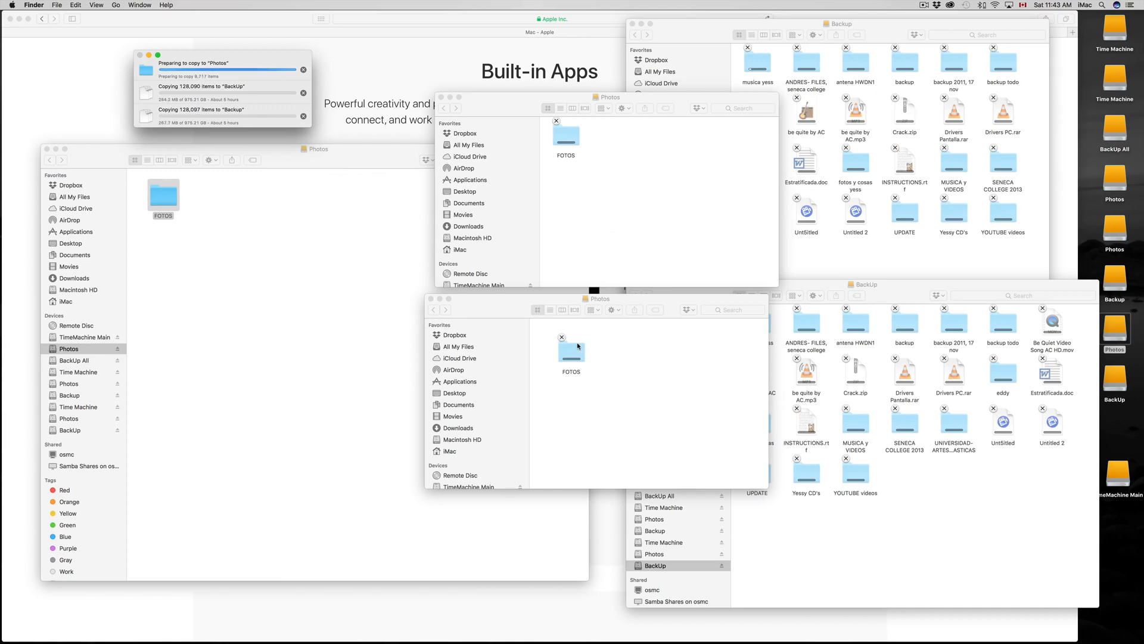
{"action": "left_click_drag", "start_coordinate": [245, 67], "coordinate": [320, 53]}
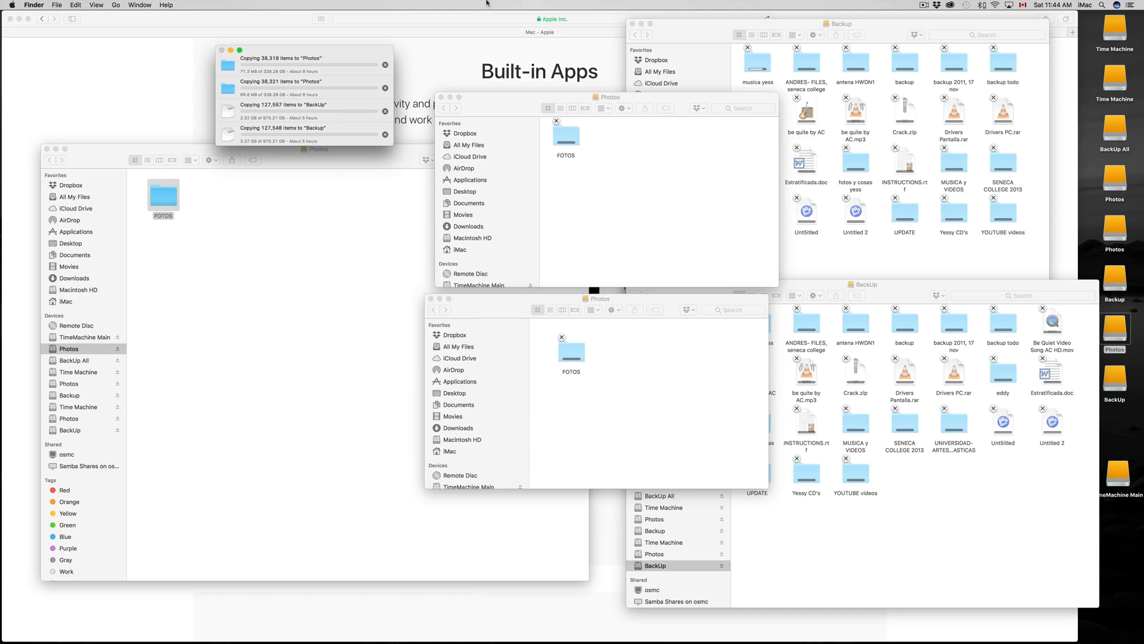
Open the Time Machine preferences, review the listed backup disks and schedule, and return to the copy progress window.
{"action": "left_click", "coordinate": [966, 5]}
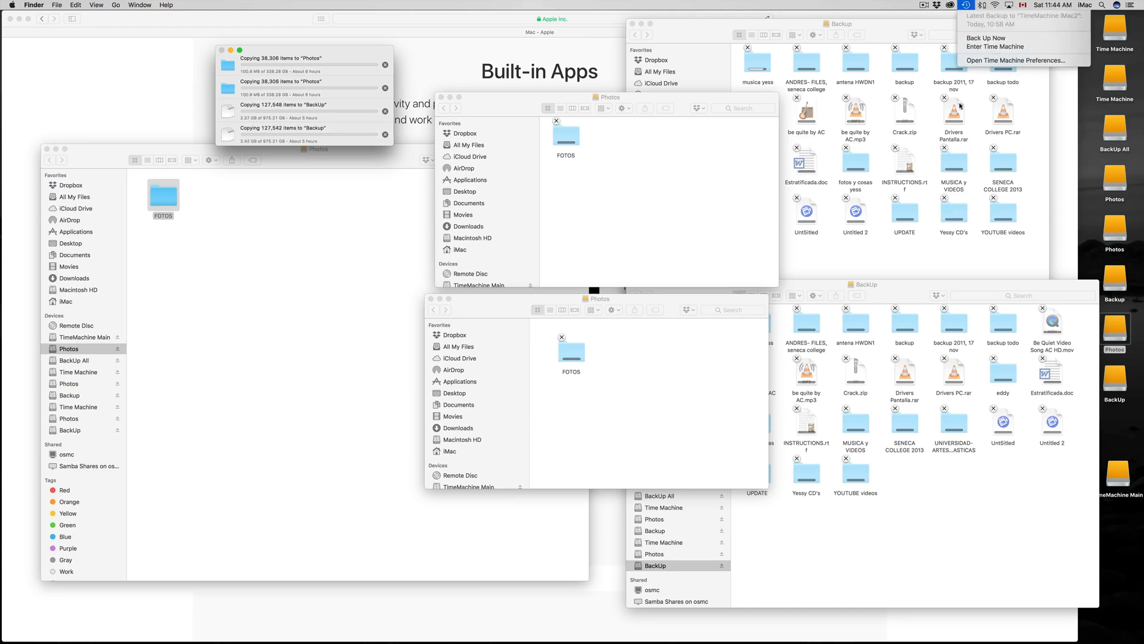
{"action": "left_click", "coordinate": [879, 581]}
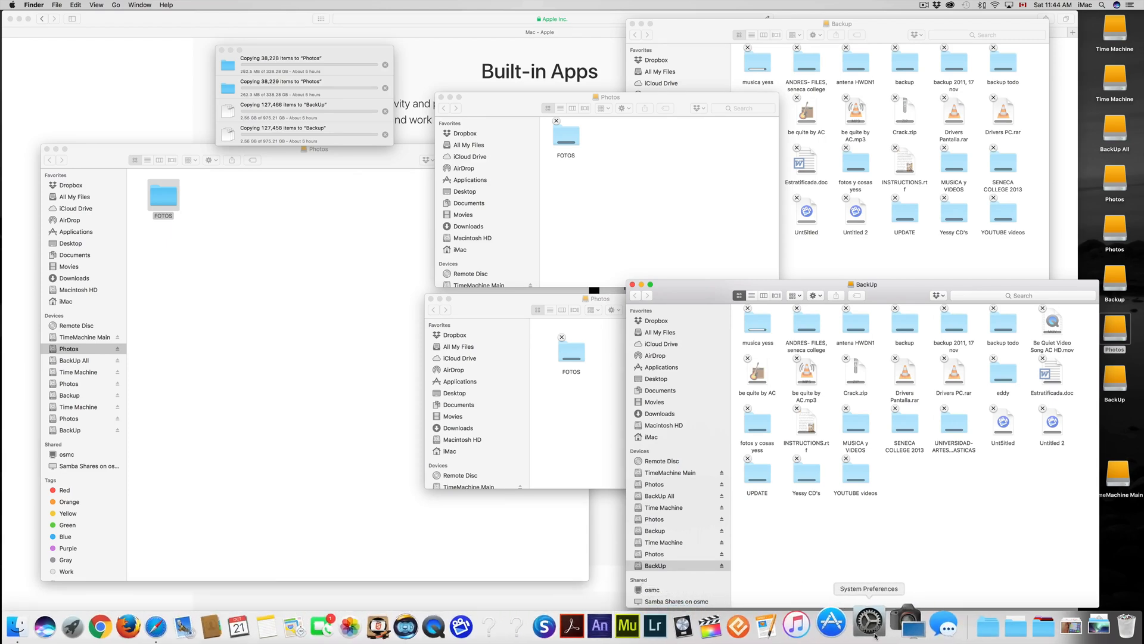
{"action": "left_click", "coordinate": [333, 51]}
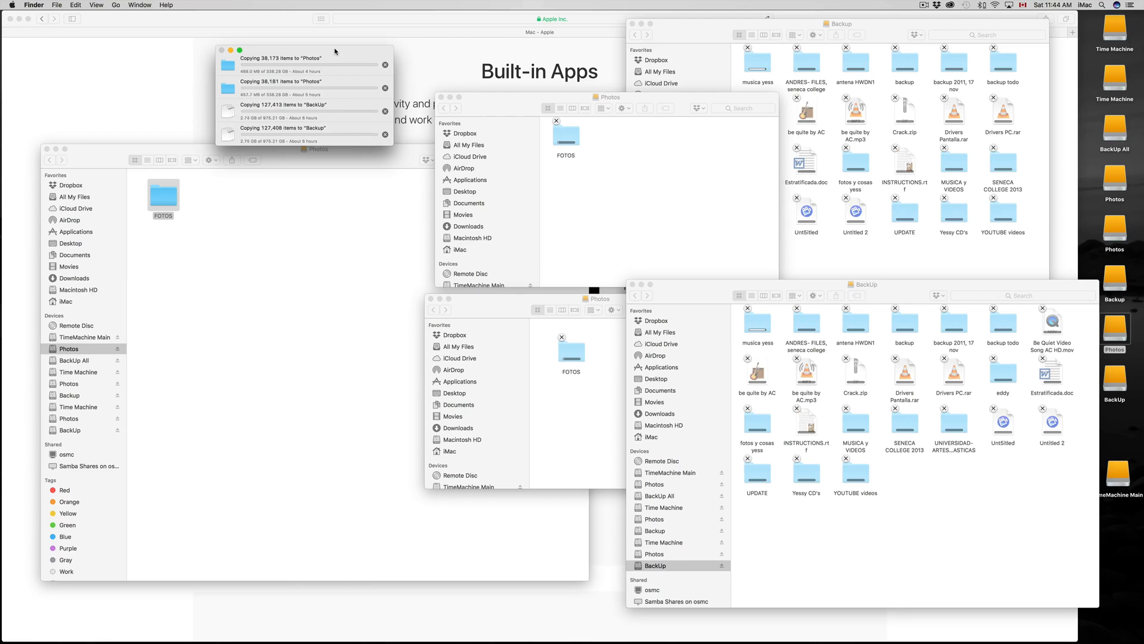
{"action": "left_click", "coordinate": [967, 5]}
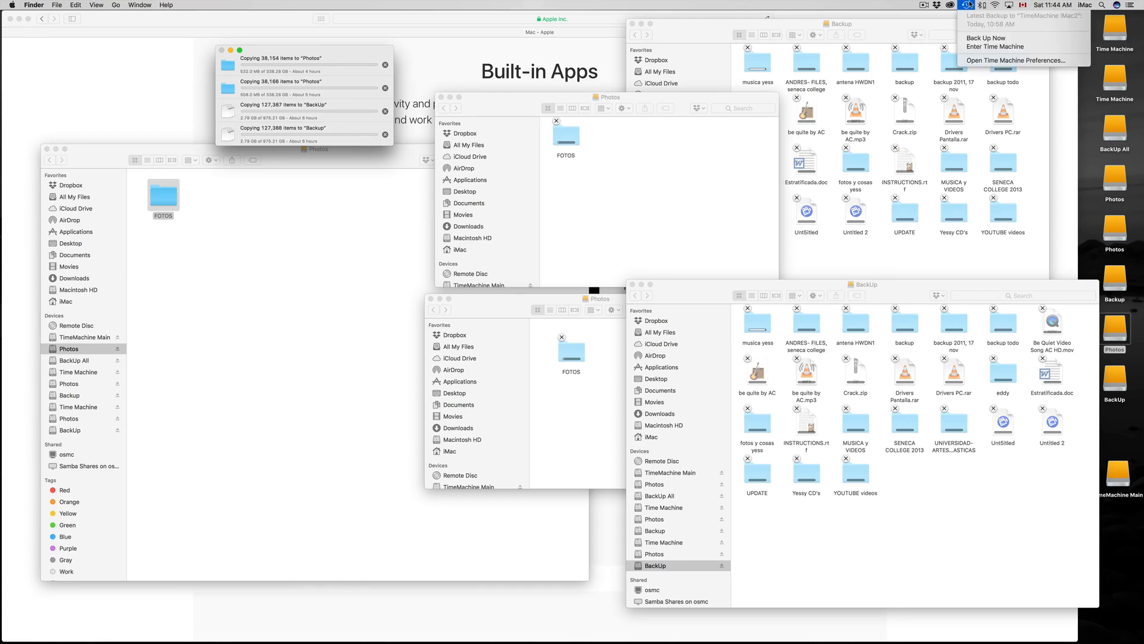
{"action": "left_click", "coordinate": [978, 60]}
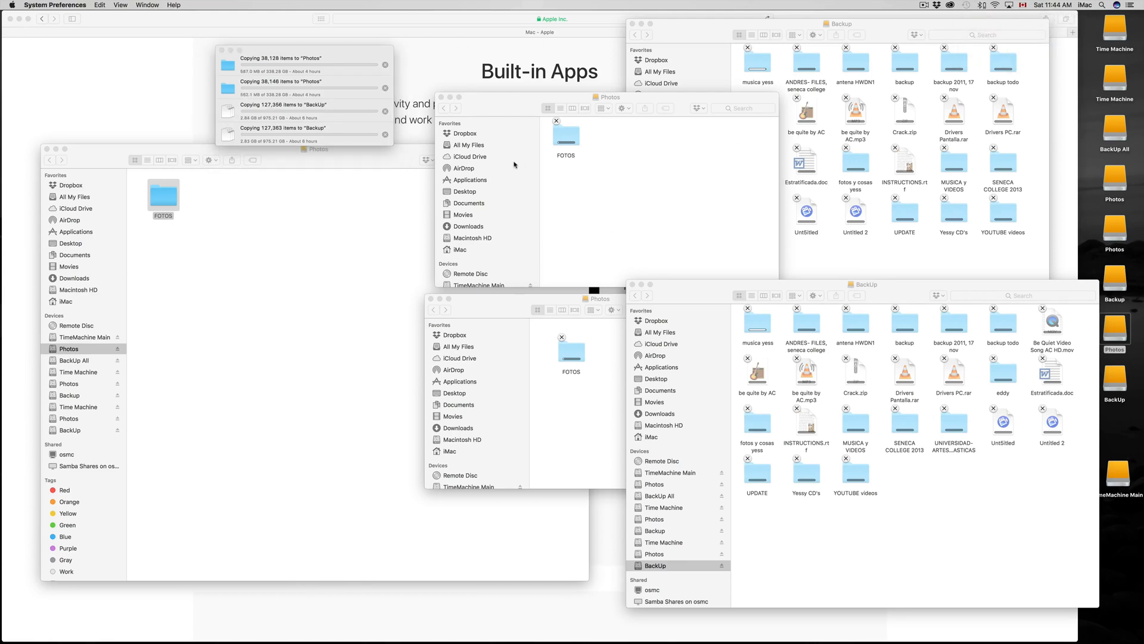
{"action": "left_click_drag", "start_coordinate": [576, 94], "coordinate": [417, 185]}
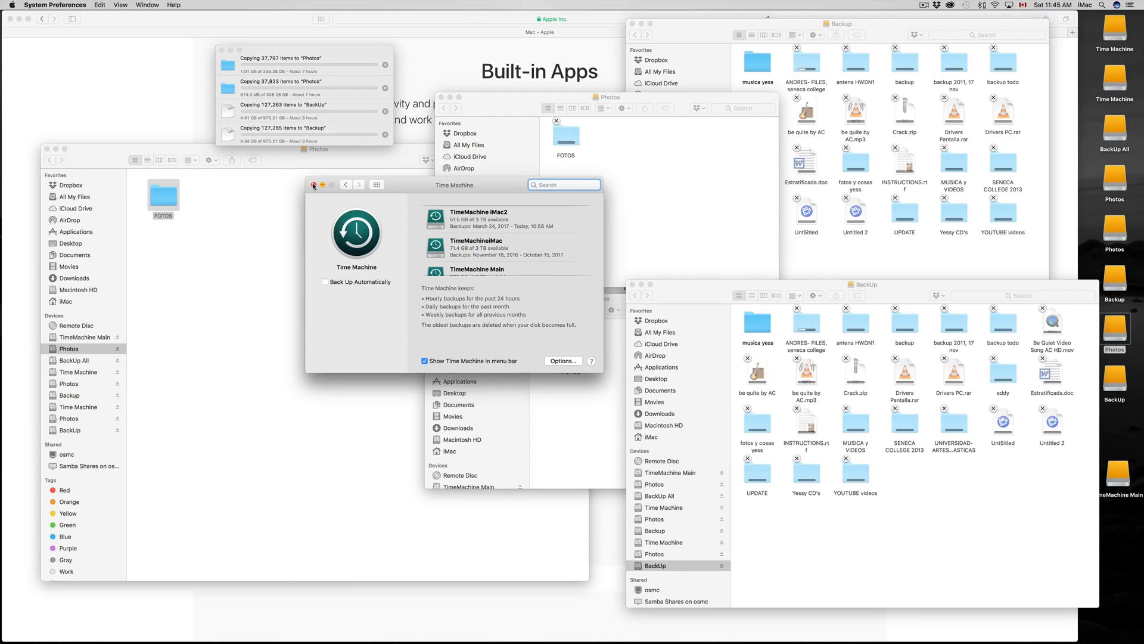
{"action": "left_click", "coordinate": [314, 186]}
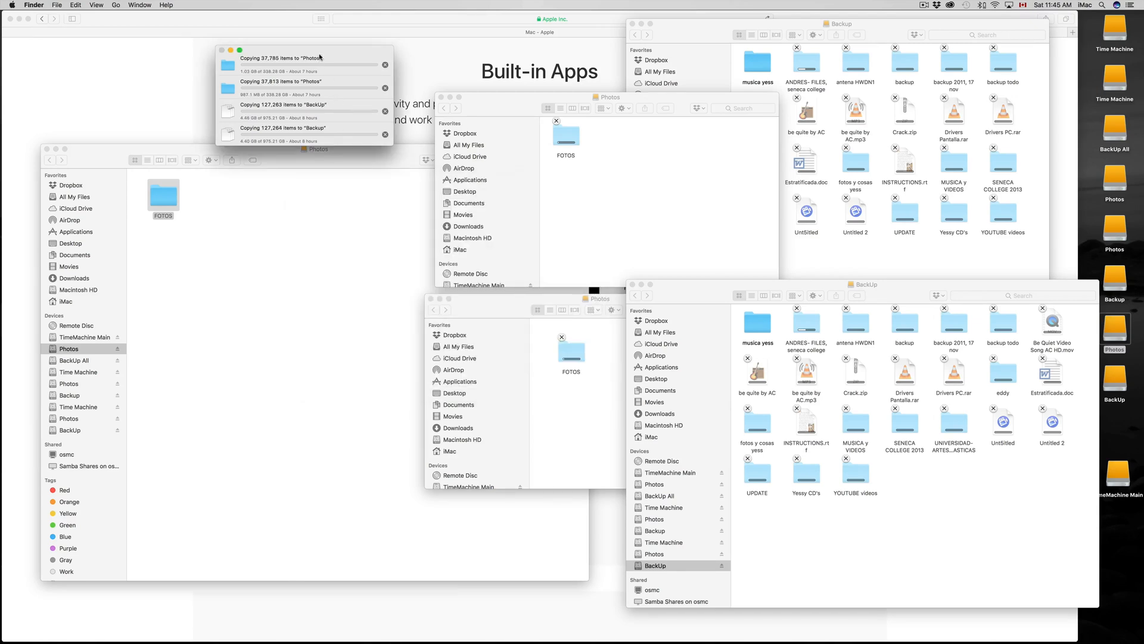
{"action": "left_click_drag", "start_coordinate": [323, 49], "coordinate": [346, 47]}
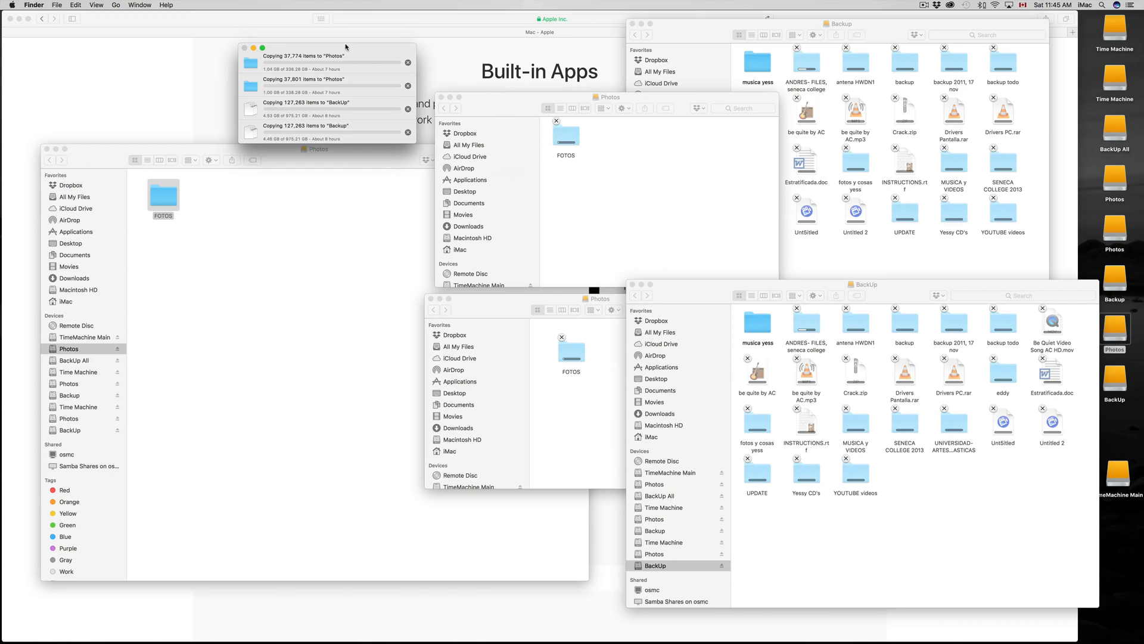